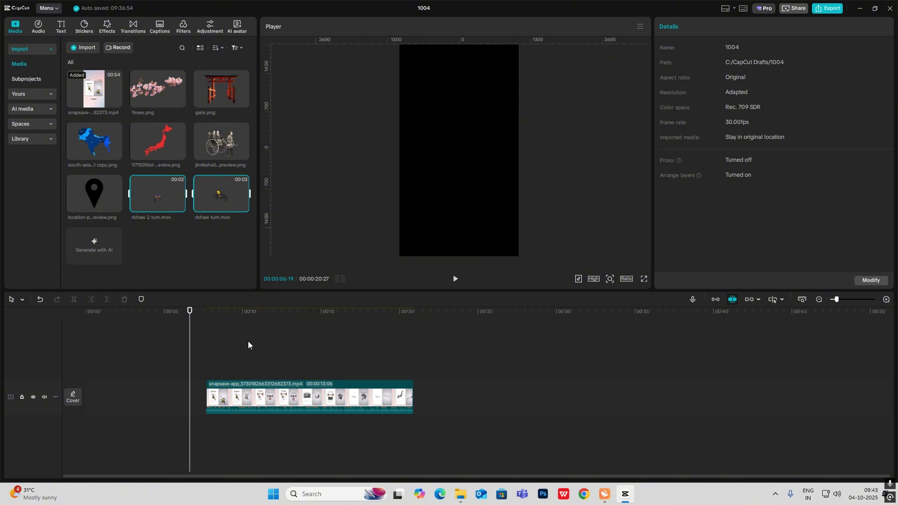
Step: Move the reference video to about 17 s on the timeline and add a default text clip at the start
{"action": "left_click_drag", "start_coordinate": [255, 395], "coordinate": [401, 395]}
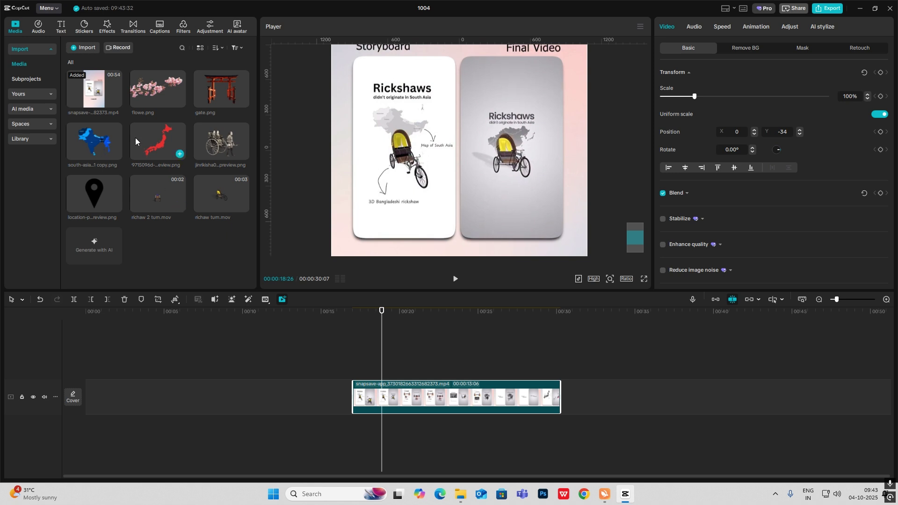
{"action": "left_click", "coordinate": [61, 27]}
{"action": "left_click_drag", "start_coordinate": [84, 66], "coordinate": [89, 372]}
{"action": "left_click", "coordinate": [106, 349]}
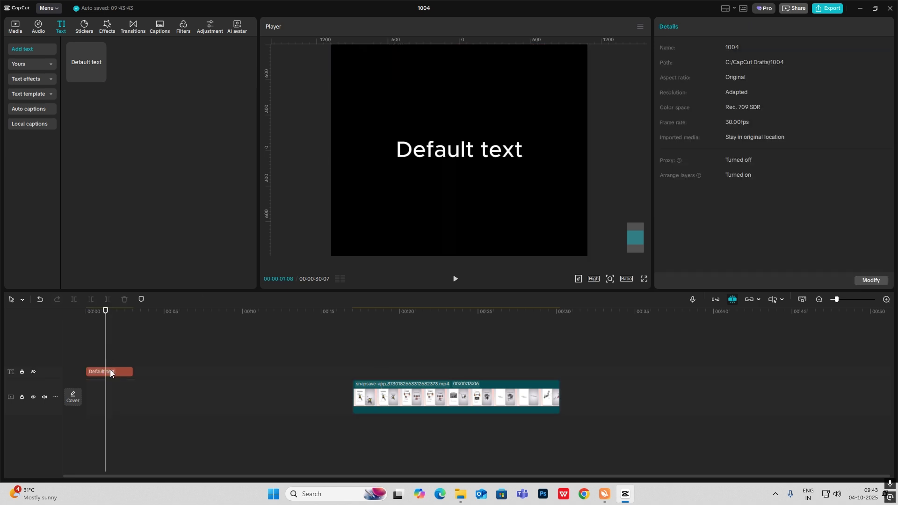
Step: Replace the default text with a solid square symbol
{"action": "left_click", "coordinate": [110, 370]}
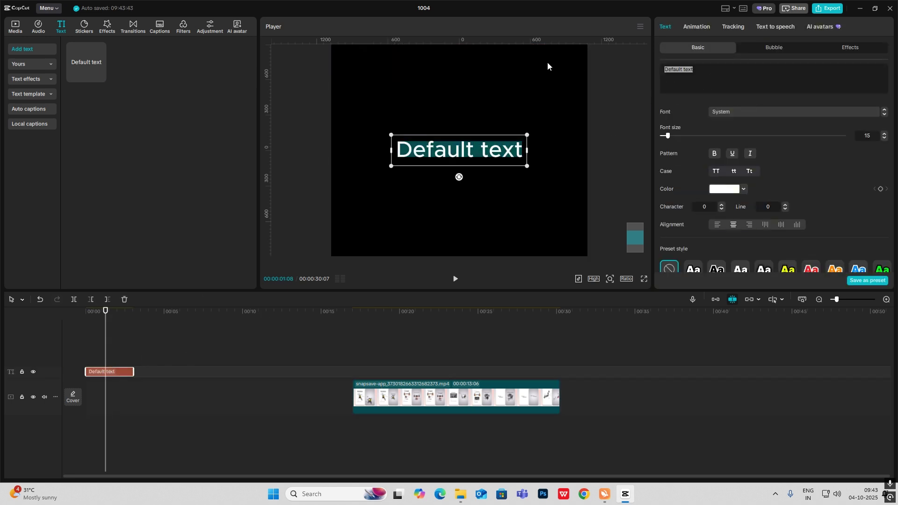
{"action": "key", "text": "super+period"}
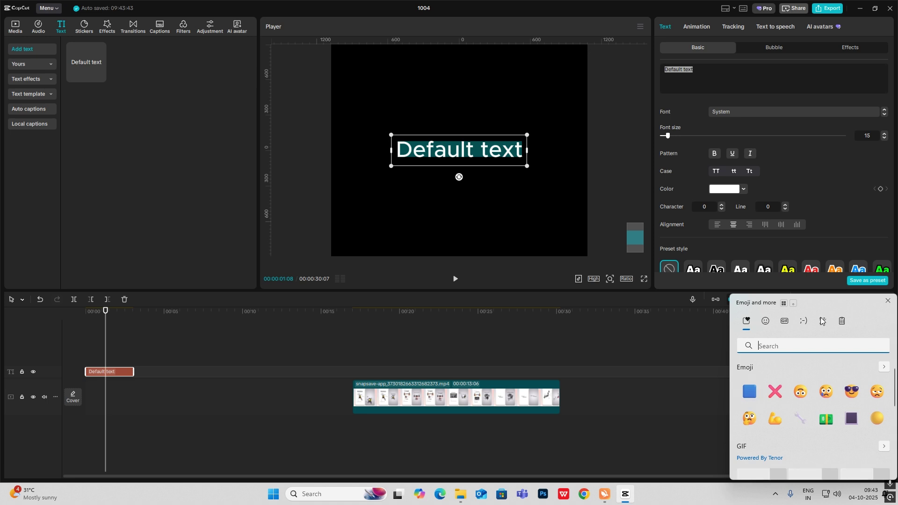
{"action": "left_click", "coordinate": [749, 370]}
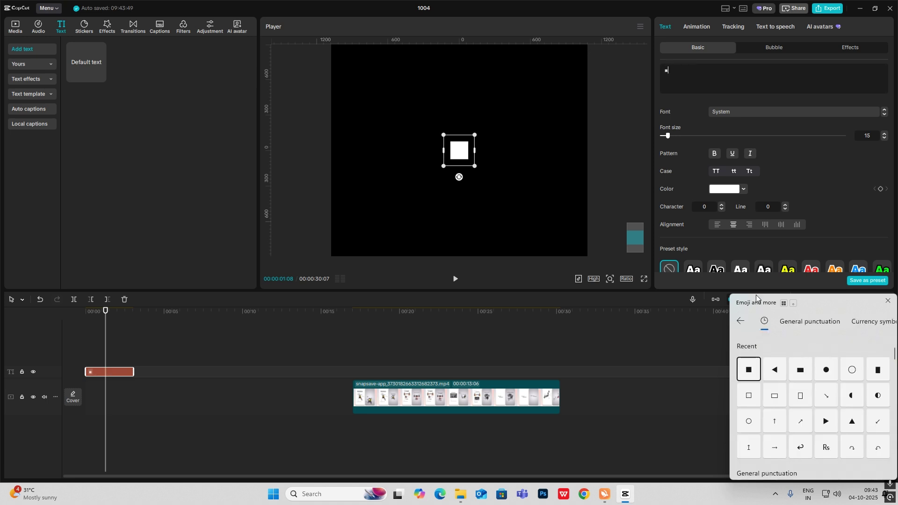
Step: Enlarge the square symbol to cover the frame using font size 149 and a scale of 406%
{"action": "left_click", "coordinate": [719, 71]}
{"action": "left_click_drag", "start_coordinate": [677, 137], "coordinate": [752, 136]}
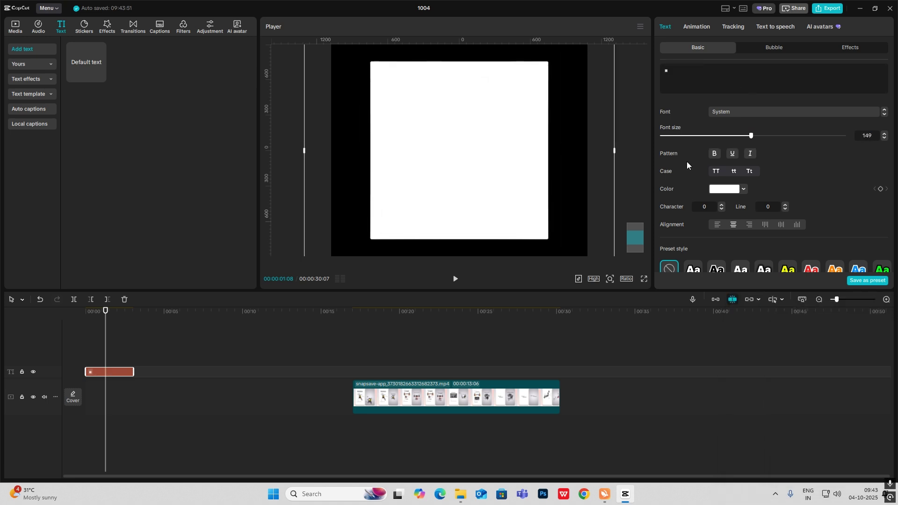
{"action": "scroll", "coordinate": [687, 161], "scroll_direction": "down", "scroll_amount": 3}
{"action": "left_click_drag", "start_coordinate": [705, 205], "coordinate": [796, 206]}
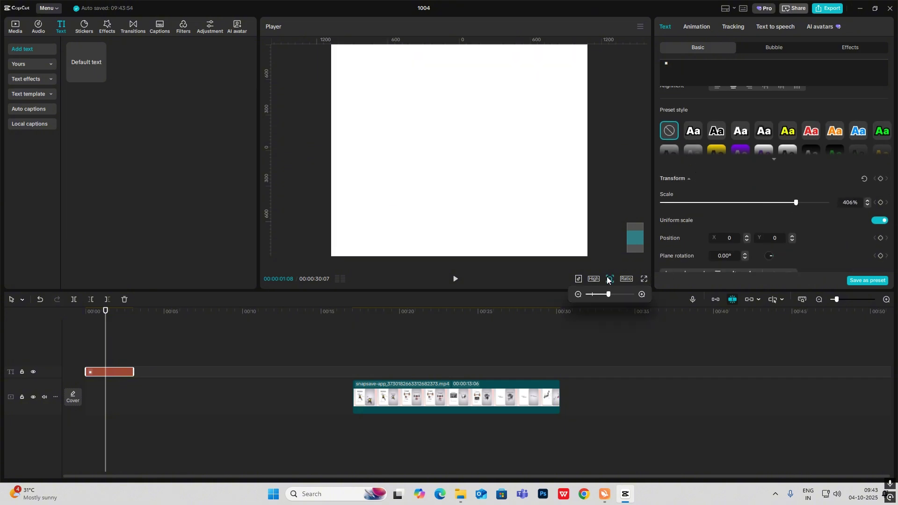
Step: Set the project's aspect ratio to 9:16 and extend the square's text clip to about 33 seconds
{"action": "left_click", "coordinate": [628, 279]}
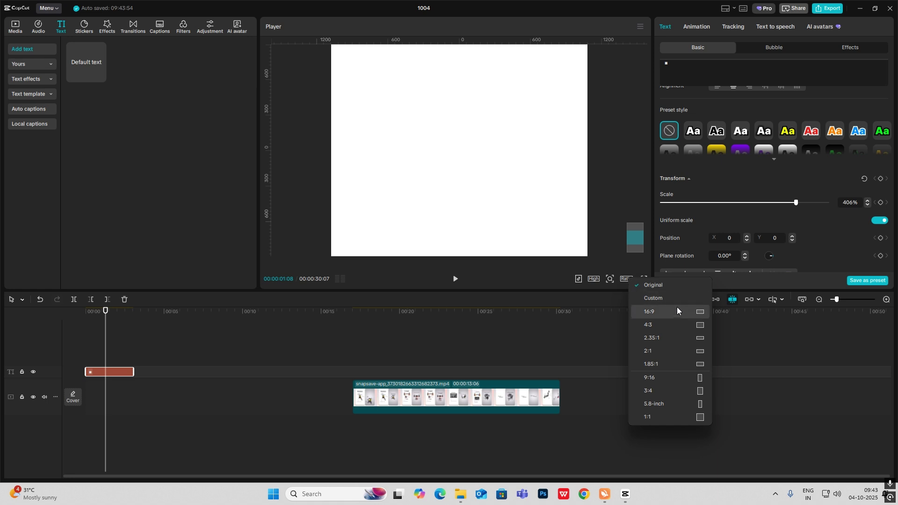
{"action": "left_click", "coordinate": [678, 379]}
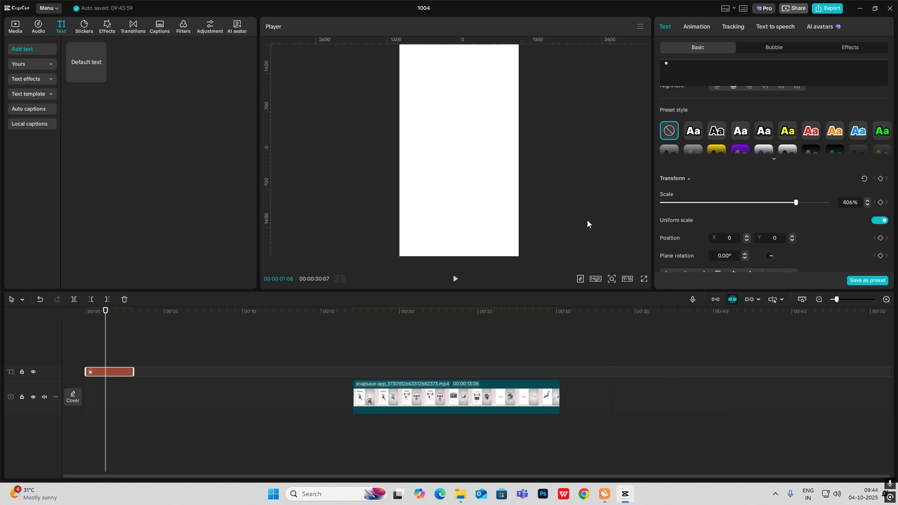
{"action": "left_click_drag", "start_coordinate": [133, 372], "coordinate": [458, 376]}
Step: Search the effects for VIGNETTE and add the Vignette effect above the square's text clip, spanning its full length
{"action": "left_click", "coordinate": [107, 29]}
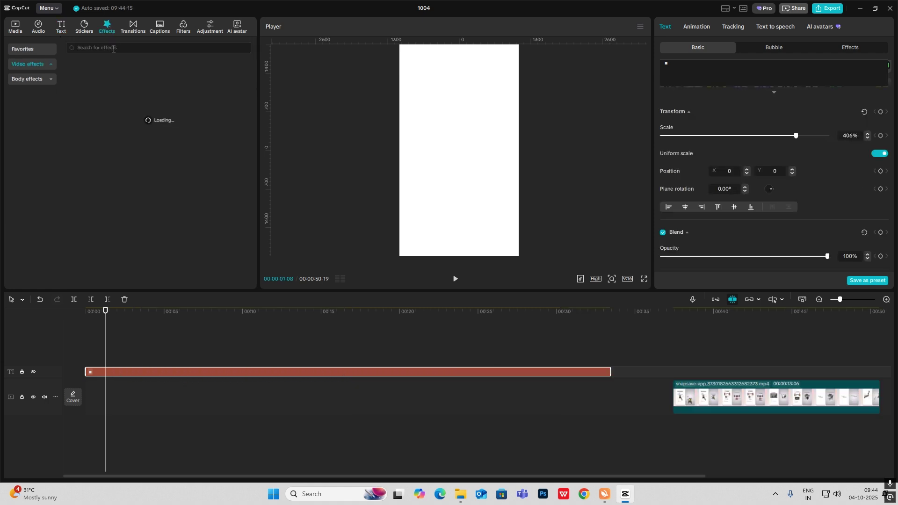
{"action": "left_click", "coordinate": [114, 49]}
{"action": "left_click", "coordinate": [102, 90]}
{"action": "left_click", "coordinate": [87, 93]}
{"action": "left_click_drag", "start_coordinate": [87, 92], "coordinate": [86, 355]}
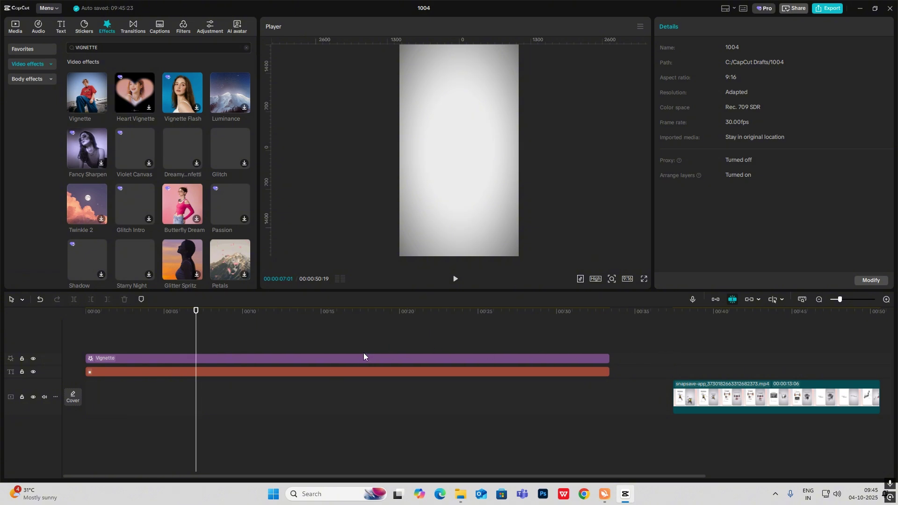
Step: Add a black Helvetica title reading "Rickshaws" above the vignette, as long as the background clips
{"action": "mouse_move", "coordinate": [687, 346]}
{"action": "left_mouse_down"}
{"action": "mouse_move", "coordinate": [695, 360]}
{"action": "mouse_move", "coordinate": [681, 361]}
{"action": "left_mouse_up"}
{"action": "left_click", "coordinate": [510, 185]}
{"action": "scroll", "coordinate": [510, 185], "scroll_direction": "up", "scroll_amount": 3}
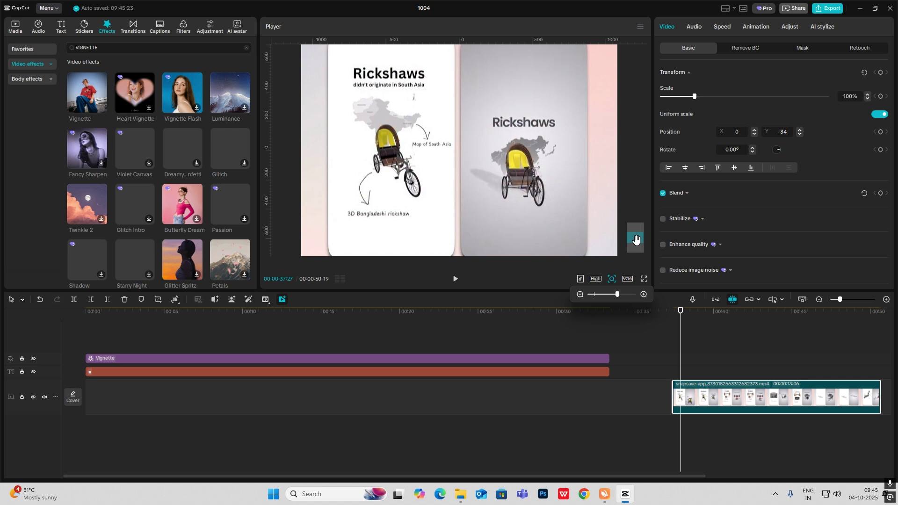
{"action": "left_click_drag", "start_coordinate": [682, 361], "coordinate": [700, 364]}
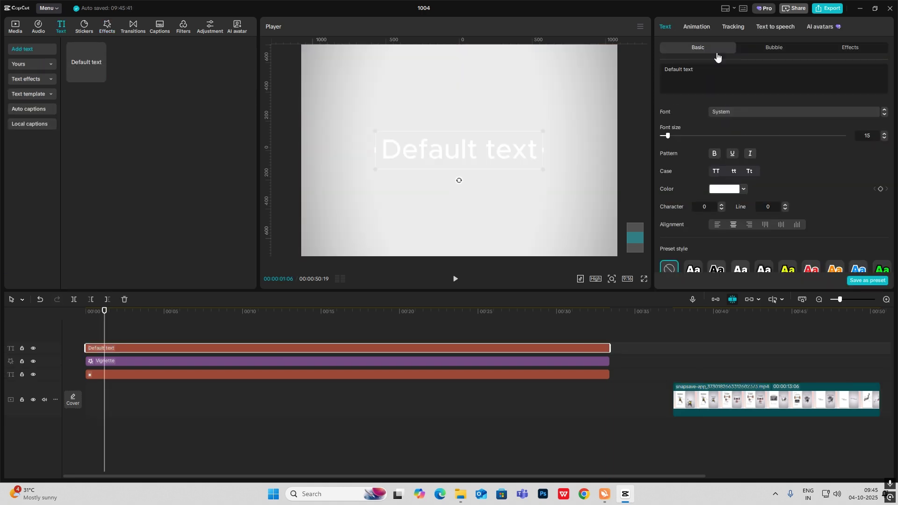
{"action": "type", "text": "Rickshaws"}
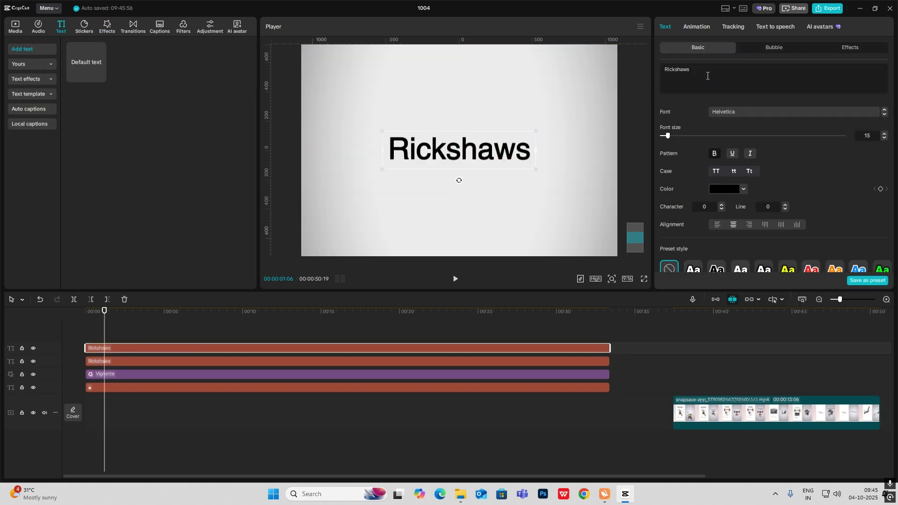
Step: Add the subtitle "didn't originate in south asia" at font size 7 below the title and enlarge both texts together
{"action": "type", "text": "didn't originate in south asi"}
{"action": "type", "text": "a"}
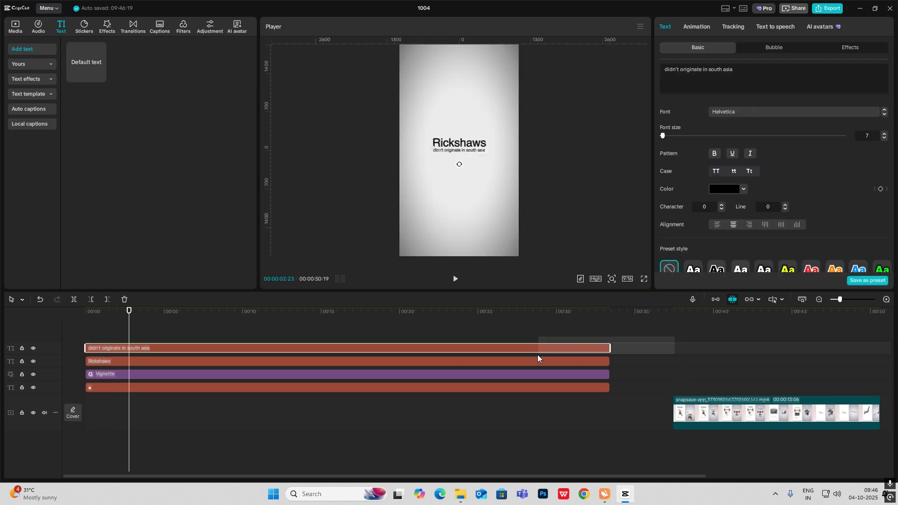
{"action": "left_click_drag", "start_coordinate": [537, 354], "coordinate": [499, 358]}
{"action": "left_click_drag", "start_coordinate": [492, 156], "coordinate": [510, 170]}
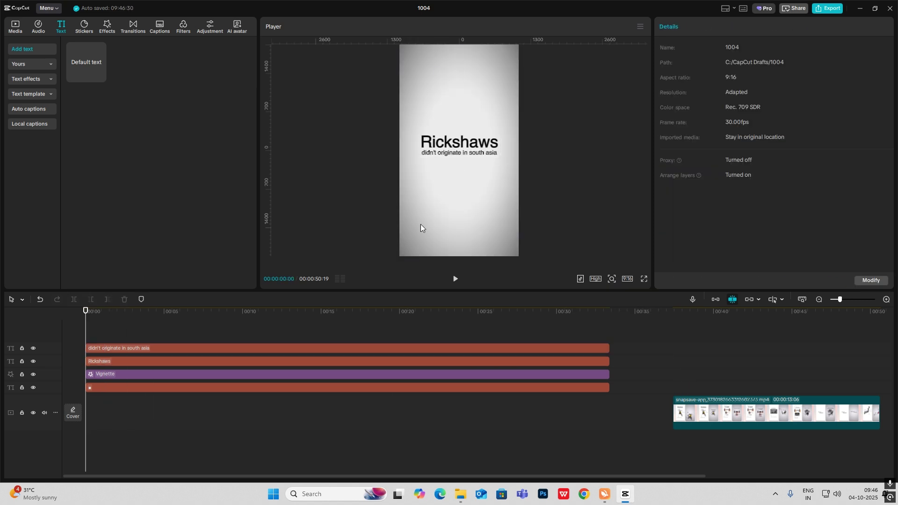
Step: Move the title and subtitle together to the upper part of the video frame
{"action": "left_click_drag", "start_coordinate": [165, 332], "coordinate": [164, 366]}
{"action": "left_click_drag", "start_coordinate": [468, 154], "coordinate": [468, 113]}
{"action": "left_click", "coordinate": [215, 353]}
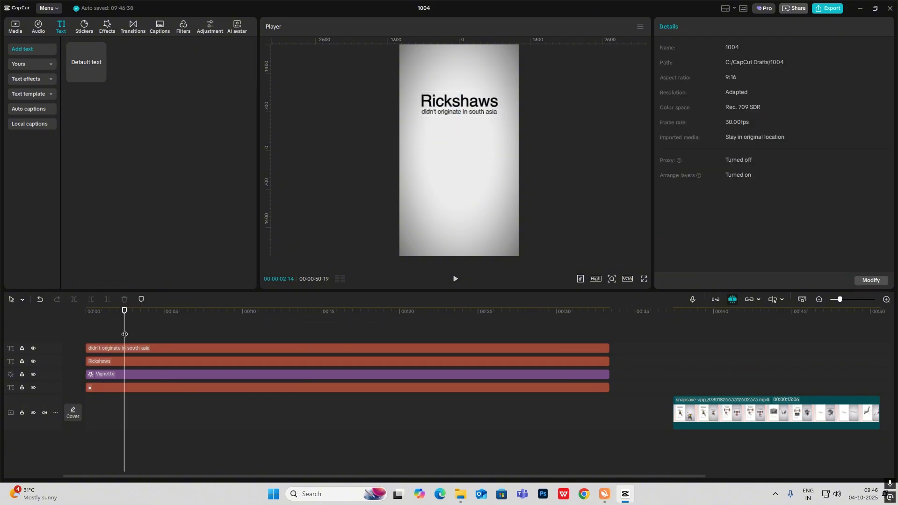
Step: Place the South Asia map image above the texts at the start of the timeline and extend it to 33:12
{"action": "left_click", "coordinate": [708, 379]}
{"action": "left_click_drag", "start_coordinate": [708, 379], "coordinate": [688, 389]}
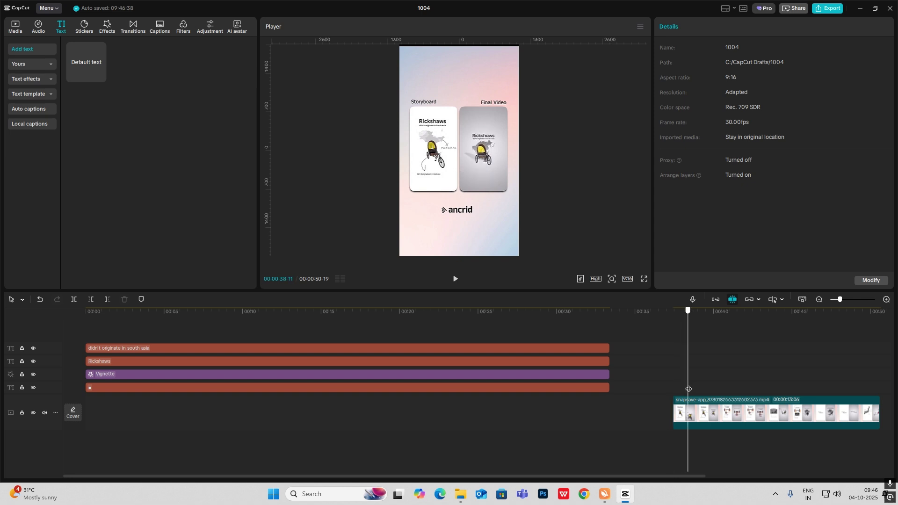
{"action": "left_click", "coordinate": [13, 27]}
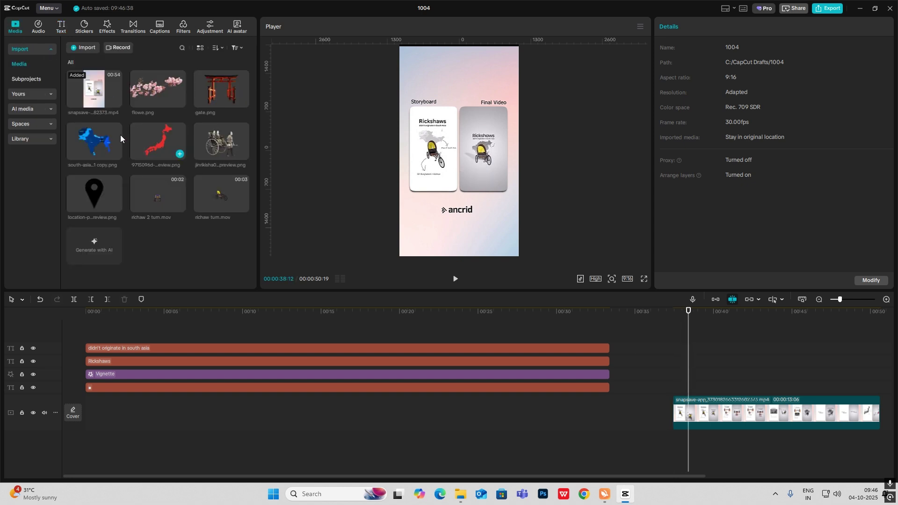
{"action": "left_click_drag", "start_coordinate": [90, 139], "coordinate": [86, 326]}
{"action": "left_click", "coordinate": [127, 329]}
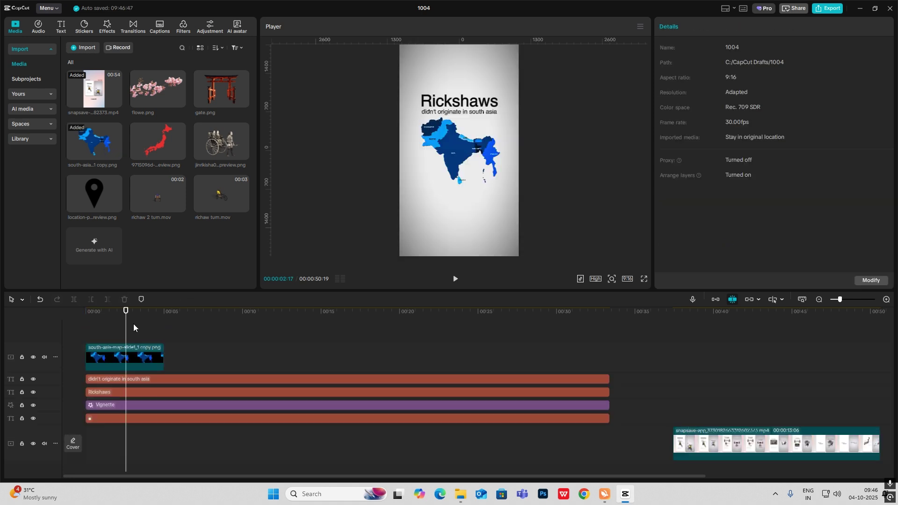
{"action": "left_click", "coordinate": [152, 345]}
{"action": "left_click_drag", "start_coordinate": [163, 360], "coordinate": [610, 378]}
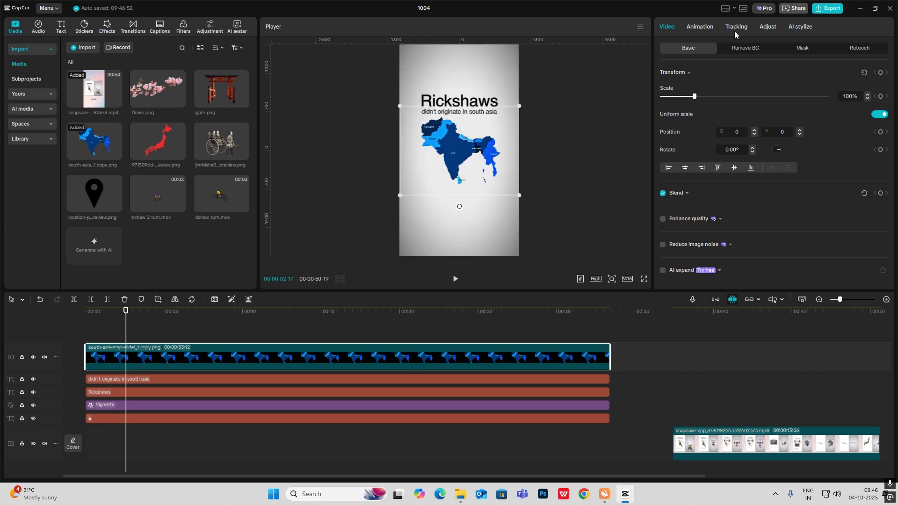
Step: Turn the South Asia map grey by setting its saturation to -50
{"action": "left_click", "coordinate": [766, 26]}
{"action": "scroll", "coordinate": [740, 119], "scroll_direction": "down", "scroll_amount": 5}
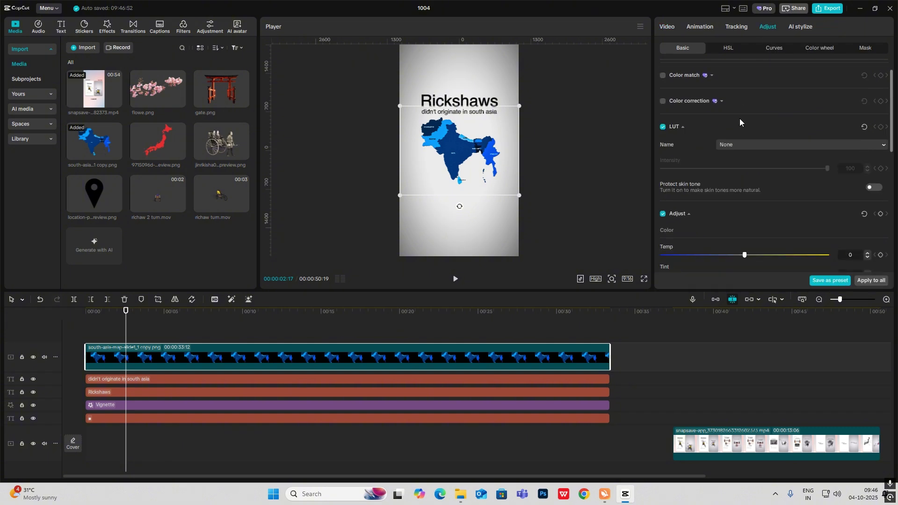
{"action": "left_click_drag", "start_coordinate": [731, 178], "coordinate": [582, 176]}
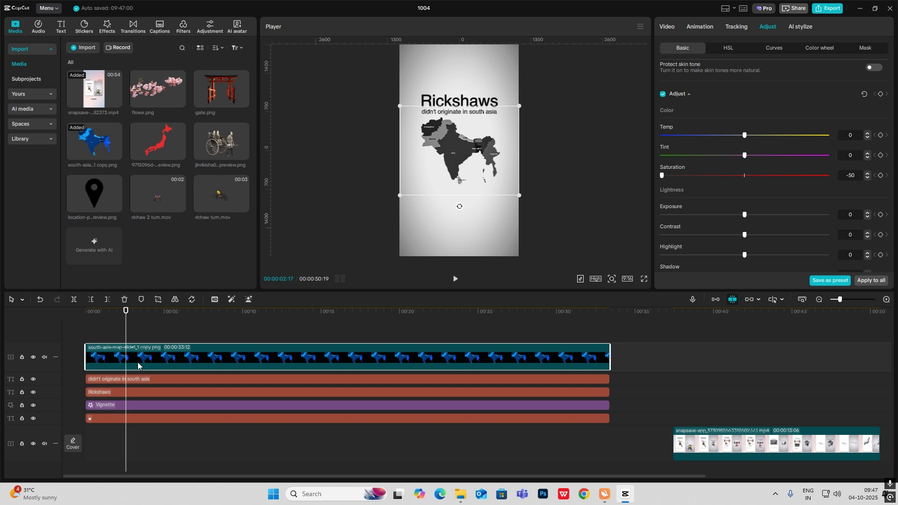
Step: Duplicate the map clip, search the filters for "negative" and apply the Negative filter to the upper copy
{"action": "key", "text": "ctrl+d"}
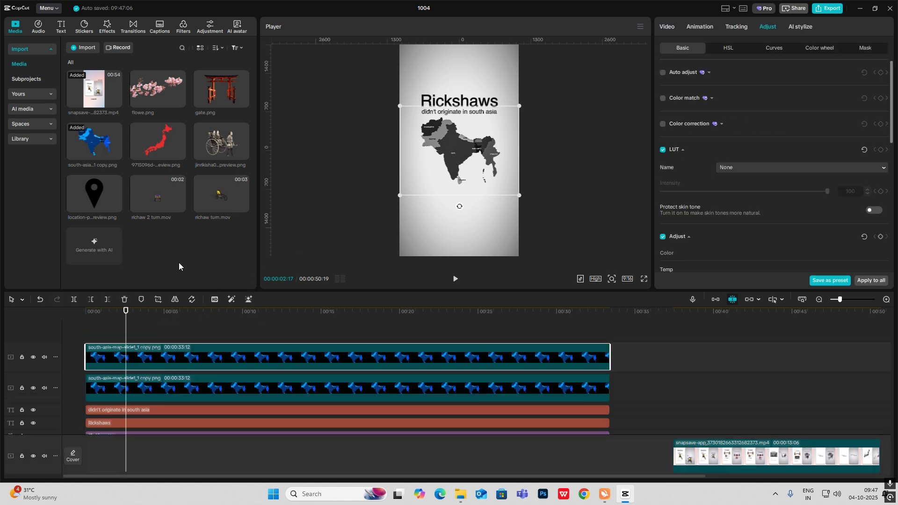
{"action": "left_click", "coordinate": [183, 25]}
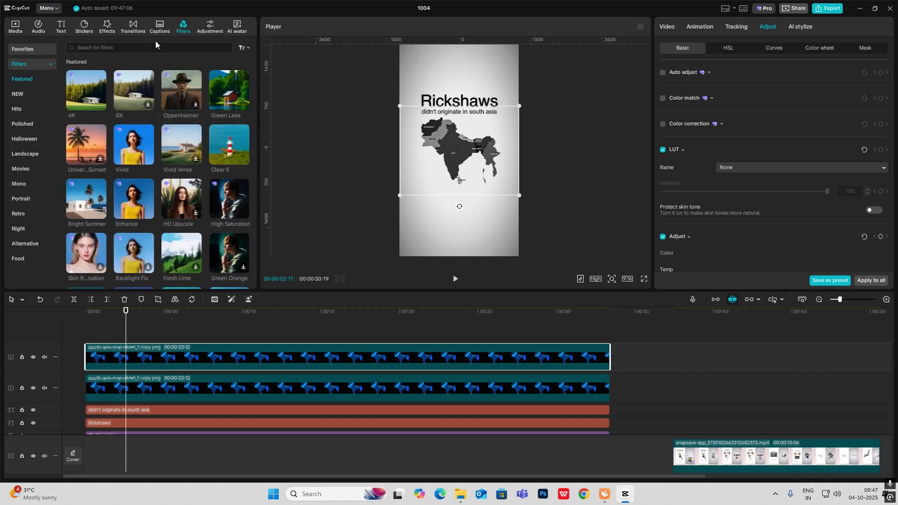
{"action": "left_click", "coordinate": [122, 46]}
{"action": "left_click", "coordinate": [113, 72]}
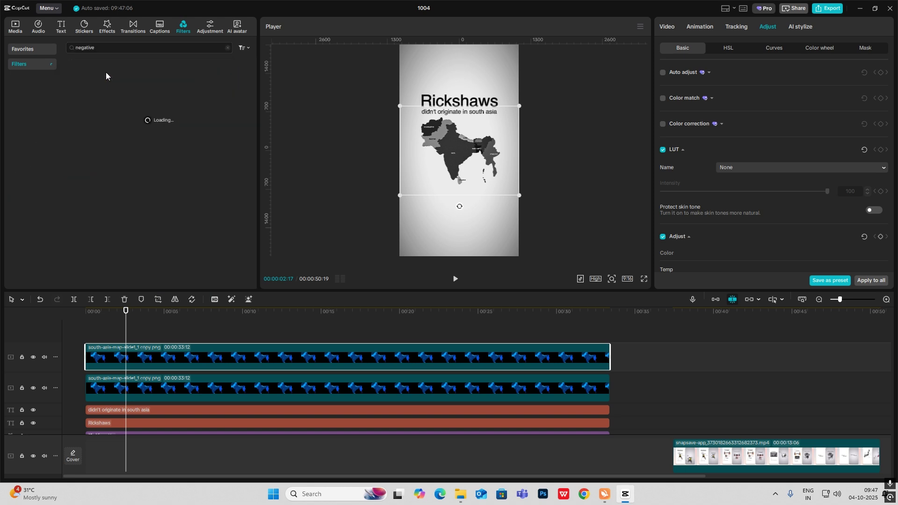
{"action": "left_click_drag", "start_coordinate": [86, 79], "coordinate": [167, 351]}
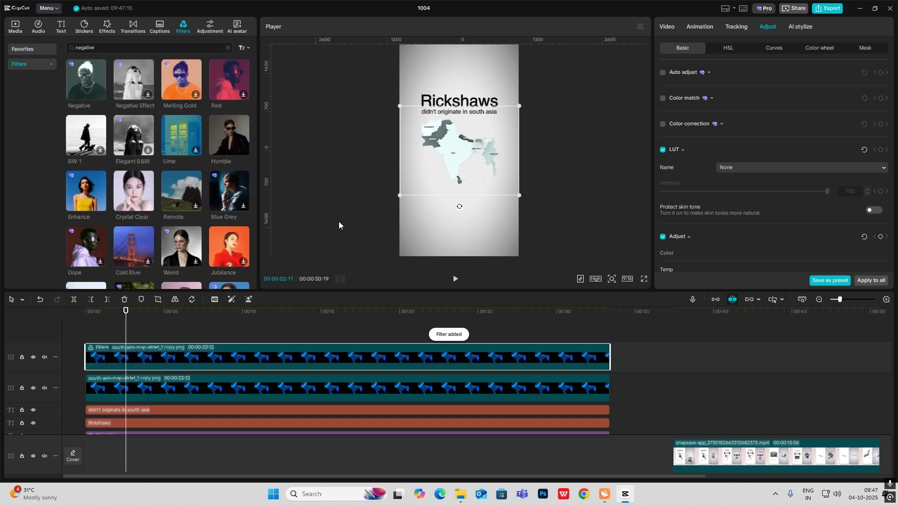
Step: Apply a Split mask rotated to -180° with a feathered edge to the upper, uncompounded map copy
{"action": "key", "text": "alt+g"}
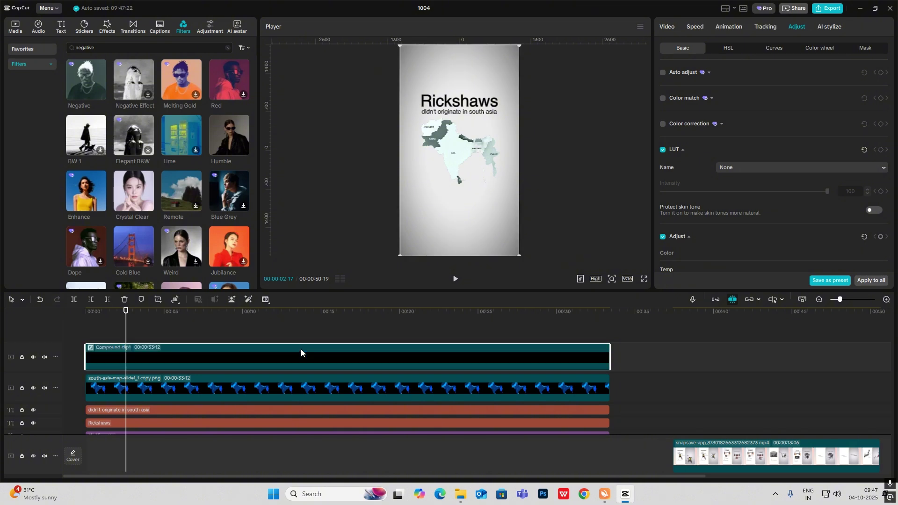
{"action": "key", "text": "ctrl+z"}
{"action": "left_click", "coordinate": [666, 27]}
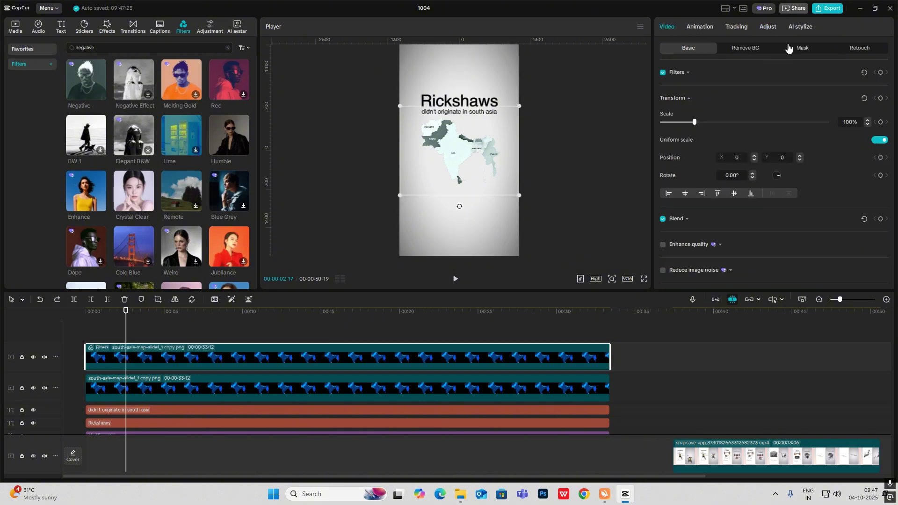
{"action": "left_click", "coordinate": [811, 49]}
{"action": "left_click", "coordinate": [686, 86]}
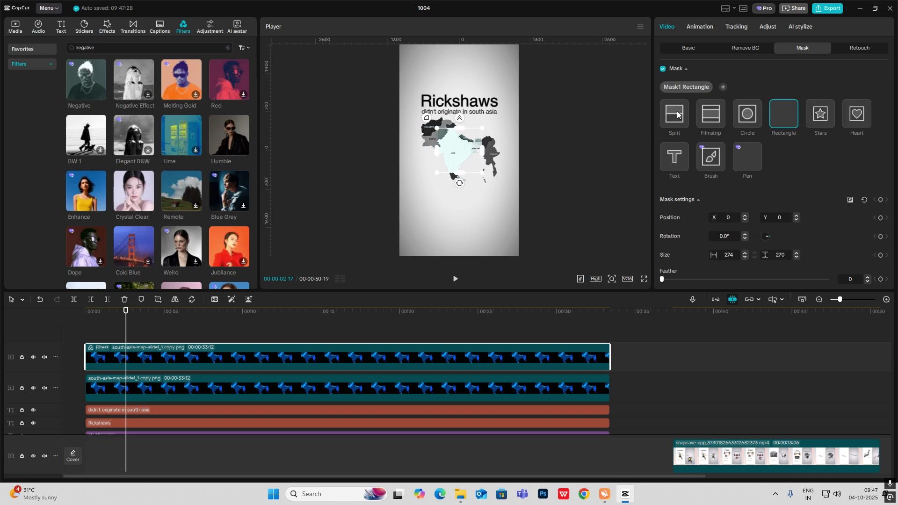
{"action": "mouse_move", "coordinate": [459, 161]}
{"action": "left_mouse_down"}
{"action": "mouse_move", "coordinate": [477, 168]}
{"action": "mouse_move", "coordinate": [477, 138]}
{"action": "mouse_move", "coordinate": [465, 125]}
{"action": "mouse_move", "coordinate": [461, 178]}
{"action": "left_mouse_up"}
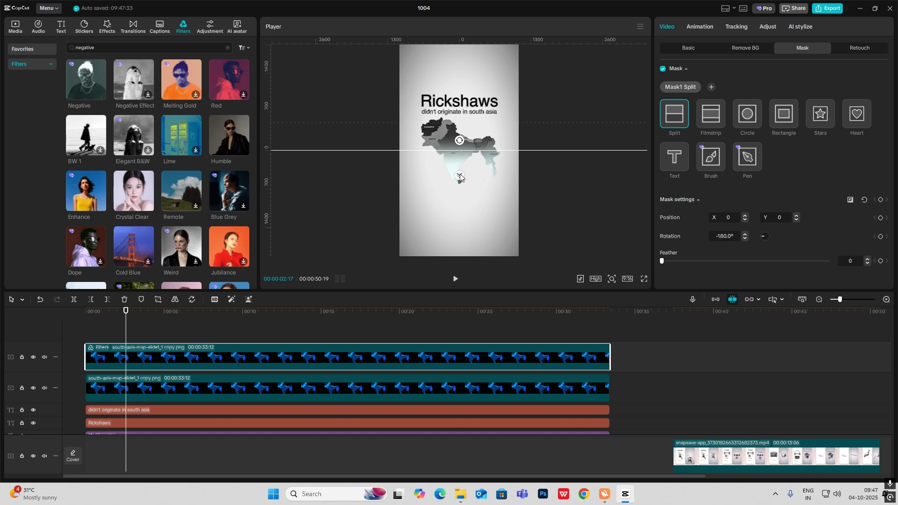
Step: Scale both map clips together to 127% and combine them into one compound clip
{"action": "left_click", "coordinate": [687, 48]}
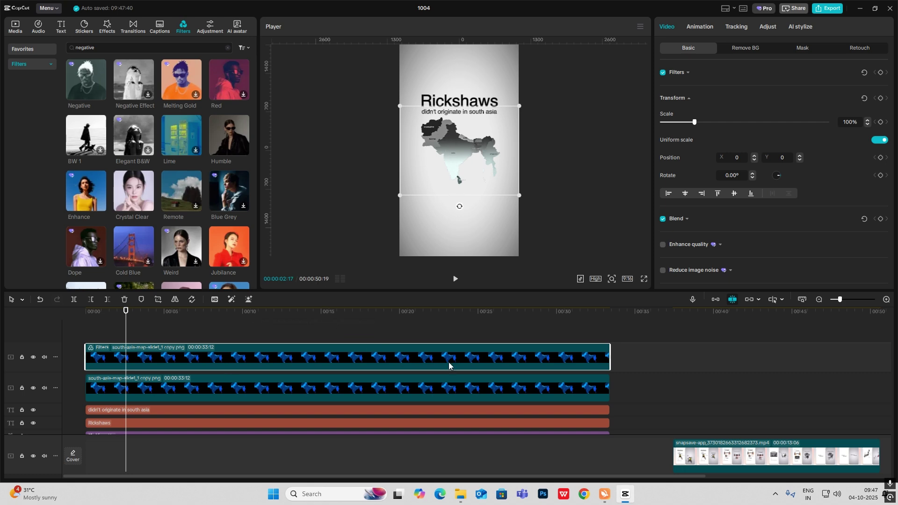
{"action": "left_click", "coordinate": [683, 339]}
{"action": "left_click_drag", "start_coordinate": [682, 342], "coordinate": [444, 389]}
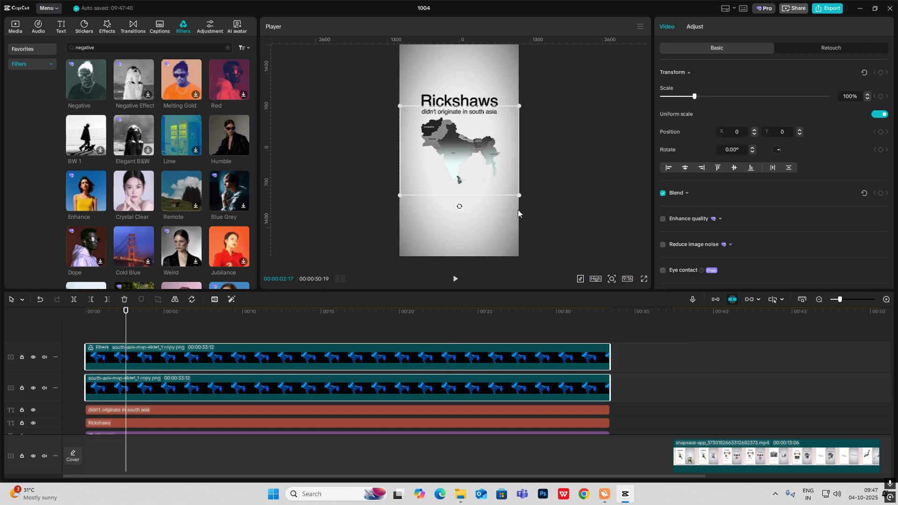
{"action": "left_click_drag", "start_coordinate": [528, 202], "coordinate": [543, 221]}
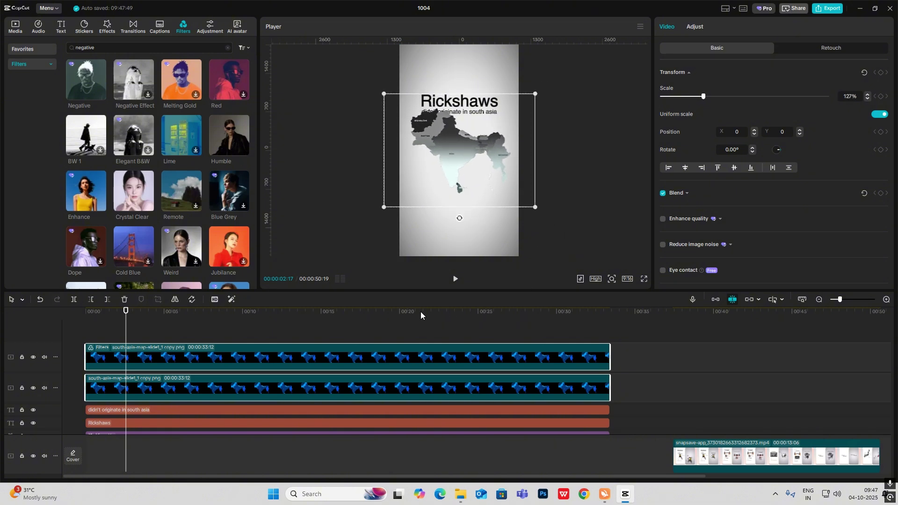
{"action": "key", "text": "alt+g"}
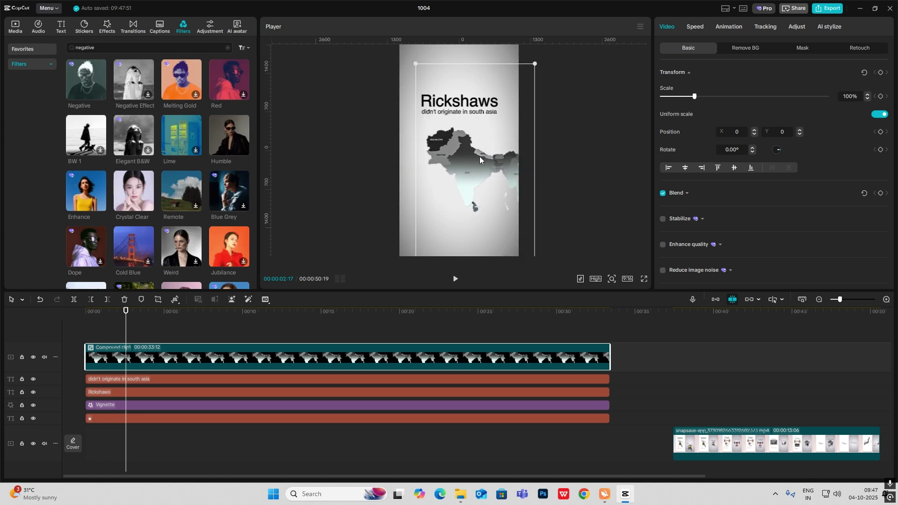
Step: Centre the South Asia map below the titles at Y -81 and scale it non-uniformly to 96% width and 70% height
{"action": "left_click_drag", "start_coordinate": [457, 142], "coordinate": [452, 151]}
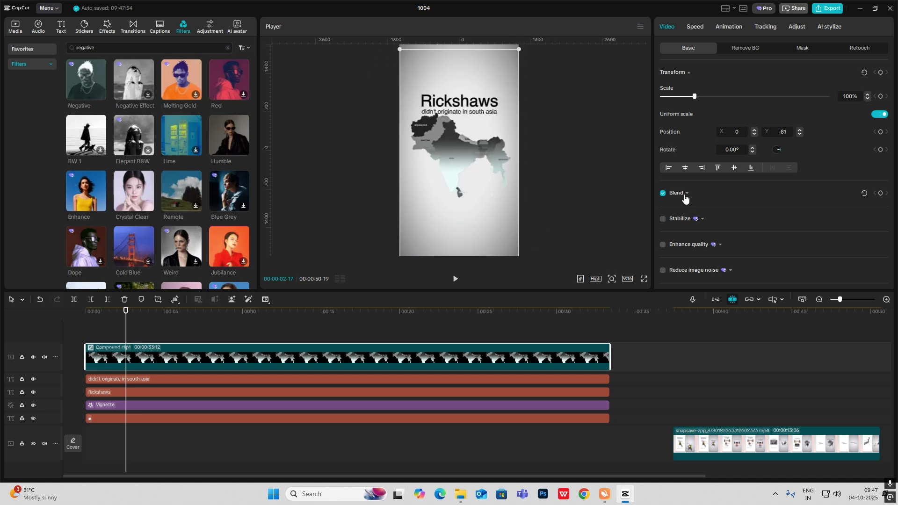
{"action": "left_click", "coordinate": [880, 115]}
{"action": "left_click_drag", "start_coordinate": [696, 121], "coordinate": [685, 122]}
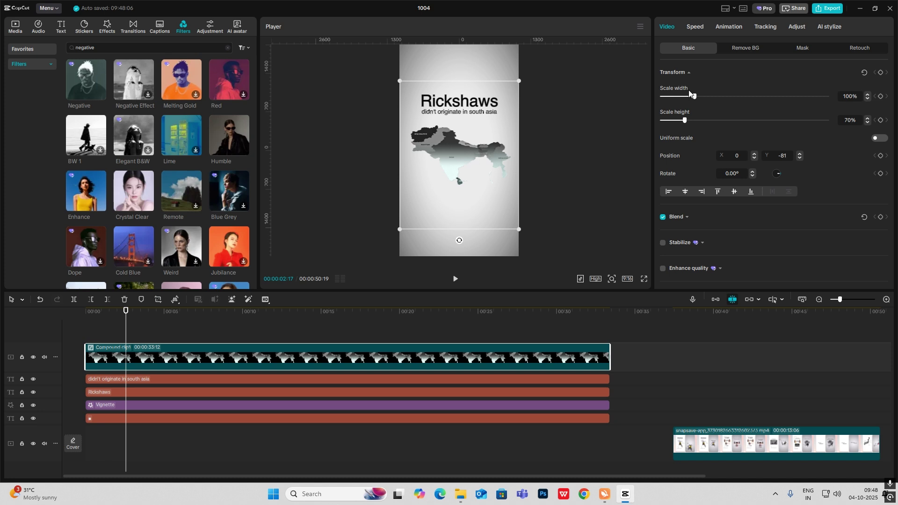
{"action": "left_click_drag", "start_coordinate": [695, 100], "coordinate": [694, 101]}
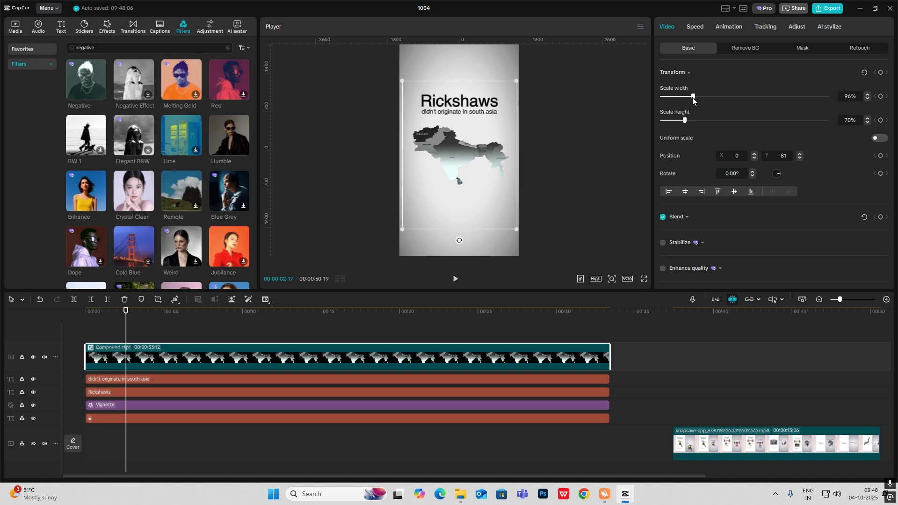
Step: Turn uniform scale back on for the map and enlarge it to 114%
{"action": "left_click", "coordinate": [880, 139]}
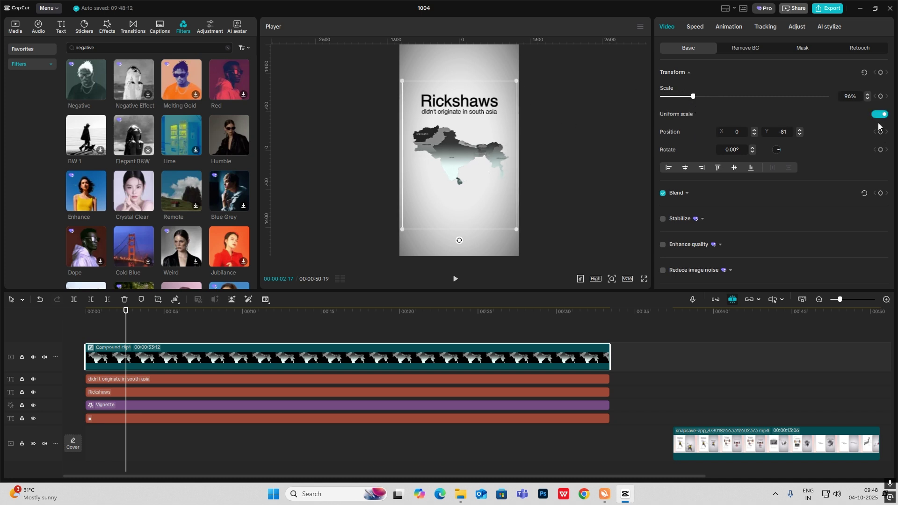
{"action": "left_click_drag", "start_coordinate": [694, 97], "coordinate": [701, 98]}
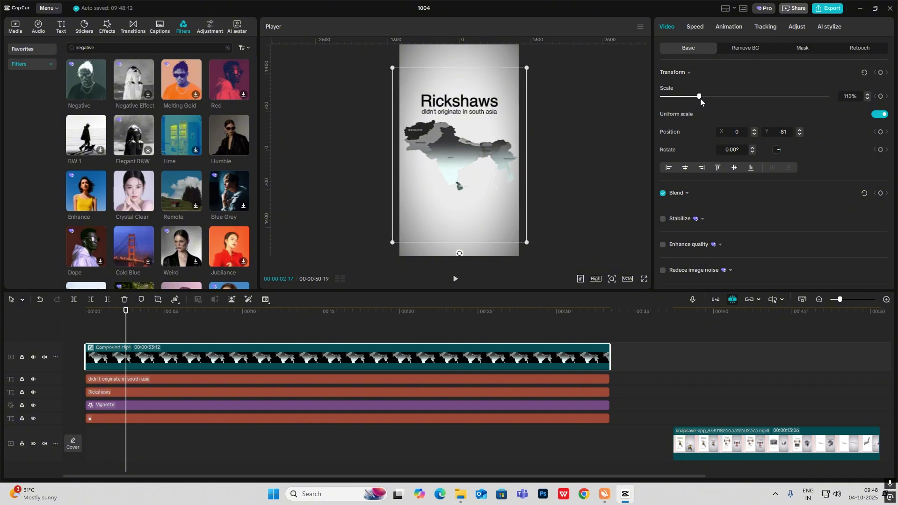
{"action": "left_click", "coordinate": [532, 112]}
Step: Check the reference clip, place the turning yellow rickshaw video above the map at the timeline start and enlarge it over the map
{"action": "left_click_drag", "start_coordinate": [97, 311], "coordinate": [734, 381]}
{"action": "left_click", "coordinate": [690, 401]}
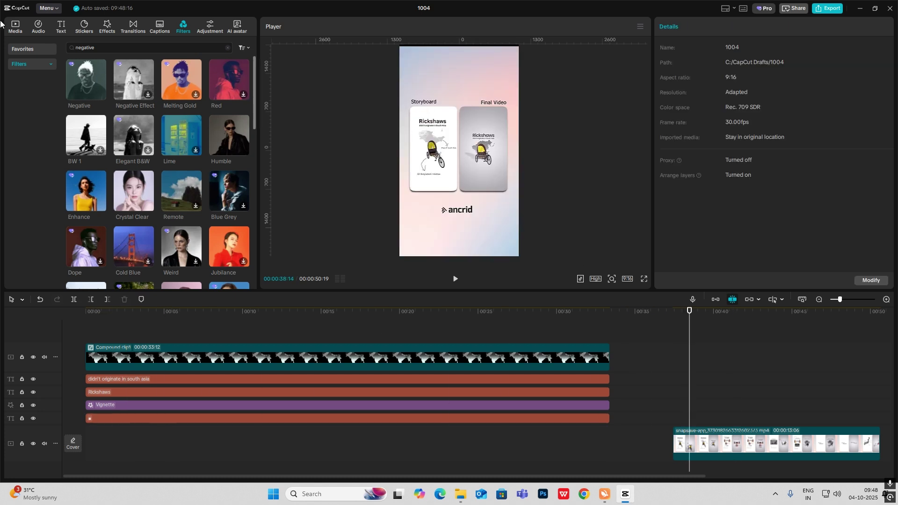
{"action": "left_click", "coordinate": [15, 27]}
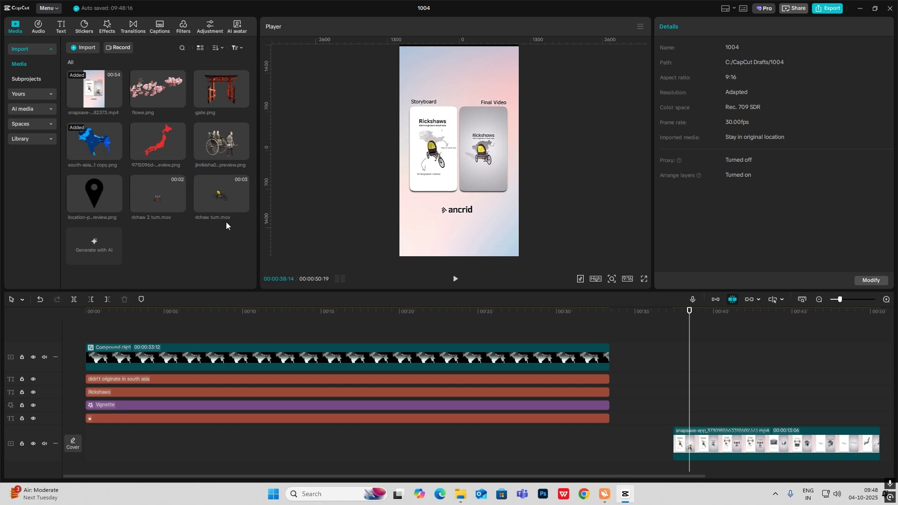
{"action": "left_click_drag", "start_coordinate": [215, 192], "coordinate": [100, 330]}
{"action": "left_click", "coordinate": [109, 348]}
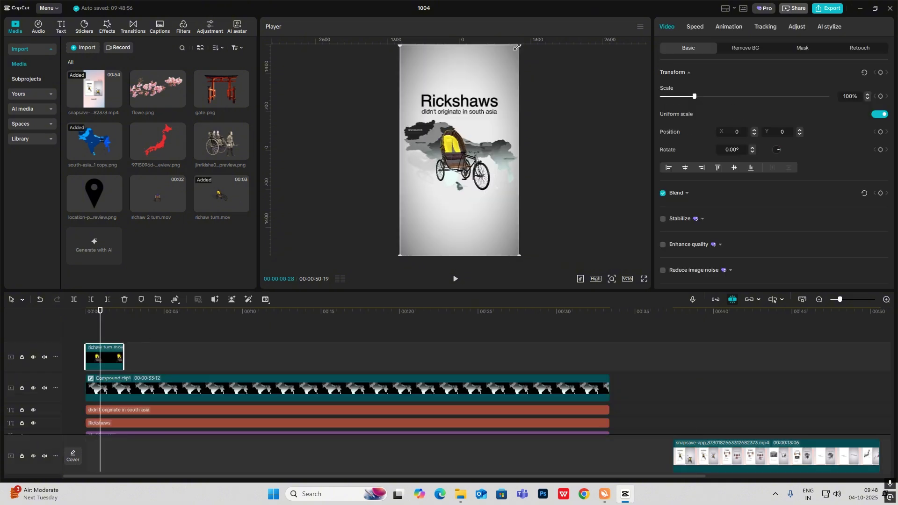
{"action": "left_click_drag", "start_coordinate": [520, 45], "coordinate": [573, 16]}
{"action": "left_click_drag", "start_coordinate": [463, 164], "coordinate": [466, 164]}
Step: Check the reference clip again and apply the Type 2 entrance animation to the Rickshaws title
{"action": "left_click_drag", "start_coordinate": [107, 333], "coordinate": [698, 427]}
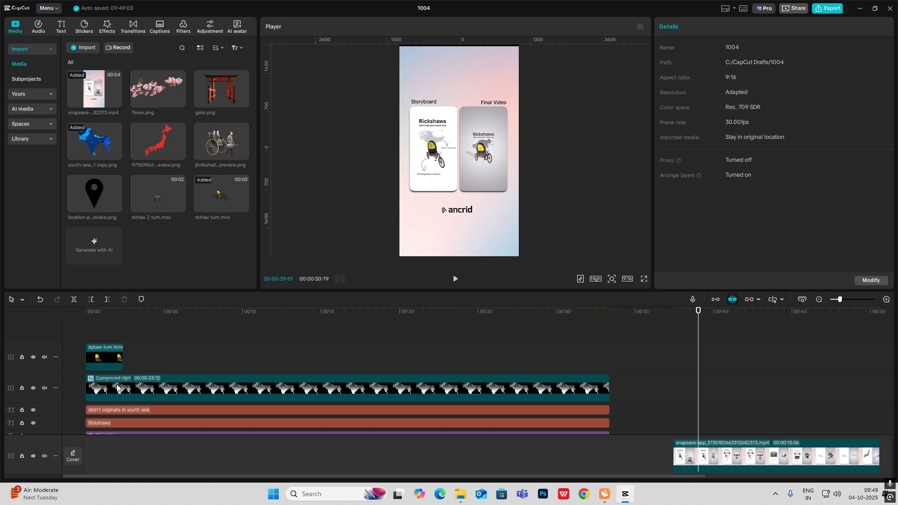
{"action": "scroll", "coordinate": [118, 389], "scroll_direction": "down", "scroll_amount": 2}
{"action": "left_click", "coordinate": [100, 381]}
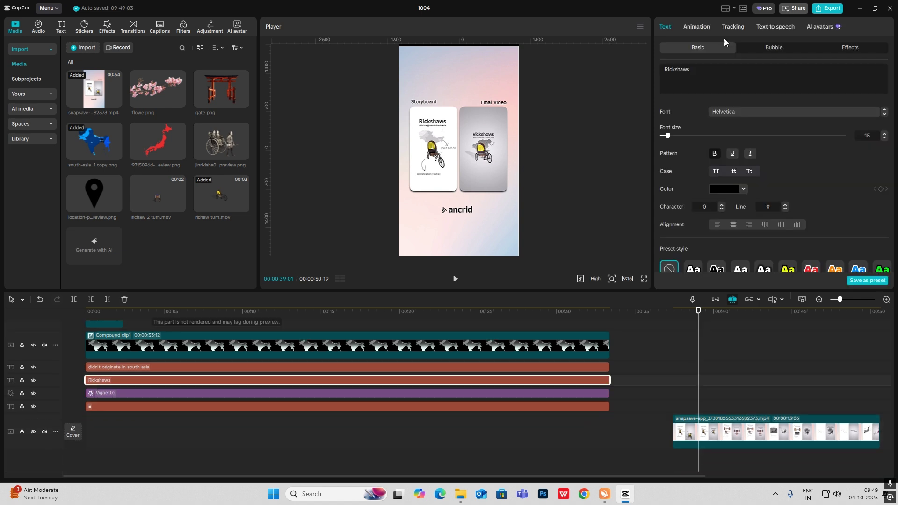
{"action": "left_click", "coordinate": [692, 28]}
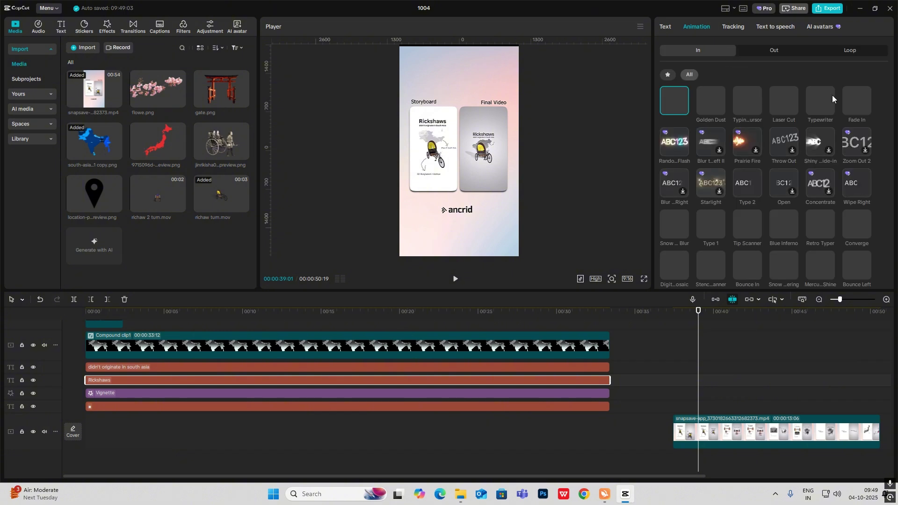
{"action": "left_click", "coordinate": [748, 181]}
Step: Shift the "didn't originate in south asia" text slightly later, give it the Type 2 entrance animation and preview from the start
{"action": "left_click_drag", "start_coordinate": [121, 367], "coordinate": [128, 361]}
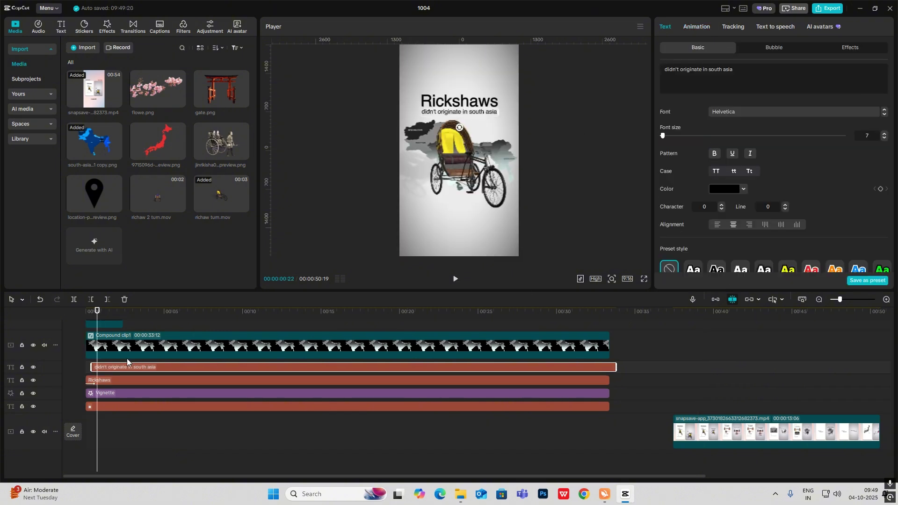
{"action": "left_click", "coordinate": [696, 32]}
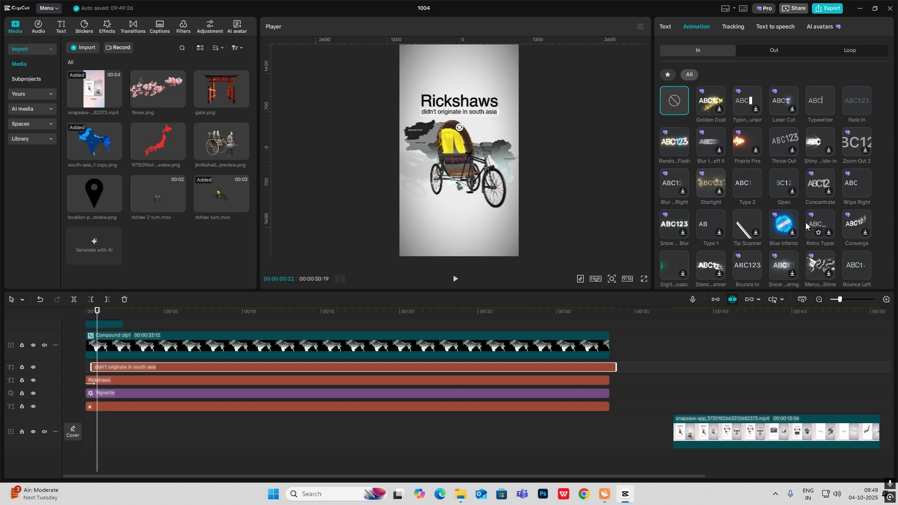
{"action": "left_click", "coordinate": [745, 183]}
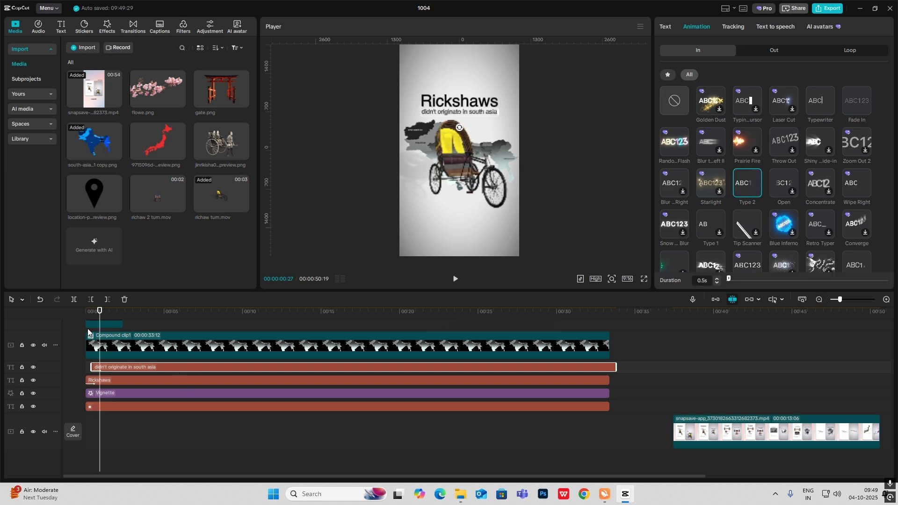
{"action": "left_click_drag", "start_coordinate": [99, 316], "coordinate": [66, 316]}
{"action": "key", "text": "space"}
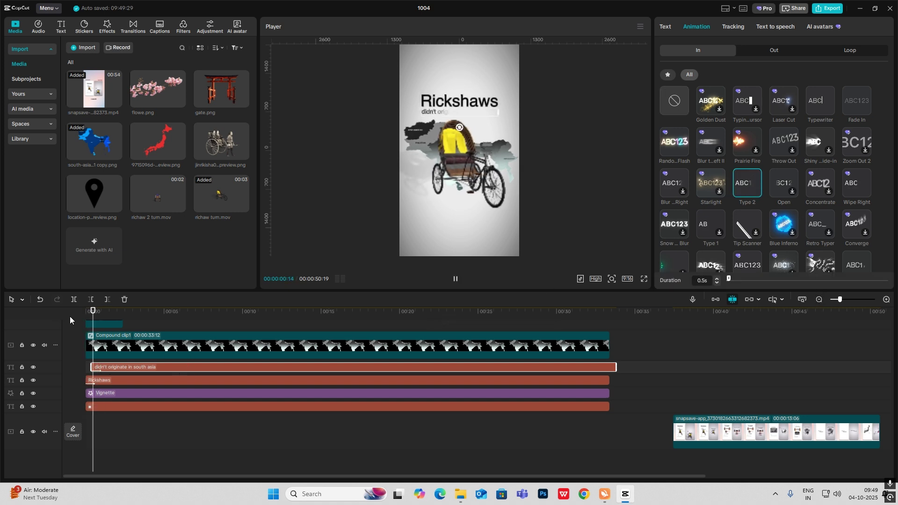
Step: Split the map compound clip and both title clips at 00:00:02:12, where the rickshaw clip ends
{"action": "left_click", "coordinate": [124, 315]}
{"action": "scroll", "coordinate": [157, 346], "scroll_direction": "up", "scroll_amount": 2}
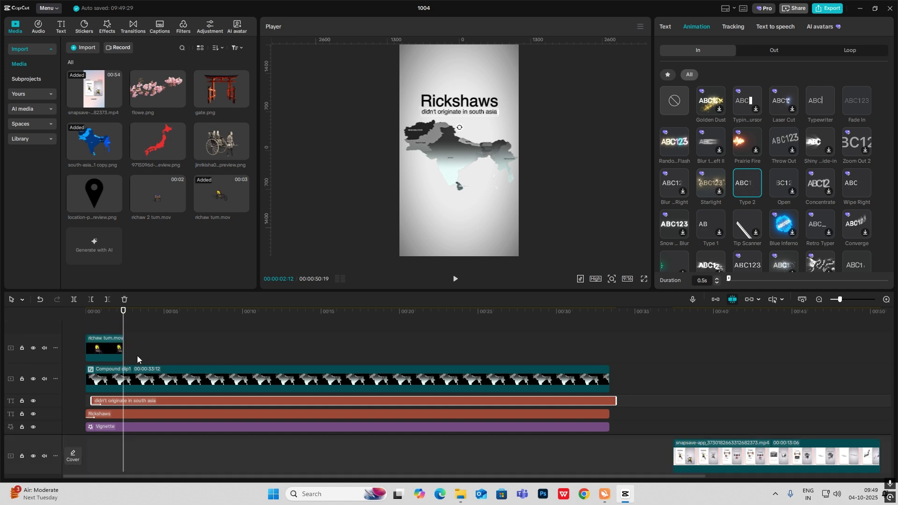
{"action": "left_click", "coordinate": [139, 380]}
{"action": "key", "text": "ctrl+b"}
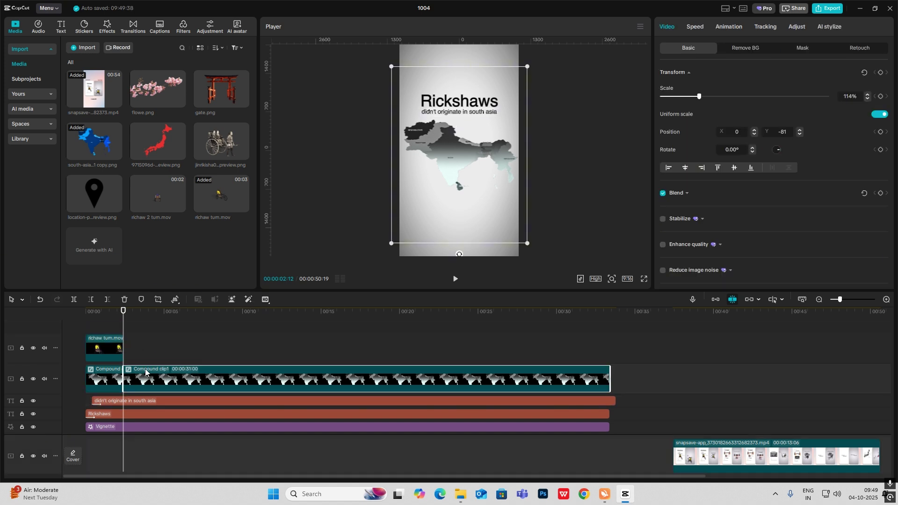
{"action": "left_click", "coordinate": [126, 402]}
{"action": "key", "text": "ctrl+b"}
{"action": "left_click", "coordinate": [133, 414]}
{"action": "key", "text": "ctrl+b"}
{"action": "scroll", "coordinate": [133, 413], "scroll_direction": "down", "scroll_amount": 2}
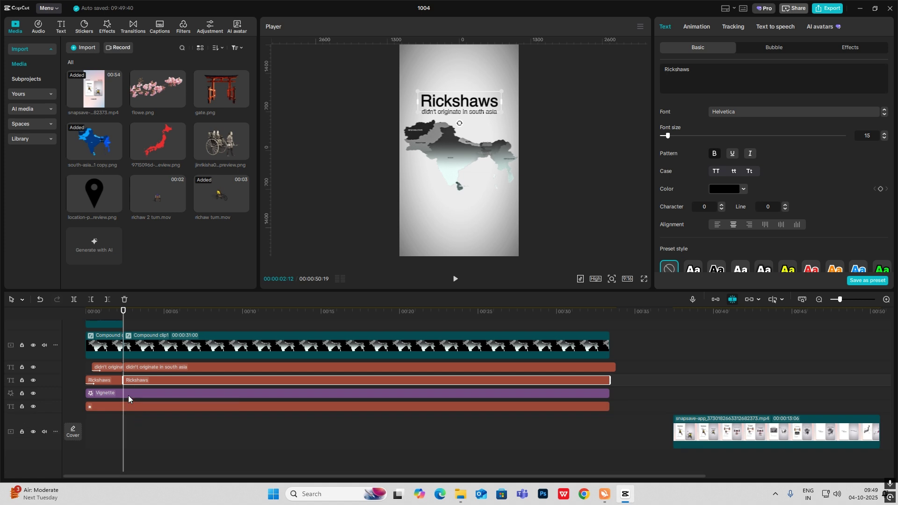
Step: Combine the rickshaw clip with the first map and title segments into one compound clip
{"action": "scroll", "coordinate": [128, 394], "scroll_direction": "up", "scroll_amount": 2}
{"action": "left_click_drag", "start_coordinate": [98, 330], "coordinate": [112, 423]}
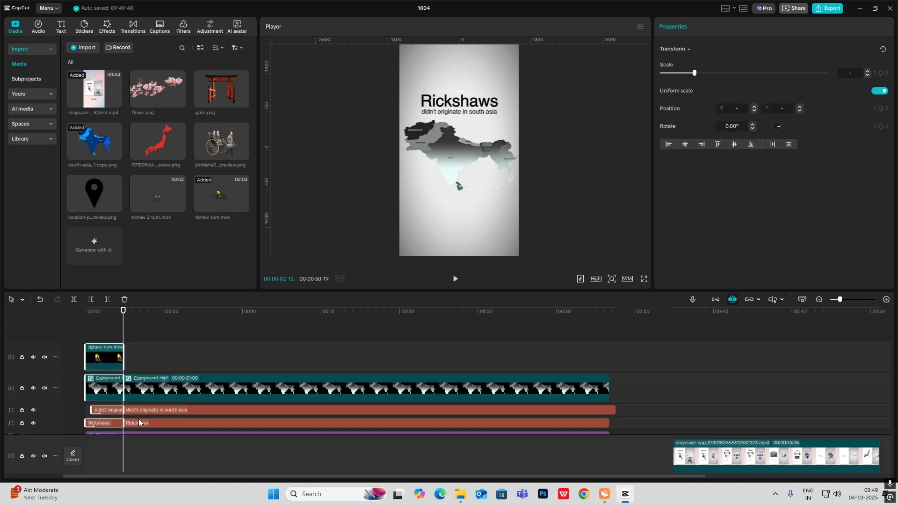
{"action": "scroll", "coordinate": [151, 405], "scroll_direction": "down", "scroll_amount": 2}
{"action": "key", "text": "Delete"}
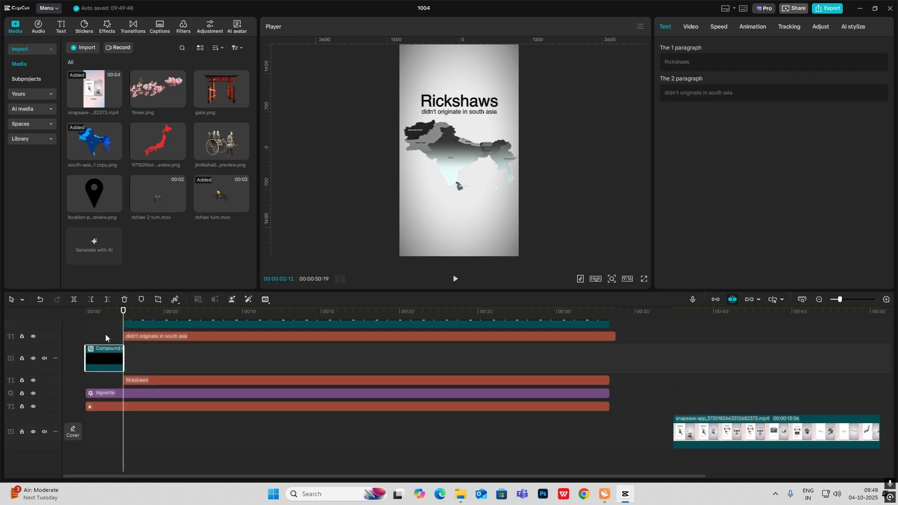
Step: Add transform keyframes to the opening compound clip at 0 and 1 second, and enlarge the first one to 147%
{"action": "left_click", "coordinate": [72, 335]}
{"action": "left_click", "coordinate": [104, 358]}
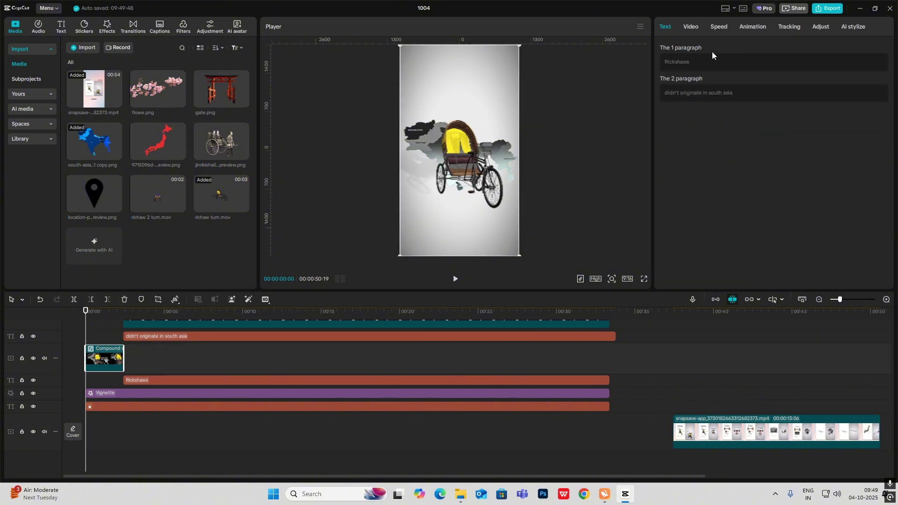
{"action": "left_click", "coordinate": [689, 28]}
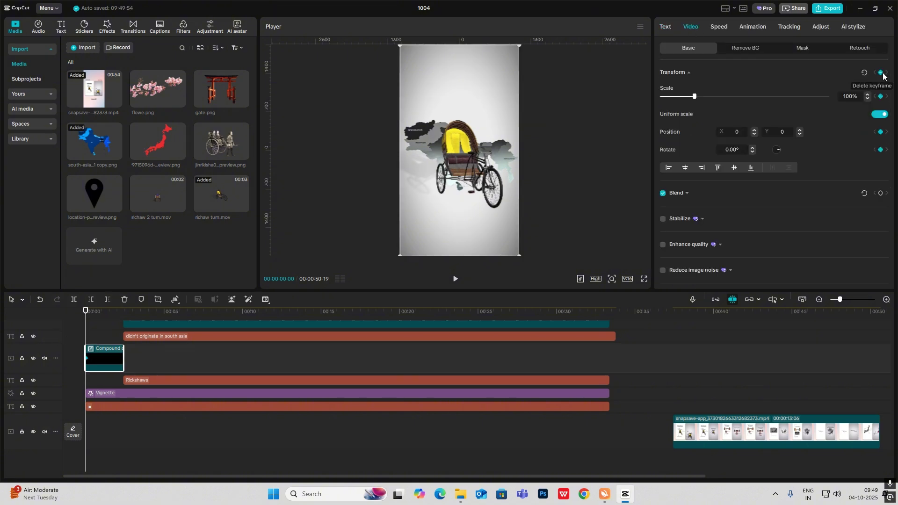
{"action": "left_click_drag", "start_coordinate": [85, 335], "coordinate": [102, 335]}
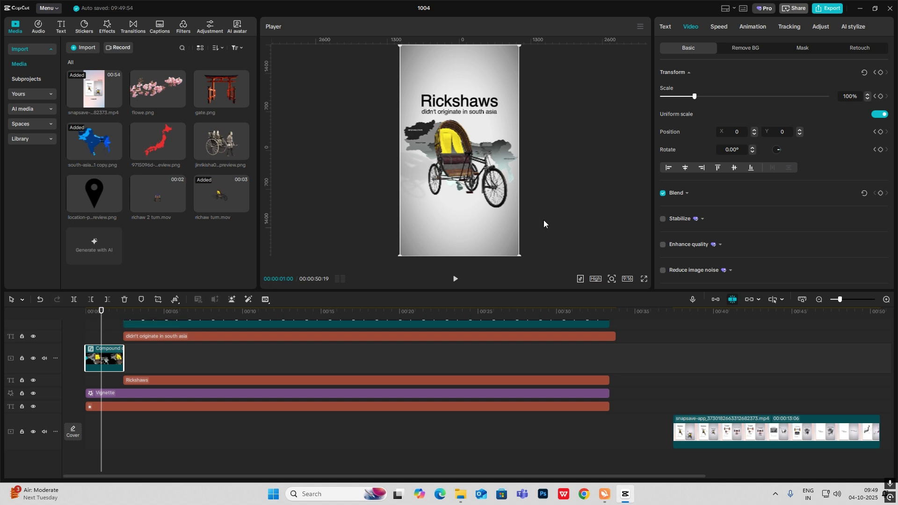
{"action": "left_click", "coordinate": [881, 72]}
{"action": "left_click_drag", "start_coordinate": [100, 336], "coordinate": [34, 330]}
{"action": "left_click_drag", "start_coordinate": [522, 262], "coordinate": [589, 312]}
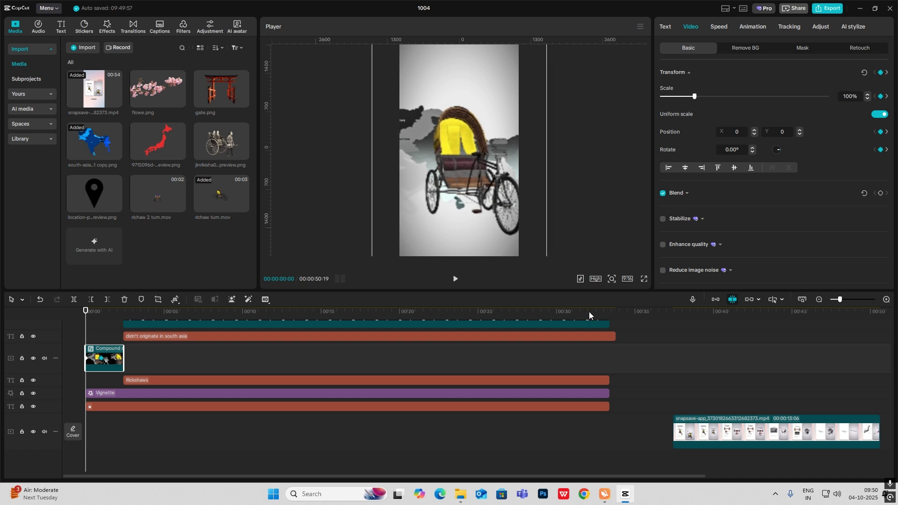
Step: Show the opening compound clip's keyframe graph and apply the Quad Ease preset curve to its scale animation
{"action": "left_click", "coordinate": [100, 373]}
{"action": "left_click", "coordinate": [887, 300]}
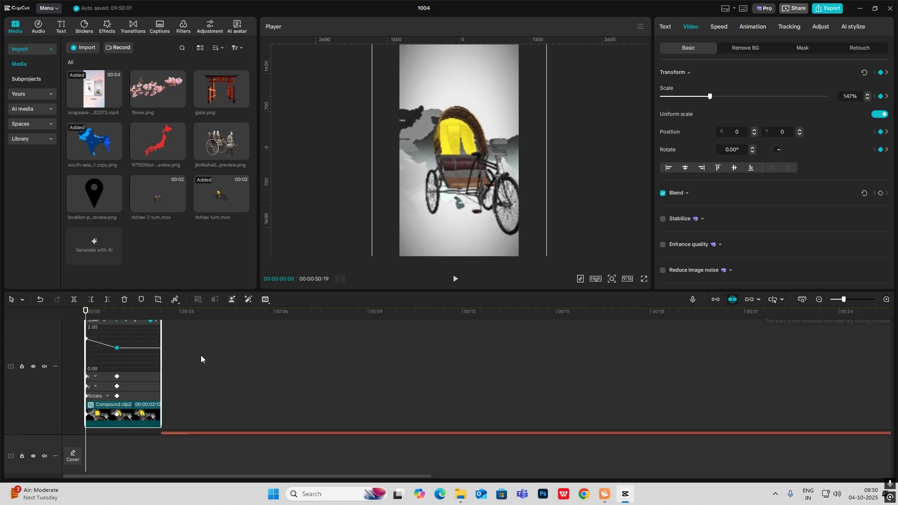
{"action": "scroll", "coordinate": [111, 353], "scroll_direction": "up", "scroll_amount": 2}
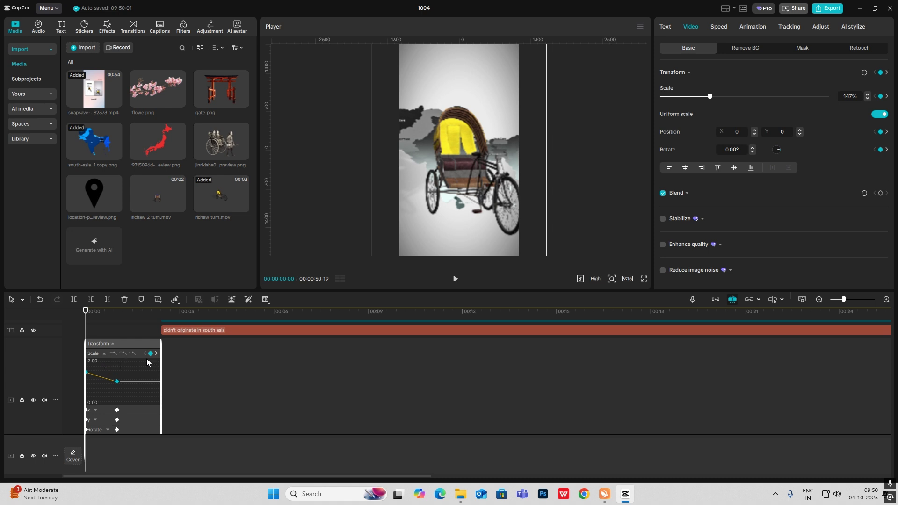
{"action": "left_click", "coordinate": [887, 300]}
{"action": "scroll", "coordinate": [183, 356], "scroll_direction": "down", "scroll_amount": 1}
{"action": "left_click", "coordinate": [180, 332]}
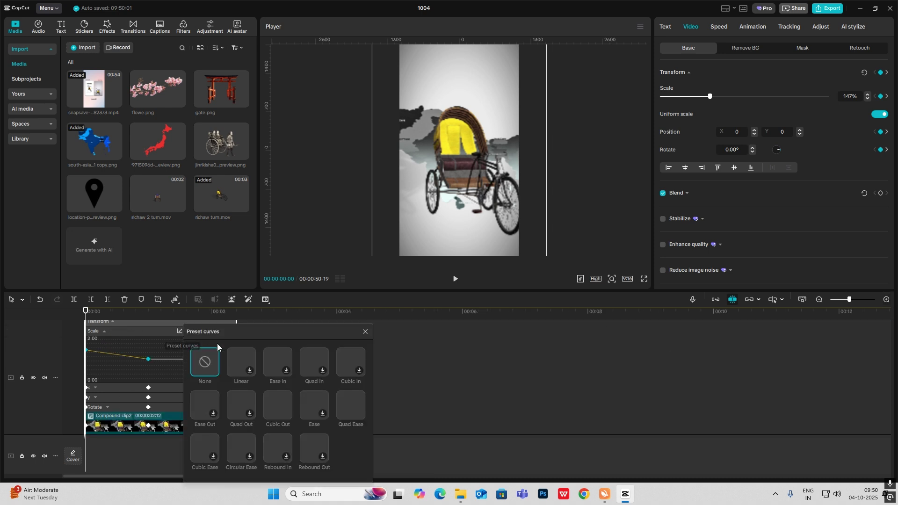
{"action": "left_click", "coordinate": [352, 407]}
{"action": "left_click", "coordinate": [366, 332]}
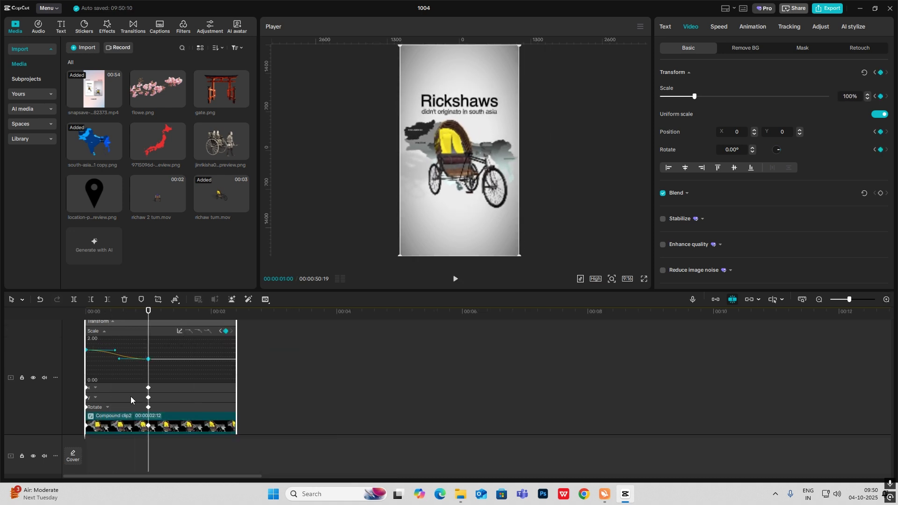
Step: Lengthen the easing handle of the scale curve's second keyframe and close the keyframe graph
{"action": "scroll", "coordinate": [114, 393], "scroll_direction": "up", "scroll_amount": 3}
{"action": "left_click", "coordinate": [119, 405]}
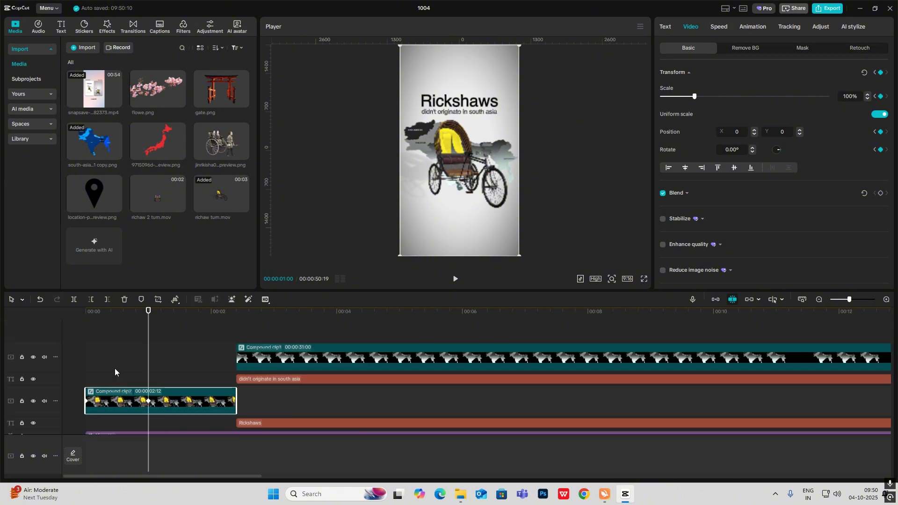
{"action": "left_click", "coordinate": [184, 372]}
{"action": "left_click", "coordinate": [139, 393]}
{"action": "scroll", "coordinate": [138, 386], "scroll_direction": "up", "scroll_amount": 3}
{"action": "left_click", "coordinate": [114, 356]}
{"action": "left_click_drag", "start_coordinate": [119, 364], "coordinate": [112, 366]}
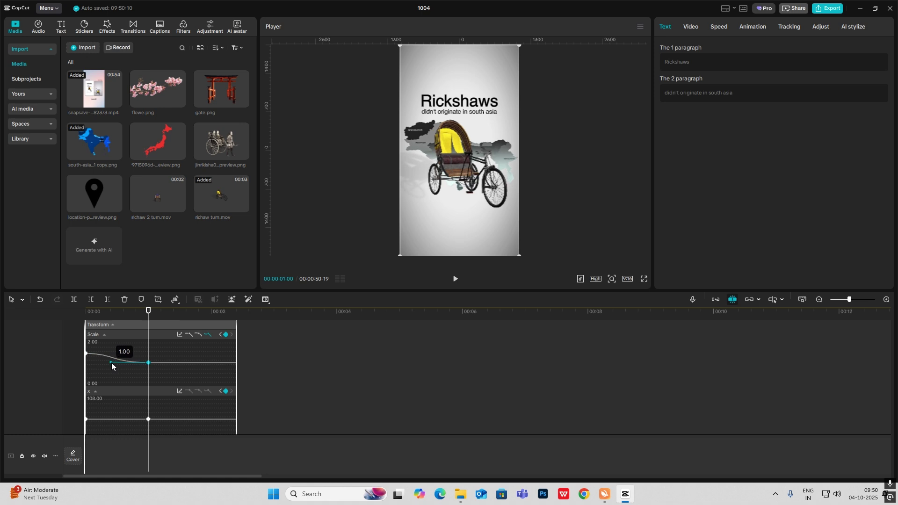
{"action": "left_click", "coordinate": [194, 314]}
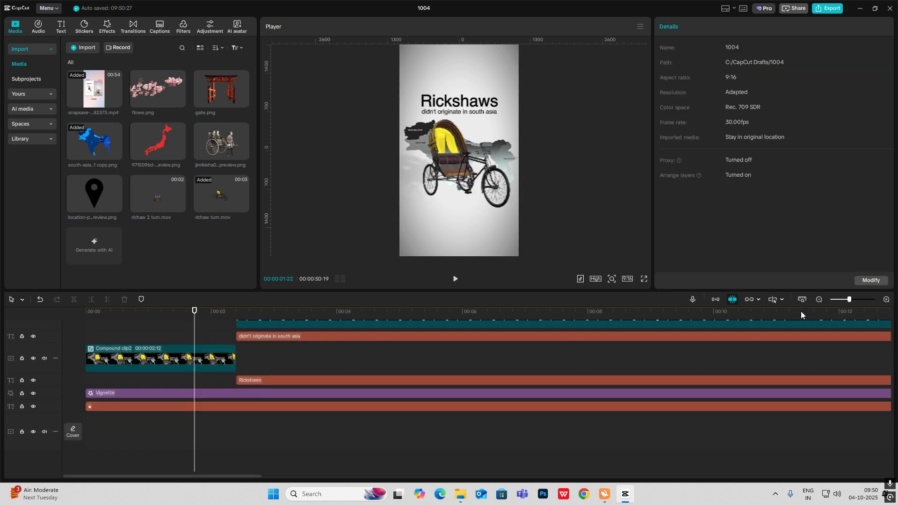
Step: Add transform and blend keyframes to the opening compound clip at 00:00:01:07 and 00:00:01:29, setting the last to 63% scale and 0% opacity
{"action": "left_click", "coordinate": [820, 300]}
{"action": "left_click_drag", "start_coordinate": [387, 393], "coordinate": [0, 362]}
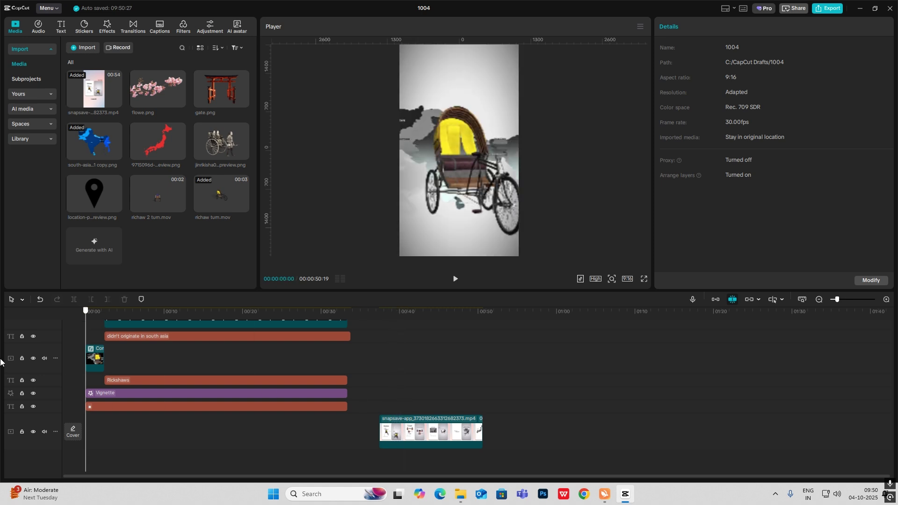
{"action": "left_click", "coordinate": [887, 300]}
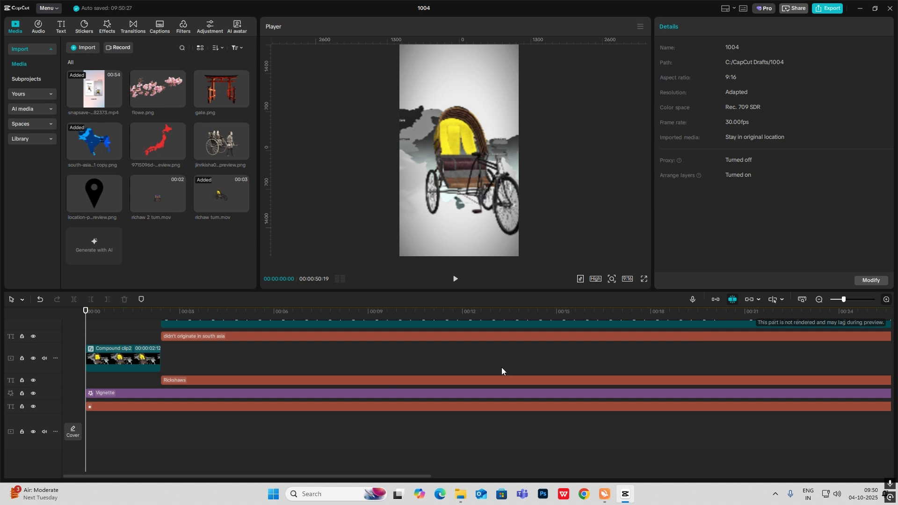
{"action": "left_click", "coordinate": [112, 346]}
{"action": "left_click_drag", "start_coordinate": [113, 343], "coordinate": [124, 344]}
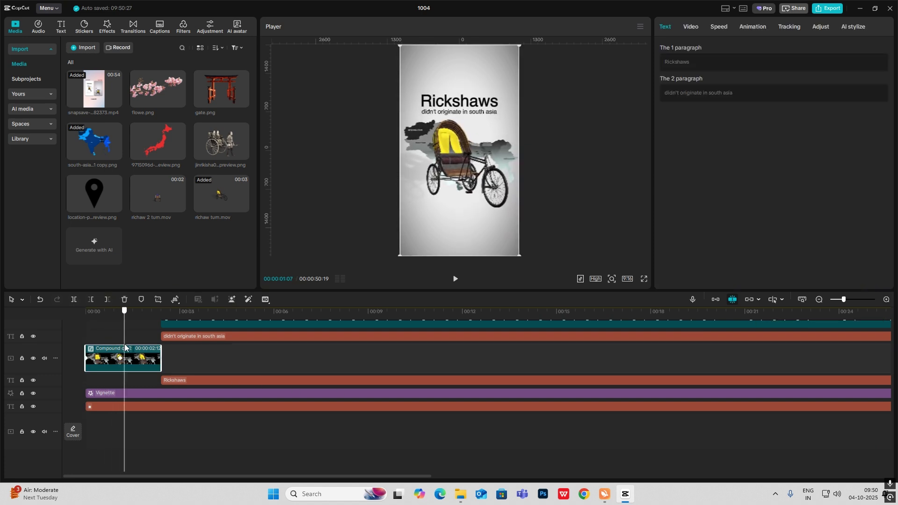
{"action": "left_click", "coordinate": [691, 26]}
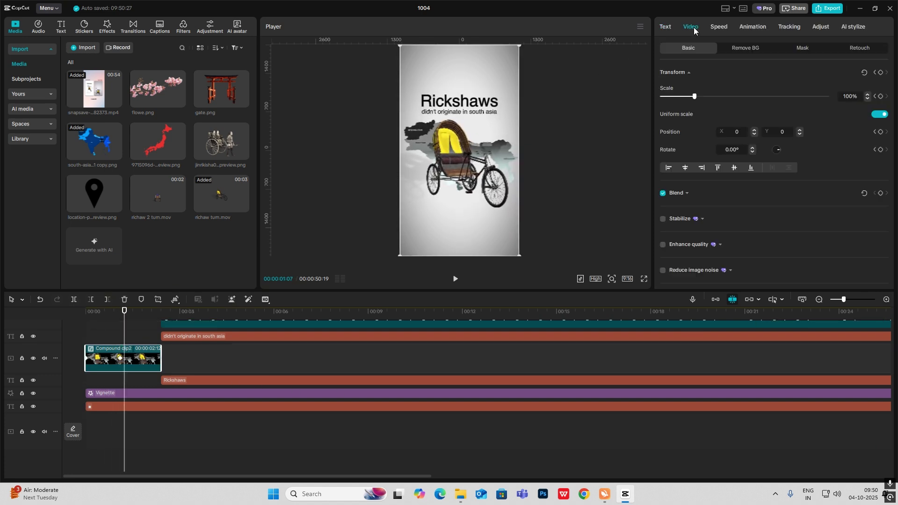
{"action": "left_click", "coordinate": [881, 72]}
{"action": "left_click_drag", "start_coordinate": [125, 337], "coordinate": [146, 338]}
{"action": "left_click", "coordinate": [881, 72]}
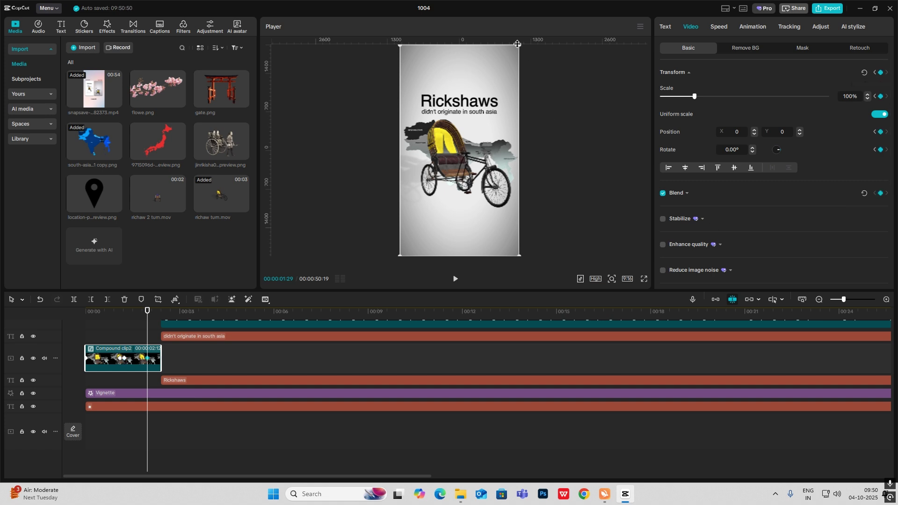
{"action": "left_click_drag", "start_coordinate": [519, 48], "coordinate": [475, 97]}
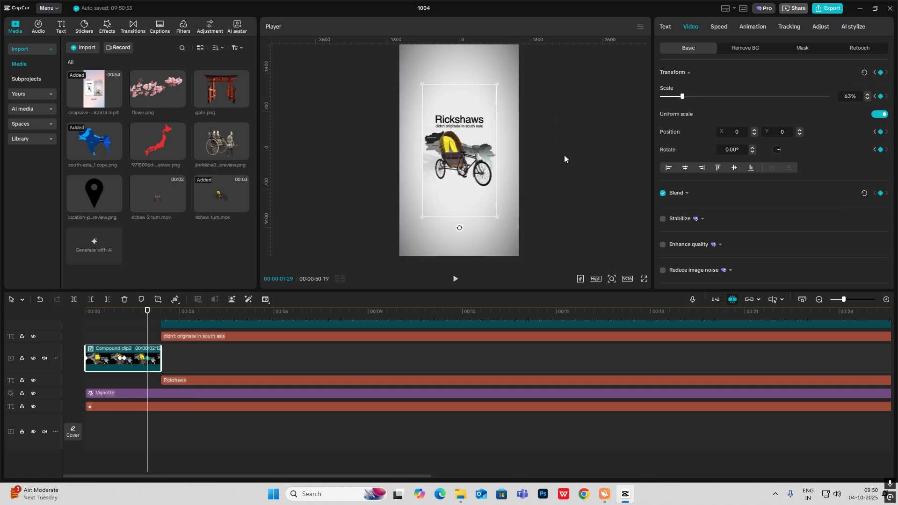
{"action": "left_click", "coordinate": [687, 193]}
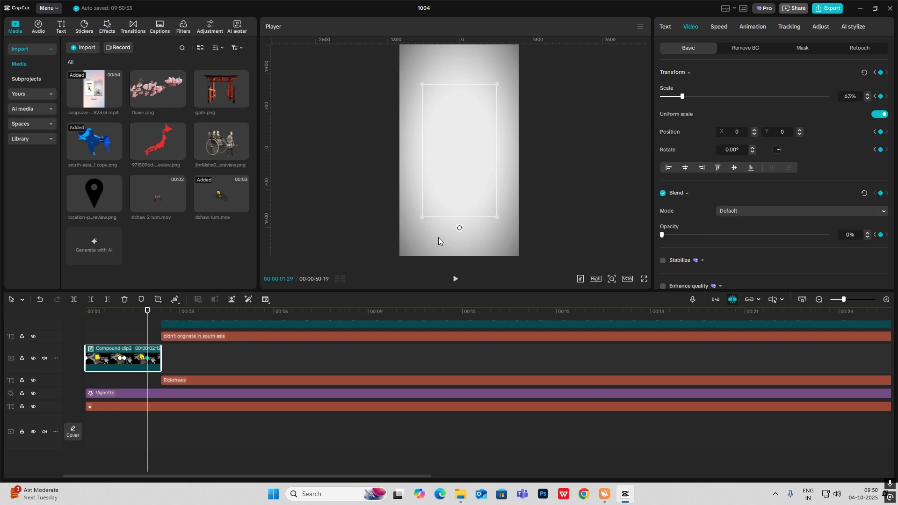
Step: Show the opening compound clip's keyframe graph and apply the Quad Ease preset to the scale curve between its last two keyframes
{"action": "key", "text": "alt+k"}
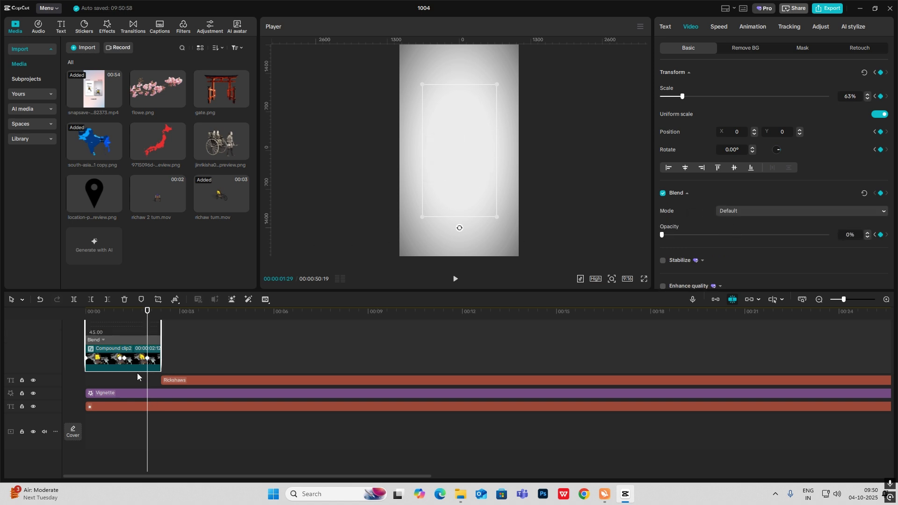
{"action": "scroll", "coordinate": [134, 374], "scroll_direction": "up", "scroll_amount": 5}
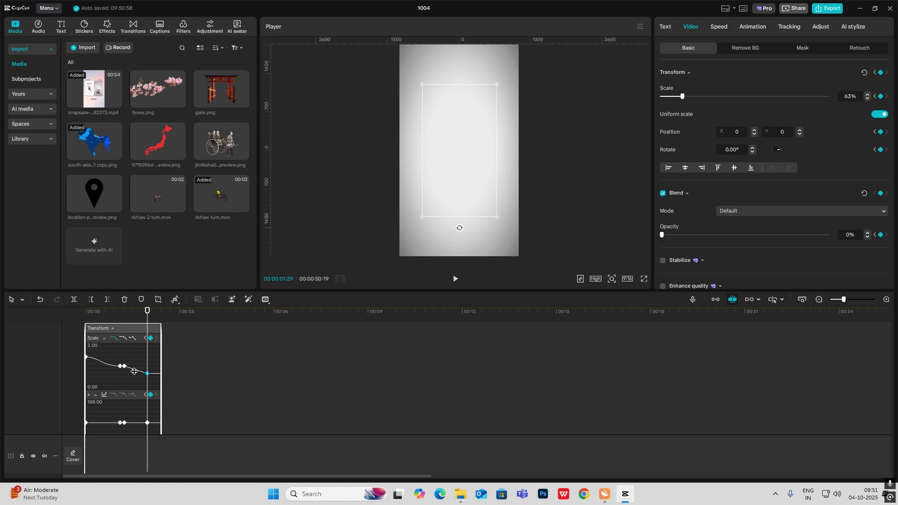
{"action": "left_click", "coordinate": [886, 300]}
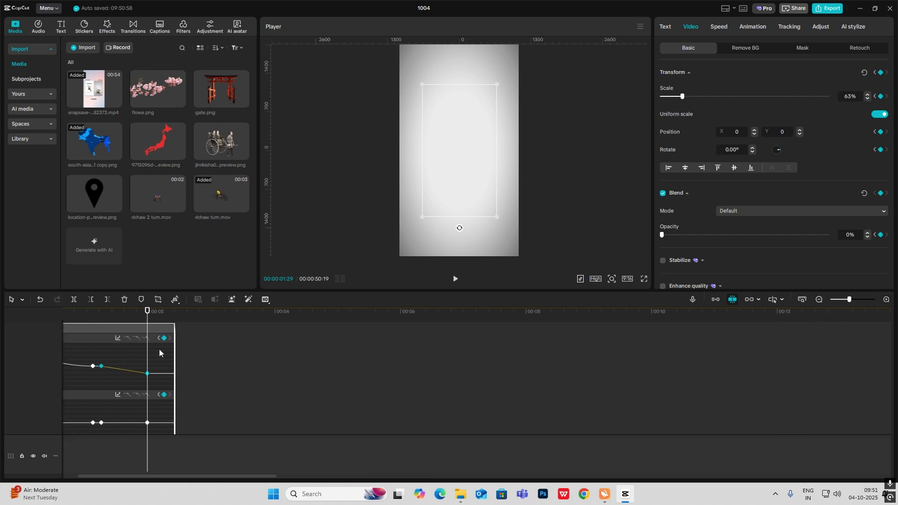
{"action": "left_click", "coordinate": [118, 337]}
{"action": "left_click", "coordinate": [290, 406]}
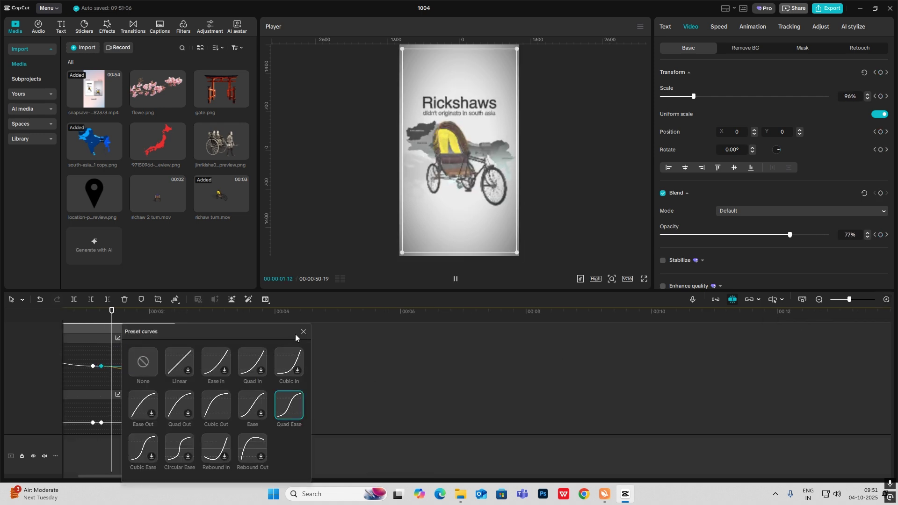
{"action": "left_click", "coordinate": [302, 332]}
Step: Apply the Quad Ease preset to the opening compound clip's opacity fade-out and close the keyframe graph
{"action": "scroll", "coordinate": [155, 352], "scroll_direction": "down", "scroll_amount": 3}
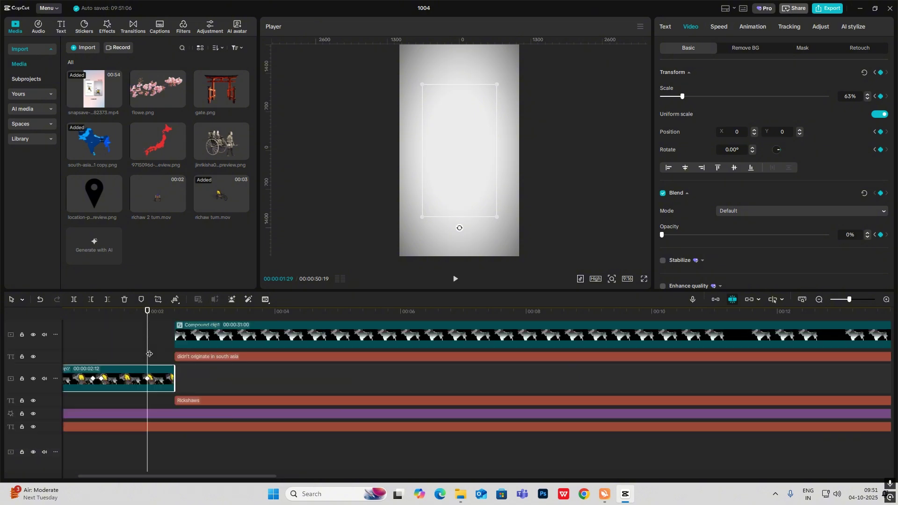
{"action": "left_click", "coordinate": [184, 389]}
{"action": "left_click", "coordinate": [179, 362]}
{"action": "left_click", "coordinate": [352, 407]}
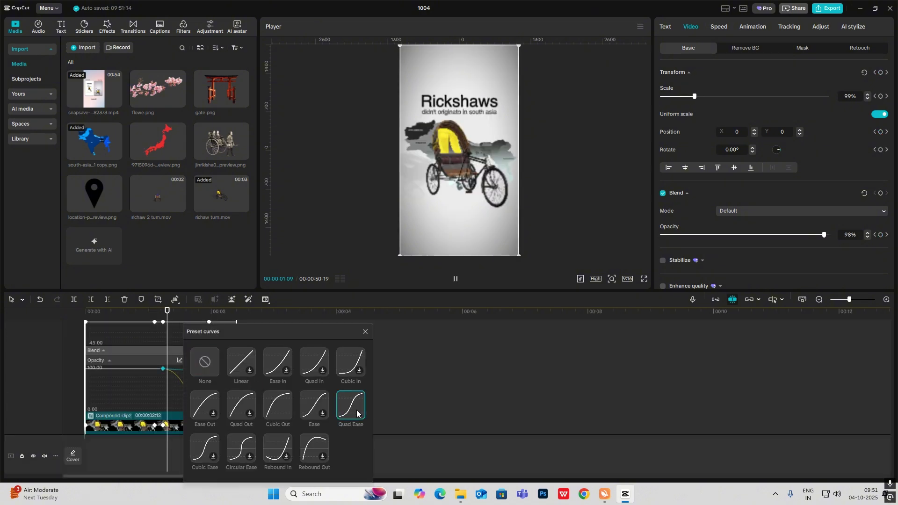
{"action": "left_click", "coordinate": [365, 332]}
{"action": "left_click_drag", "start_coordinate": [165, 345], "coordinate": [165, 388]}
{"action": "left_click", "coordinate": [184, 391]}
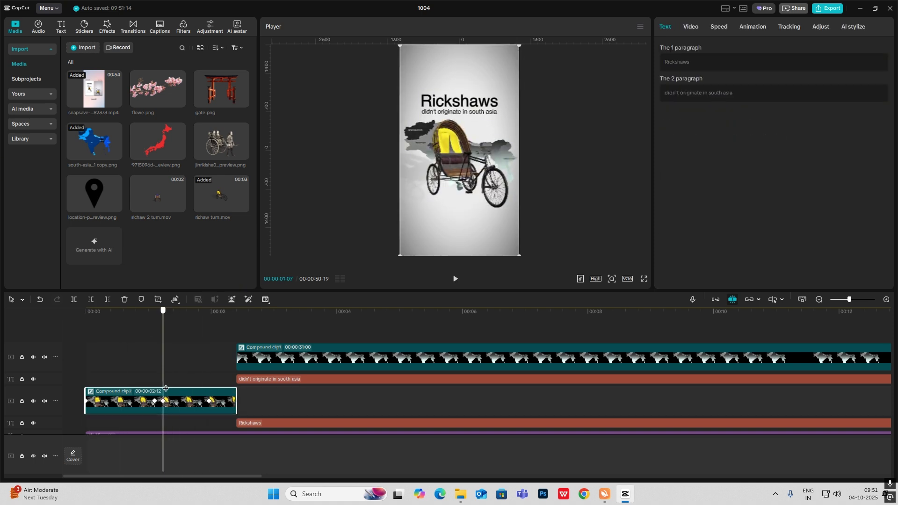
Step: Examine the Japan scene in the reference video around 00:00:41:04
{"action": "left_click", "coordinate": [819, 299]}
{"action": "left_click", "coordinate": [820, 299]}
{"action": "left_click", "coordinate": [243, 401]}
{"action": "left_click", "coordinate": [254, 406]}
{"action": "mouse_move", "coordinate": [254, 406]}
{"action": "left_mouse_down"}
{"action": "mouse_move", "coordinate": [262, 408]}
{"action": "mouse_move", "coordinate": [254, 408]}
{"action": "left_mouse_up"}
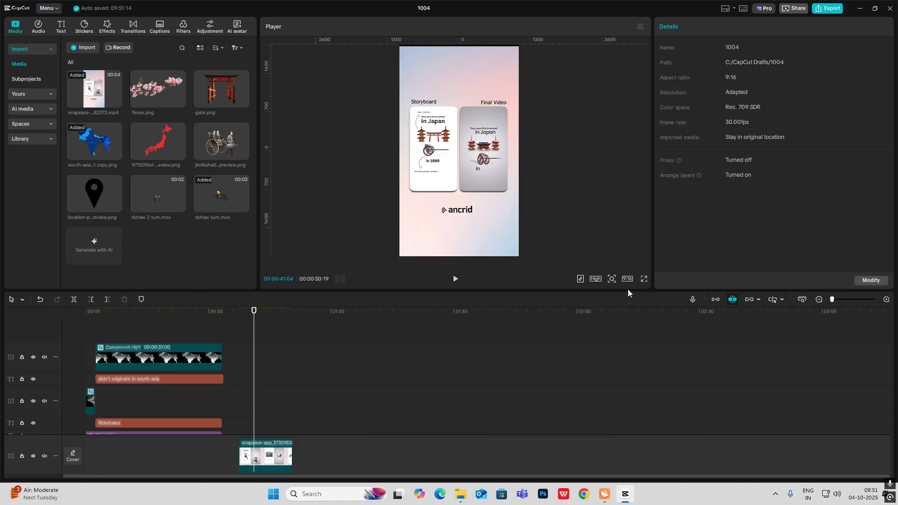
{"action": "left_click", "coordinate": [611, 279]}
{"action": "mouse_move", "coordinate": [594, 294]}
{"action": "left_mouse_down"}
{"action": "mouse_move", "coordinate": [619, 299]}
{"action": "mouse_move", "coordinate": [594, 297]}
{"action": "left_mouse_up"}
Step: Change the subtitle after the opening clip to "they were first invented in" and the title to "JAPAN", with the subtitle above the title
{"action": "left_click_drag", "start_coordinate": [254, 406], "coordinate": [30, 409]}
{"action": "left_click", "coordinate": [100, 411]}
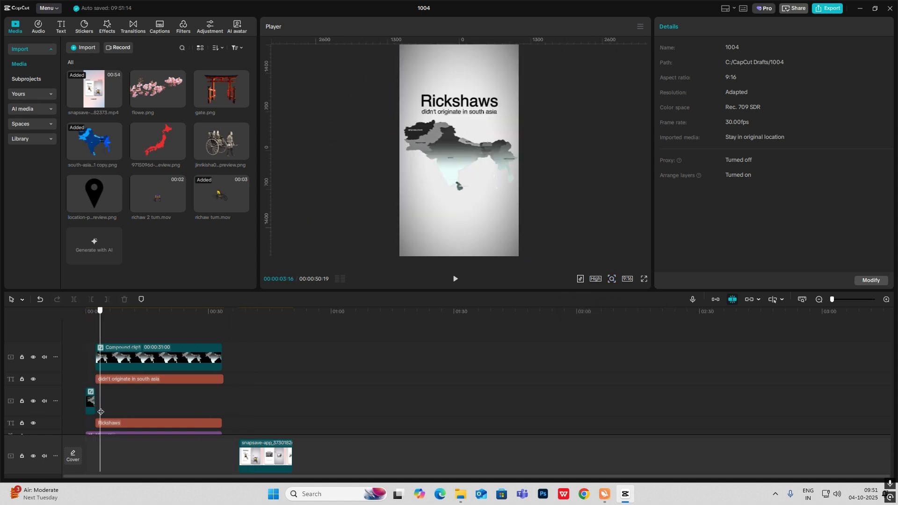
{"action": "left_click", "coordinate": [131, 380]}
{"action": "double_click", "coordinate": [459, 111]}
{"action": "type", "text": "they were first invented in"}
{"action": "double_click", "coordinate": [459, 101]}
{"action": "type", "text": "JAPAN"}
{"action": "left_click", "coordinate": [196, 379]}
{"action": "mouse_move", "coordinate": [460, 112]}
{"action": "left_mouse_down"}
{"action": "mouse_move", "coordinate": [459, 88]}
{"action": "mouse_move", "coordinate": [459, 113]}
{"action": "left_mouse_up"}
{"action": "left_click", "coordinate": [460, 100], "text": "ctrl"}
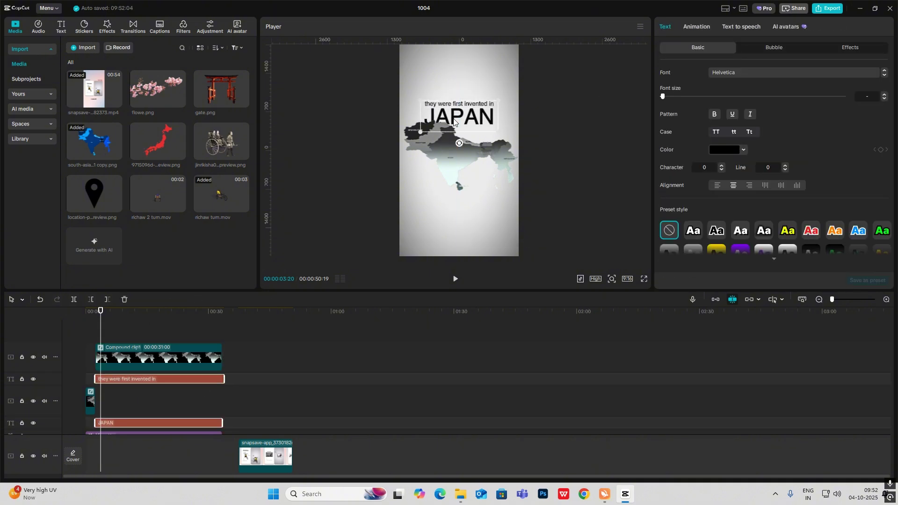
Step: Delete the South Asia map compound clip that follows the opening compound clip
{"action": "left_click", "coordinate": [257, 407]}
{"action": "left_click", "coordinate": [135, 363]}
{"action": "key", "text": "Delete"}
Step: Place gate.png directly after the opening compound clip at 00:00:02:12, underneath the JAPAN title in the frame
{"action": "mouse_move", "coordinate": [89, 315]}
{"action": "left_mouse_down"}
{"action": "mouse_move", "coordinate": [106, 325]}
{"action": "mouse_move", "coordinate": [96, 324]}
{"action": "left_mouse_up"}
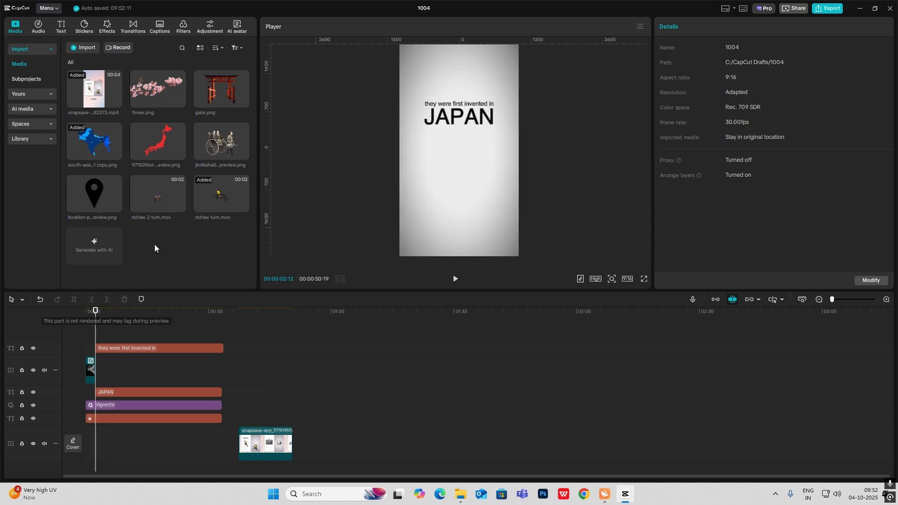
{"action": "left_click_drag", "start_coordinate": [217, 88], "coordinate": [222, 370]}
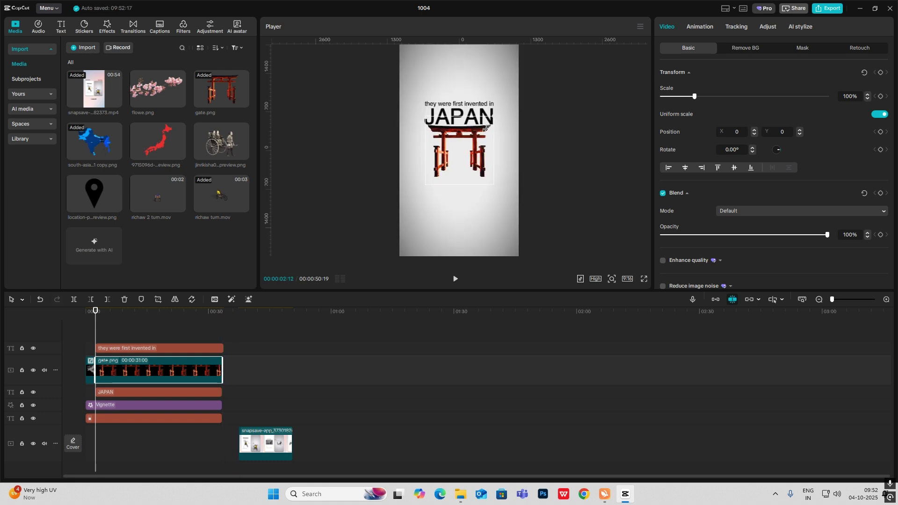
{"action": "left_click", "coordinate": [549, 123]}
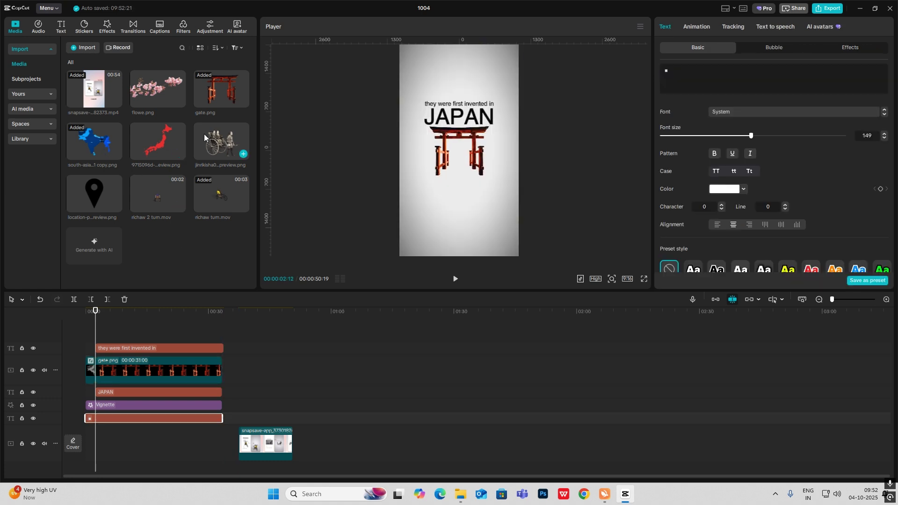
Step: Add the second rickshaw turn clip on a new track at 00:00:02:12 and lower it slightly in front of the gate
{"action": "left_click_drag", "start_coordinate": [158, 195], "coordinate": [97, 333]}
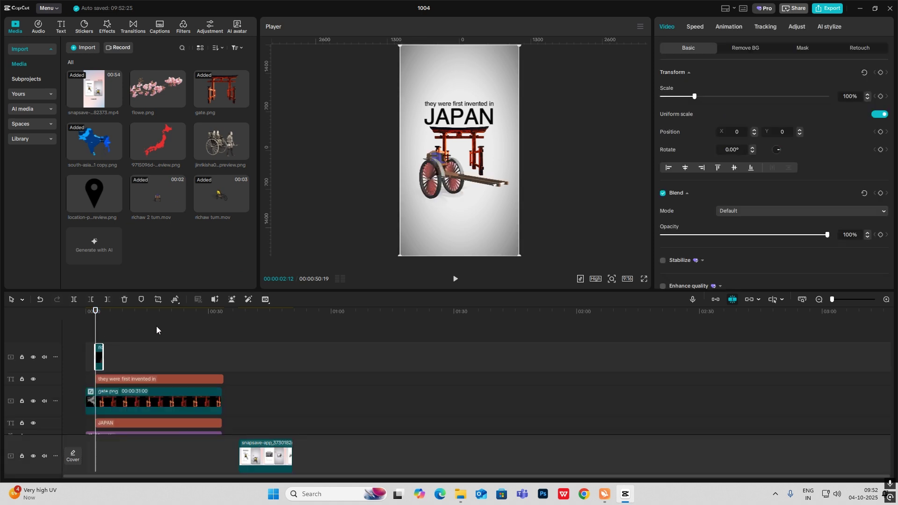
{"action": "left_click_drag", "start_coordinate": [458, 175], "coordinate": [445, 198]}
{"action": "left_click", "coordinate": [199, 359]}
{"action": "scroll", "coordinate": [196, 358], "scroll_direction": "up", "scroll_amount": 3}
{"action": "scroll", "coordinate": [193, 358], "scroll_direction": "down", "scroll_amount": 2}
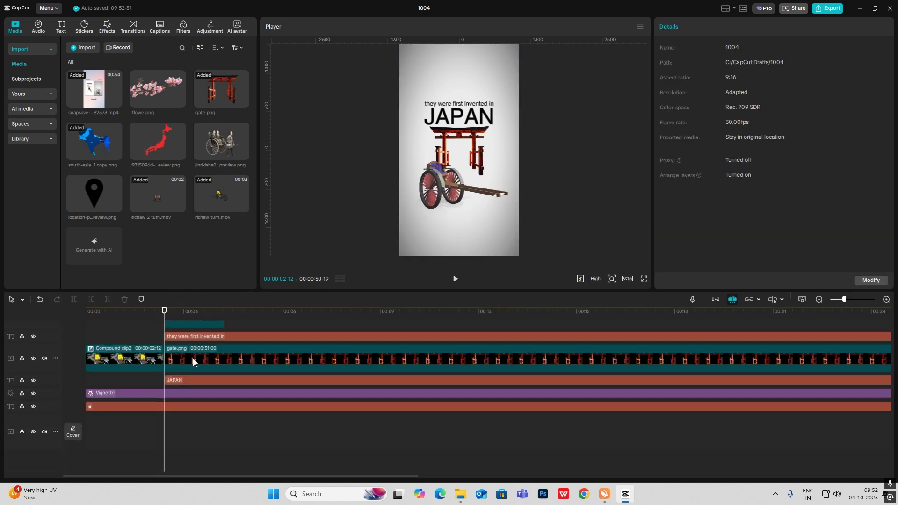
Step: Apply the Type 2 entrance animation to both Japan titles and shift JAPAN to start slightly after the subtitle
{"action": "left_click", "coordinate": [203, 337]}
{"action": "left_click", "coordinate": [179, 381], "text": "ctrl"}
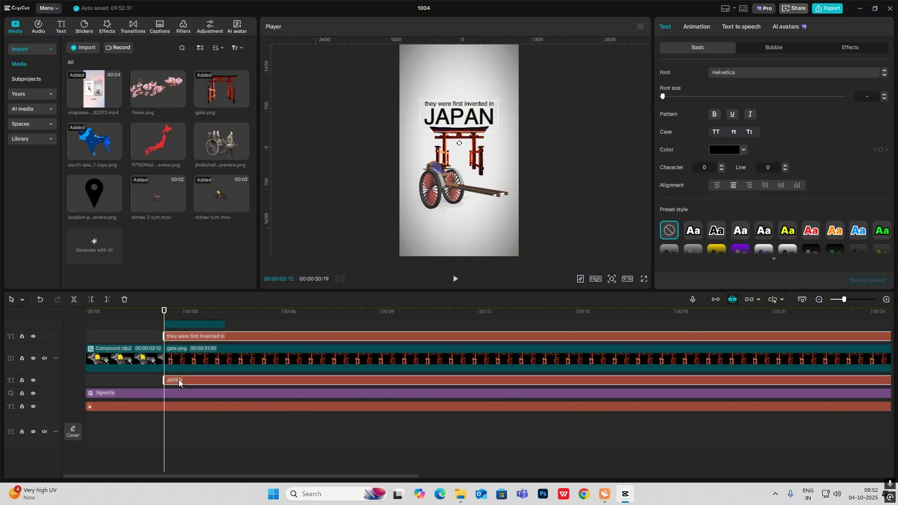
{"action": "left_click", "coordinate": [697, 27]}
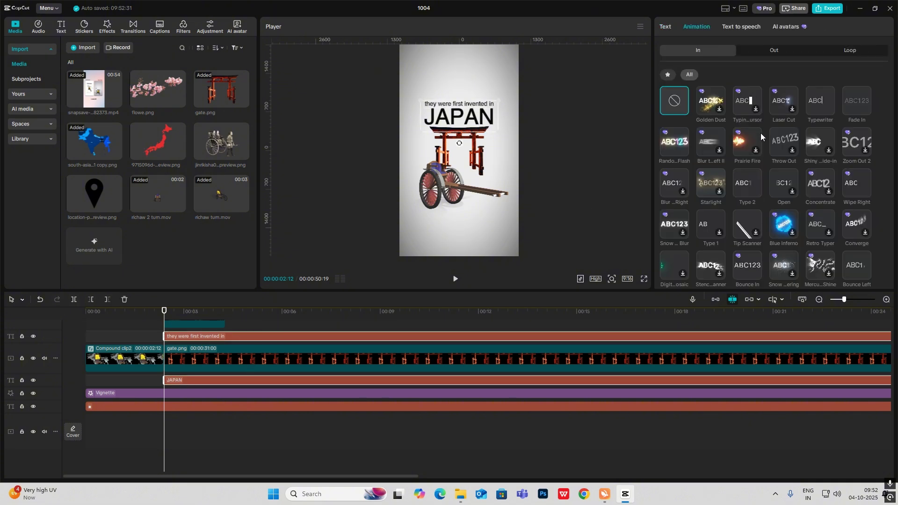
{"action": "left_click", "coordinate": [747, 185]}
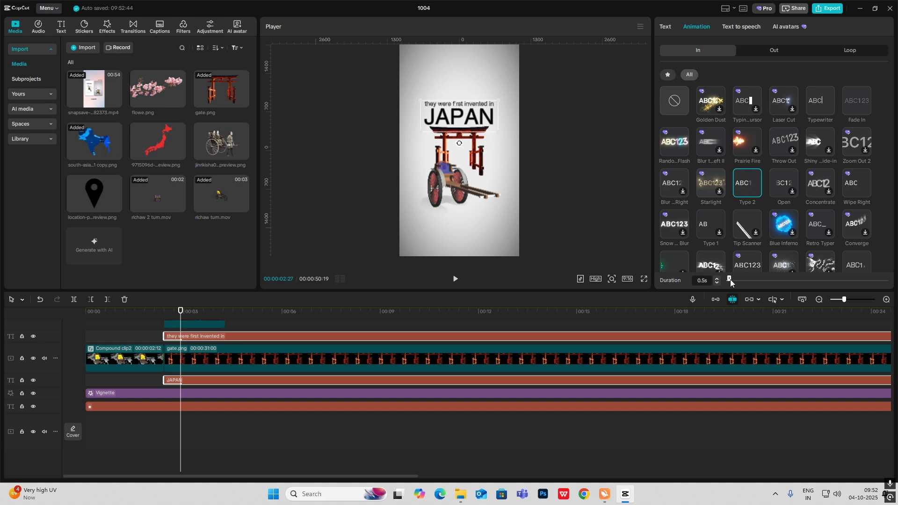
{"action": "left_click_drag", "start_coordinate": [177, 381], "coordinate": [186, 381]}
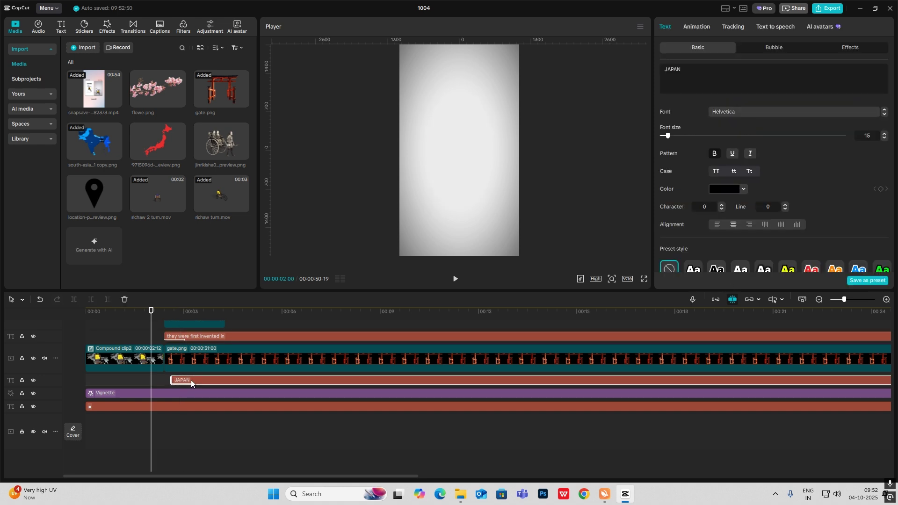
{"action": "key", "text": "space"}
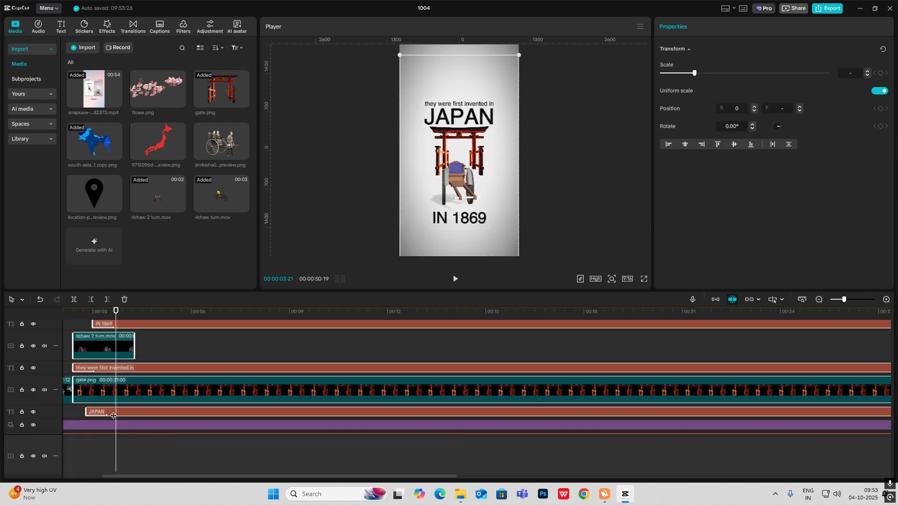
Step: Raise the Japan scene's layers slightly in the frame and cut its titles and gate off at 00:00:04:08, where the rickshaw clip ends
{"action": "left_click_drag", "start_coordinate": [463, 160], "coordinate": [463, 151]}
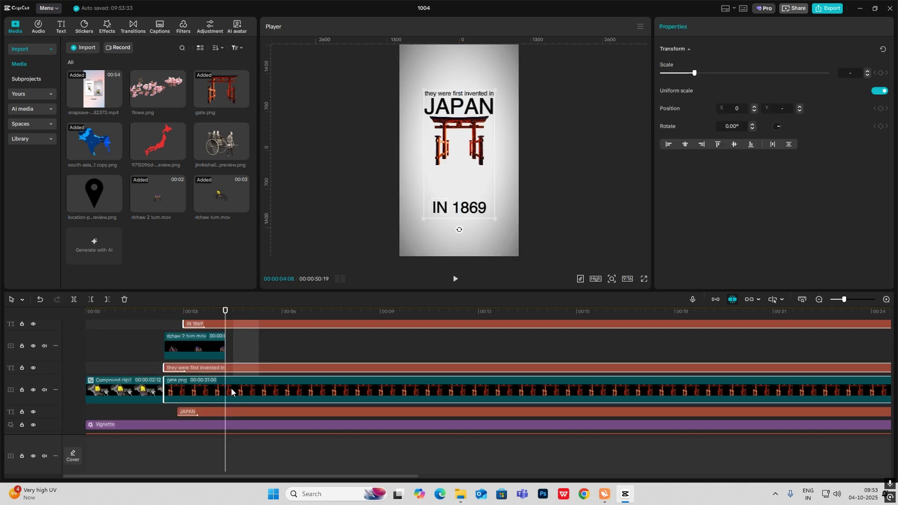
{"action": "left_click", "coordinate": [231, 414], "text": "ctrl"}
{"action": "key", "text": "ctrl+b"}
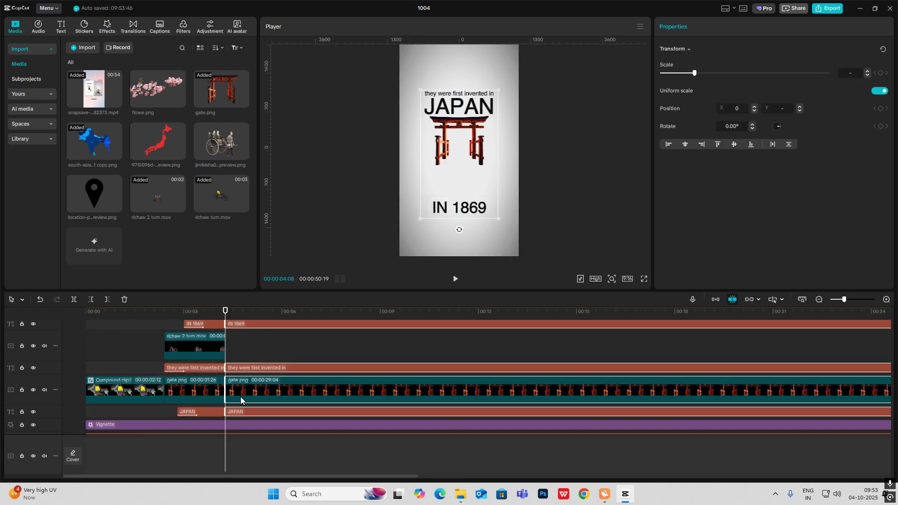
{"action": "key", "text": "Delete"}
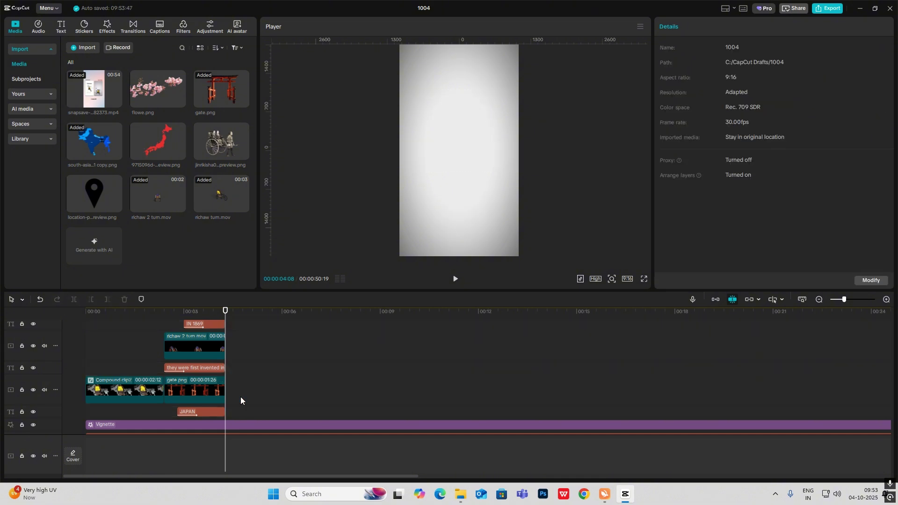
Step: Combine the Japan scene's titles, gate and rickshaw clip into one compound clip
{"action": "left_click_drag", "start_coordinate": [279, 322], "coordinate": [201, 395]}
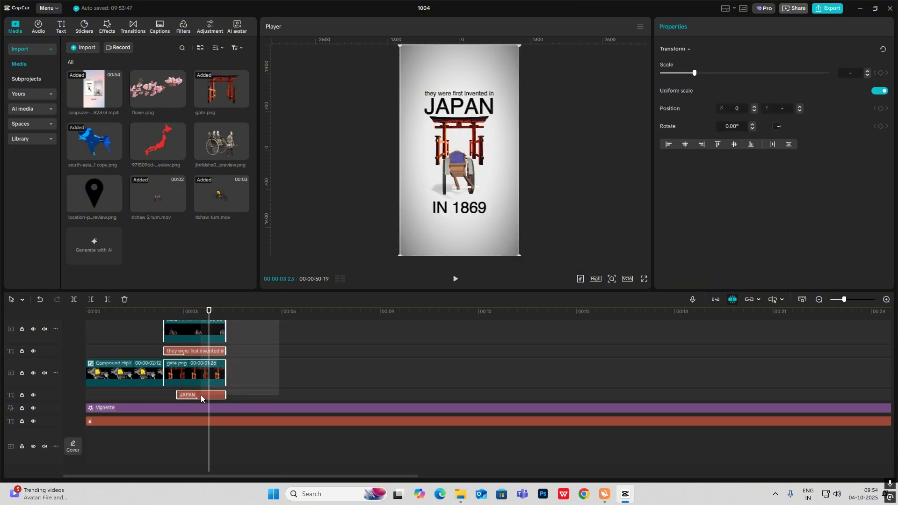
{"action": "key", "text": "alt+g"}
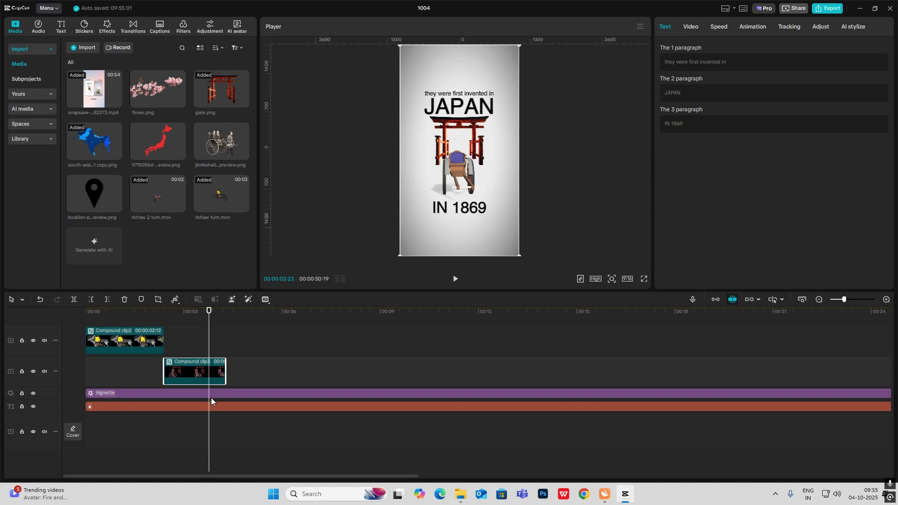
{"action": "left_click", "coordinate": [174, 333]}
Step: Add transform and blend keyframes at the start of the Japan compound clip, 00:00:02:12, with the scale at 139%
{"action": "left_click", "coordinate": [165, 337]}
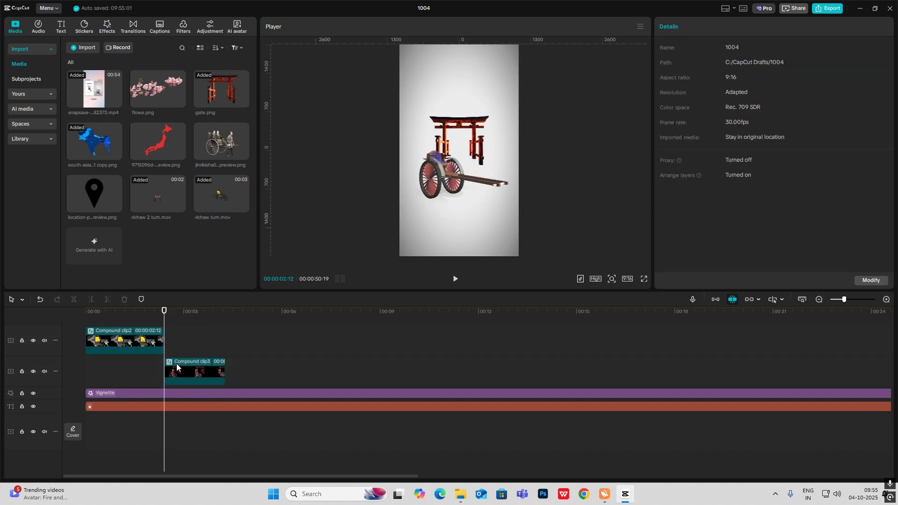
{"action": "left_click", "coordinate": [176, 368]}
{"action": "left_click", "coordinate": [690, 27]}
{"action": "left_click", "coordinate": [881, 73]}
{"action": "left_click", "coordinate": [881, 194]}
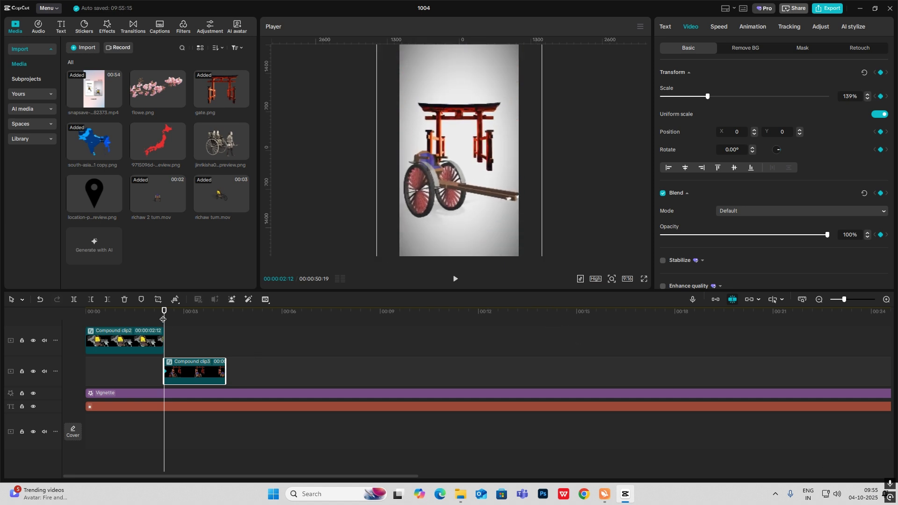
Step: Add transform and blend keyframes to the Japan compound clip at 00:00:03:07 and set its scale there to 101%
{"action": "left_click_drag", "start_coordinate": [164, 319], "coordinate": [191, 328]}
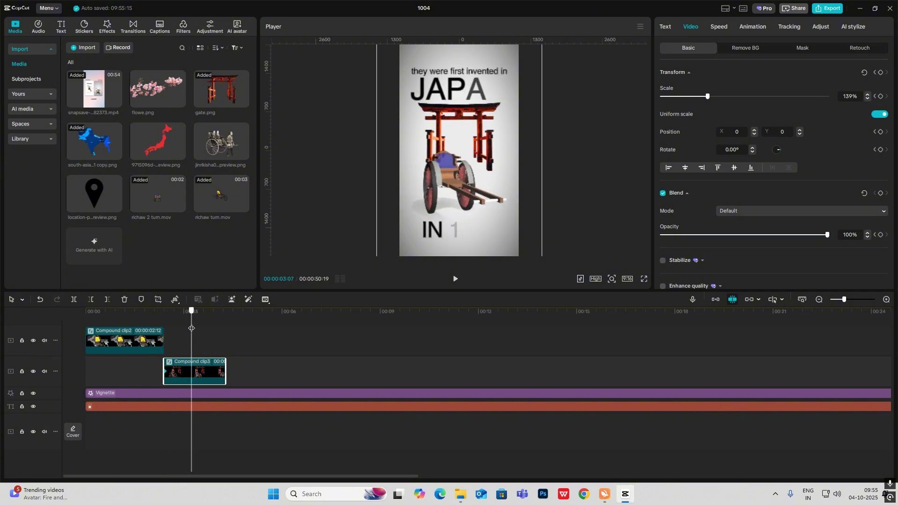
{"action": "left_click", "coordinate": [881, 73]}
{"action": "left_click", "coordinate": [881, 193]}
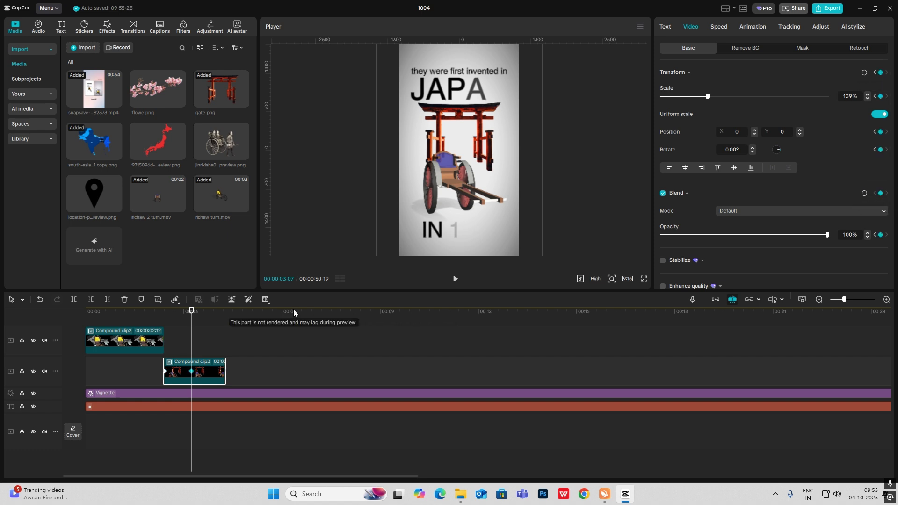
{"action": "left_click_drag", "start_coordinate": [702, 94], "coordinate": [695, 103]}
{"action": "left_click", "coordinate": [578, 120]}
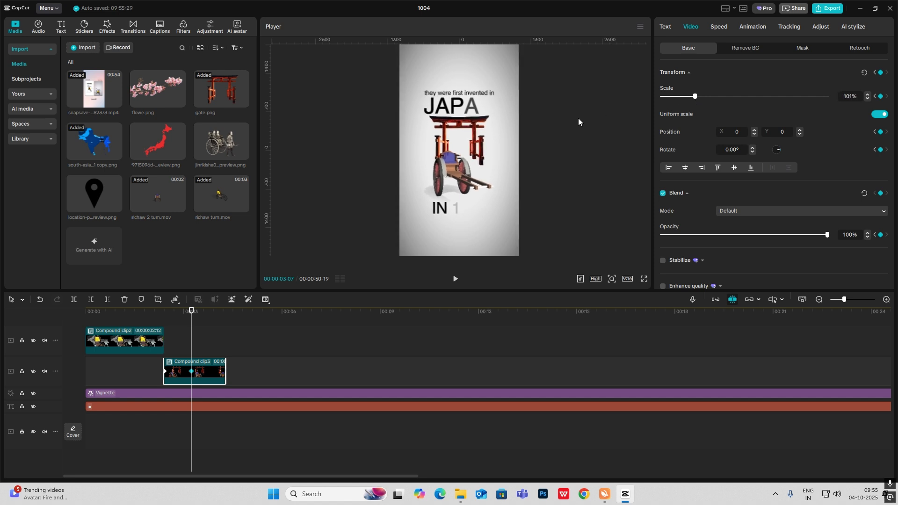
Step: Apply the Quad Ease preset curve to the Japan compound clip's scale keyframes and play back the zoom
{"action": "left_click", "coordinate": [173, 347]}
{"action": "left_click", "coordinate": [200, 372]}
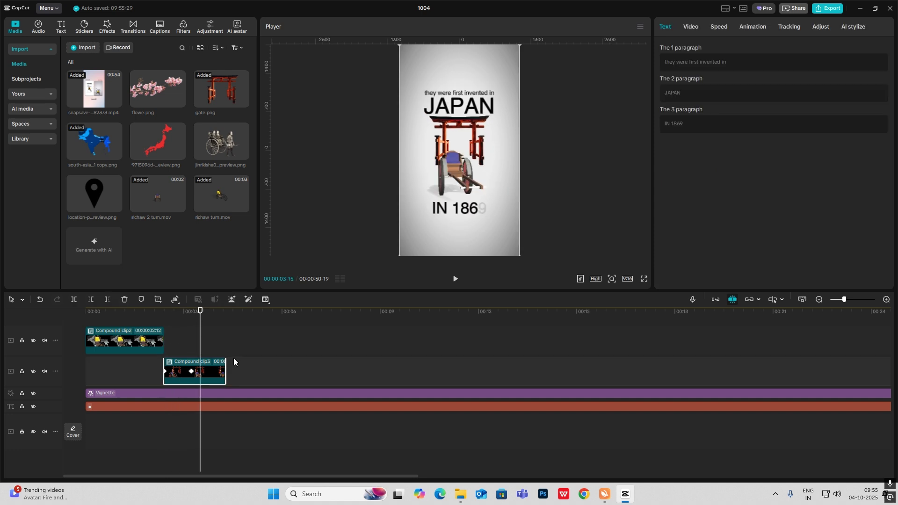
{"action": "key", "text": "alt+k"}
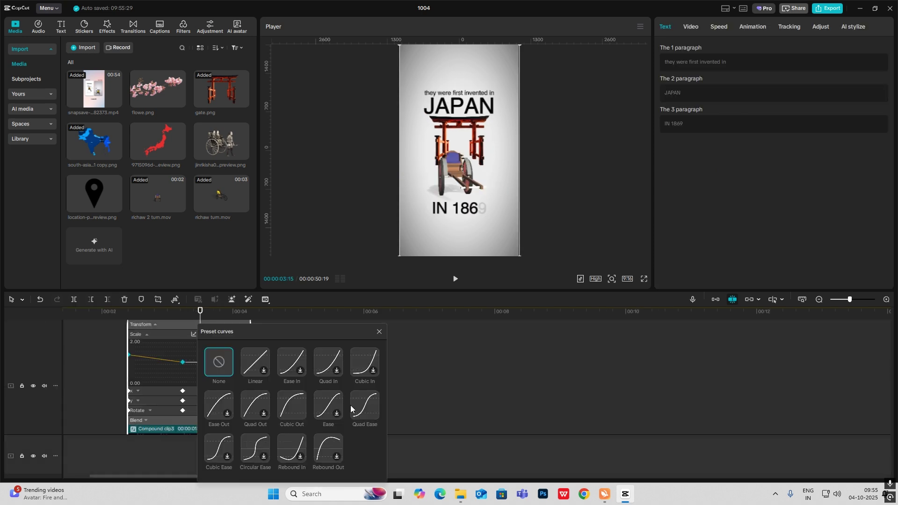
{"action": "left_click", "coordinate": [351, 407]}
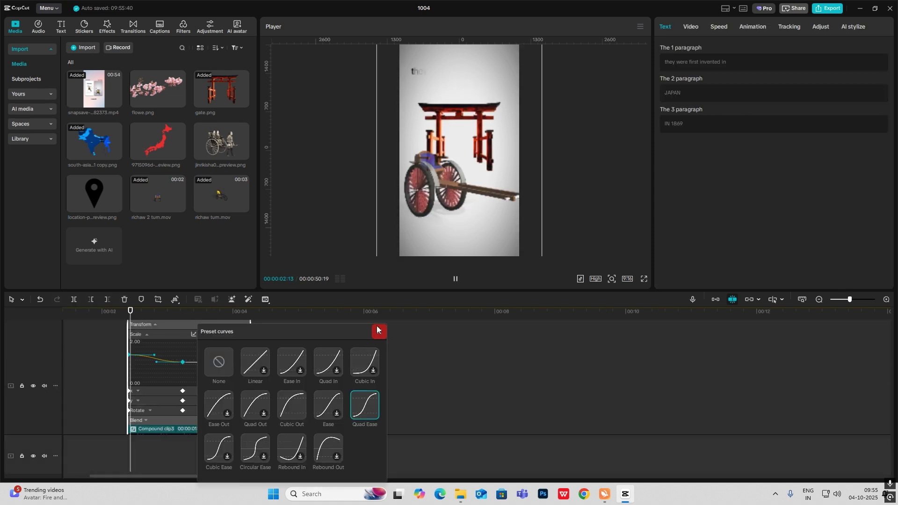
{"action": "left_click", "coordinate": [379, 331]}
{"action": "key", "text": "space"}
Step: Set the Japan compound clip's opacity to 0% at its first keyframe and apply the Quad Ease curve to the fade-in
{"action": "left_click", "coordinate": [158, 391]}
{"action": "left_click", "coordinate": [157, 401]}
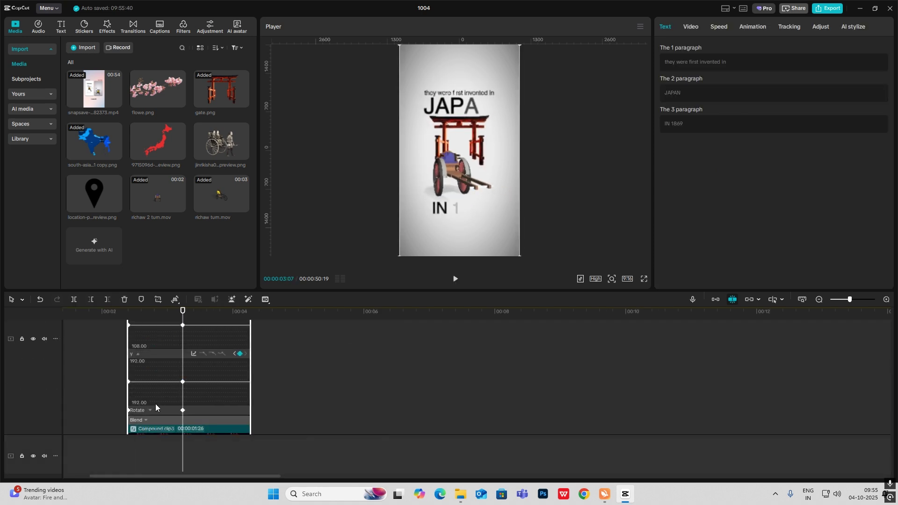
{"action": "left_click", "coordinate": [156, 410]}
{"action": "scroll", "coordinate": [158, 401], "scroll_direction": "down", "scroll_amount": 2}
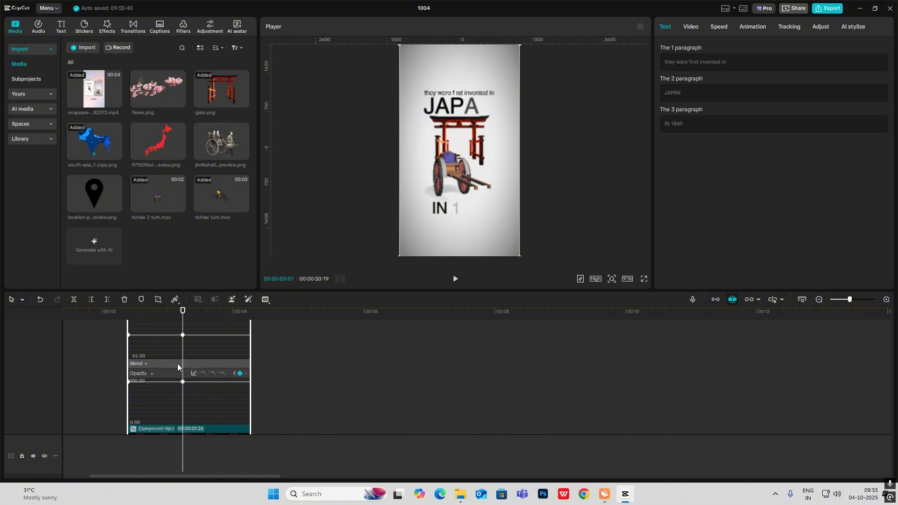
{"action": "left_click_drag", "start_coordinate": [181, 317], "coordinate": [128, 318]}
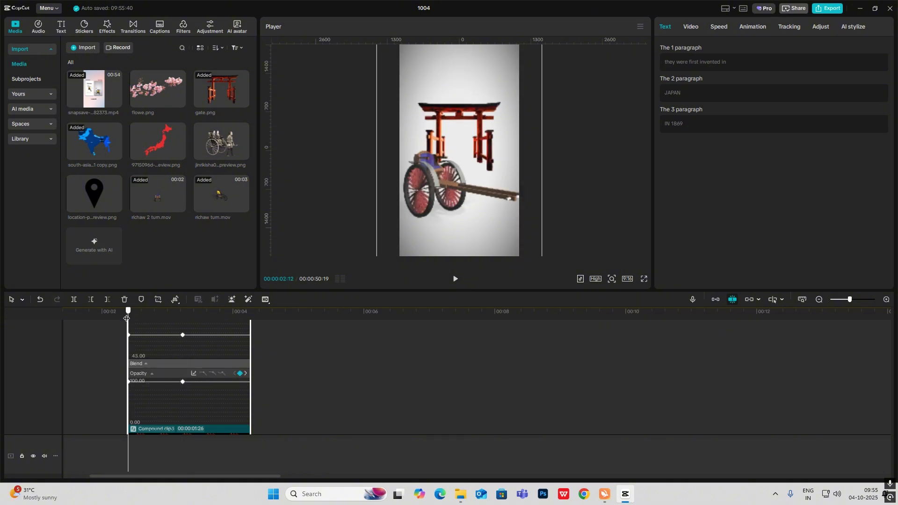
{"action": "left_click", "coordinate": [689, 28]}
{"action": "left_click_drag", "start_coordinate": [723, 239], "coordinate": [488, 226]}
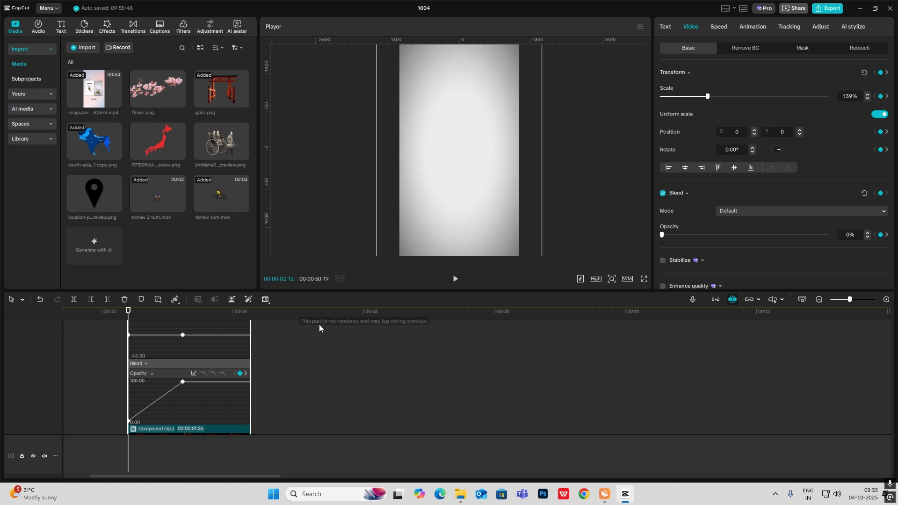
{"action": "left_click", "coordinate": [194, 374]}
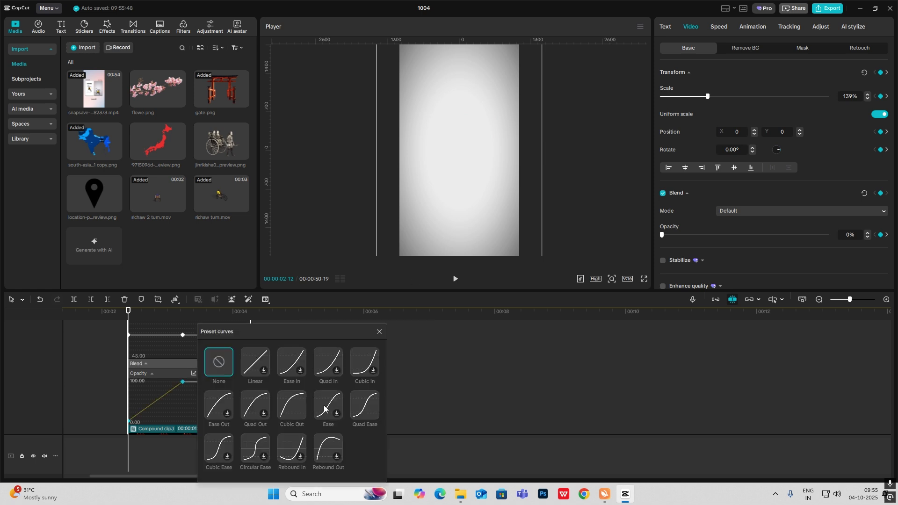
{"action": "left_click", "coordinate": [360, 412]}
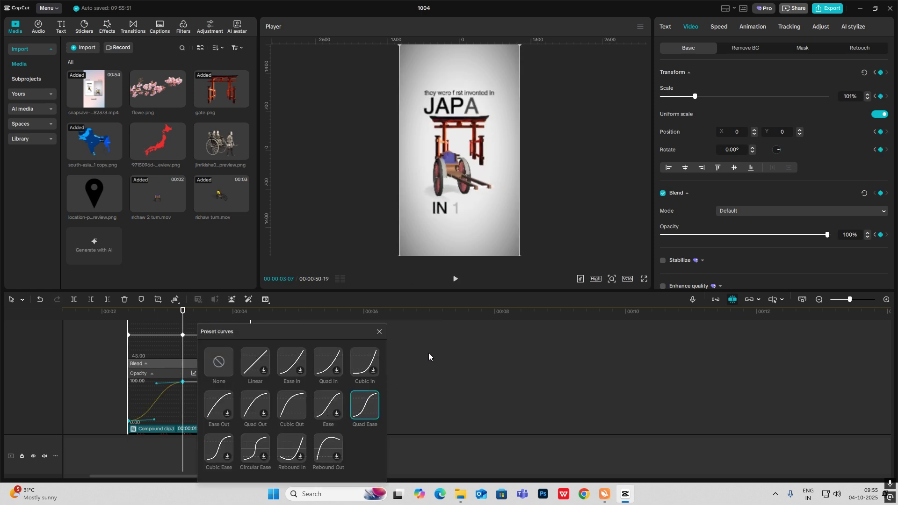
{"action": "left_click", "coordinate": [429, 353]}
Step: Move the Japan compound clip above the South Asia clip, starting at about 00:00:01:10 so they overlap, and preview the transition
{"action": "left_click_drag", "start_coordinate": [97, 312], "coordinate": [21, 331]}
{"action": "key", "text": "space"}
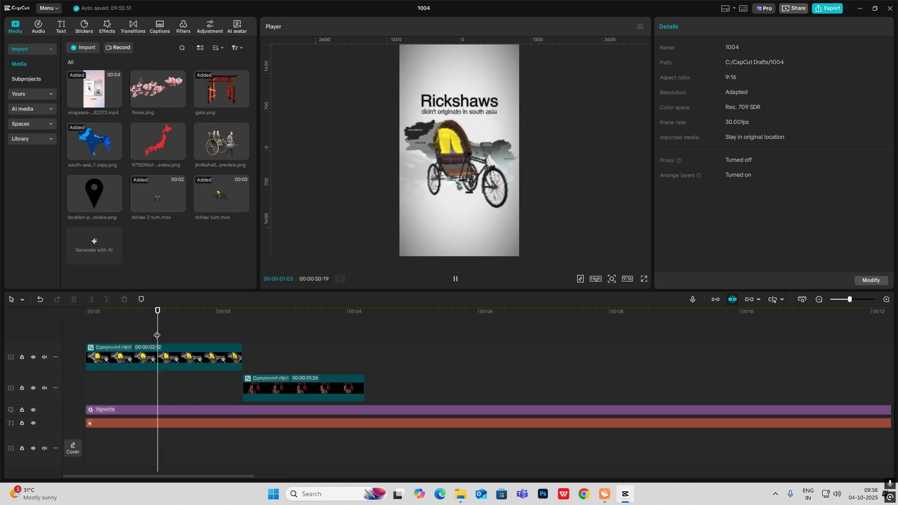
{"action": "left_click", "coordinate": [192, 328]}
{"action": "left_click", "coordinate": [193, 360]}
{"action": "left_click_drag", "start_coordinate": [190, 341], "coordinate": [167, 342]}
{"action": "left_click_drag", "start_coordinate": [273, 386], "coordinate": [215, 328]}
{"action": "left_click", "coordinate": [153, 347]}
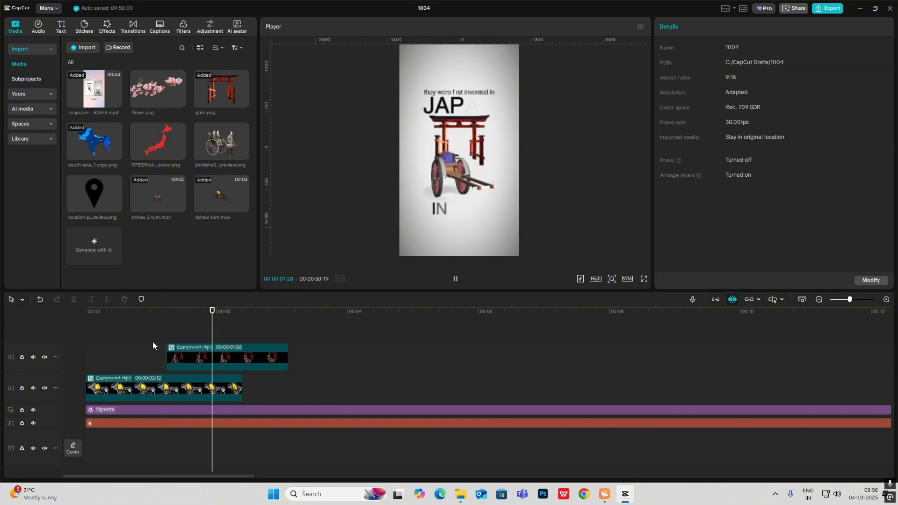
{"action": "left_click", "coordinate": [142, 342]}
{"action": "left_click_drag", "start_coordinate": [180, 361], "coordinate": [200, 358]}
{"action": "left_click", "coordinate": [159, 351]}
{"action": "key", "text": "space"}
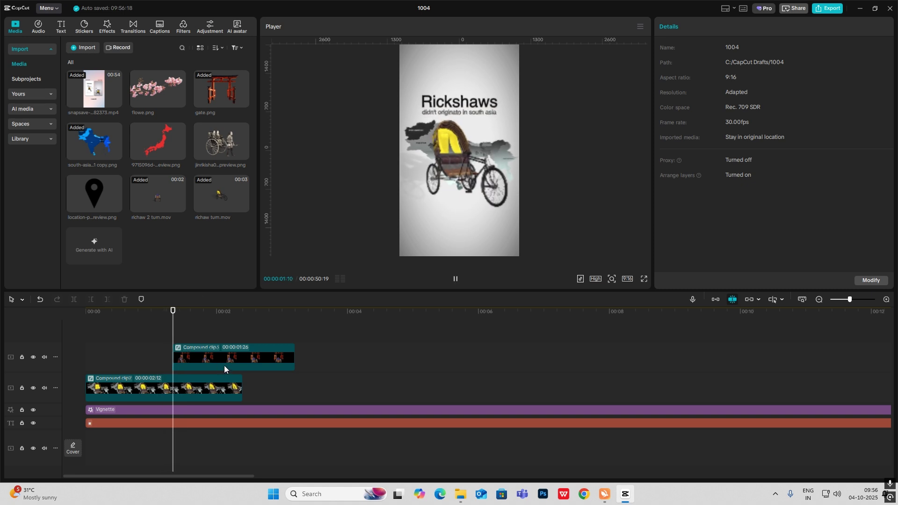
Step: Add Japan clip transform keyframes at 00:00:02:12 and 00:00:03:05, moving the clip down to Y -3132 at the second one
{"action": "left_click", "coordinate": [268, 358]}
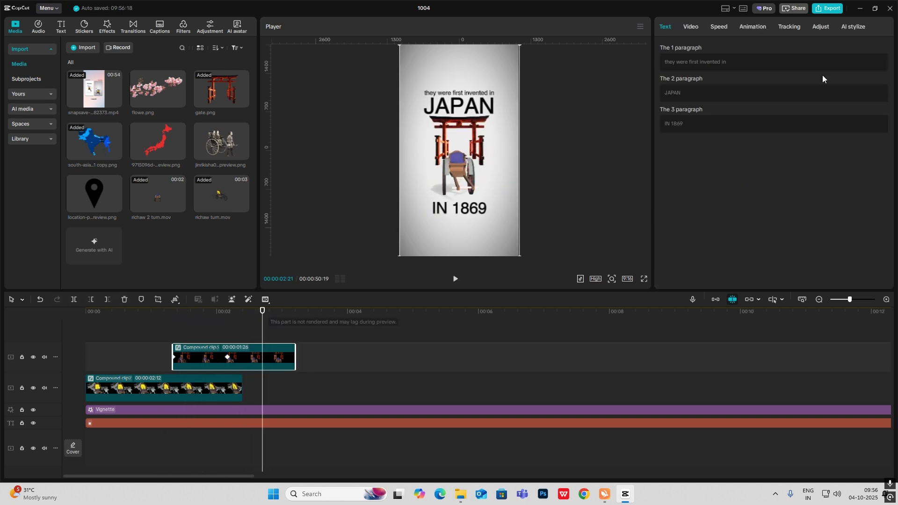
{"action": "left_click", "coordinate": [820, 300]}
{"action": "left_click", "coordinate": [820, 299]}
{"action": "left_click", "coordinate": [820, 300]}
{"action": "left_click", "coordinate": [419, 400]}
{"action": "mouse_move", "coordinate": [419, 403]}
{"action": "left_mouse_down"}
{"action": "mouse_move", "coordinate": [440, 406]}
{"action": "mouse_move", "coordinate": [427, 408]}
{"action": "left_mouse_up"}
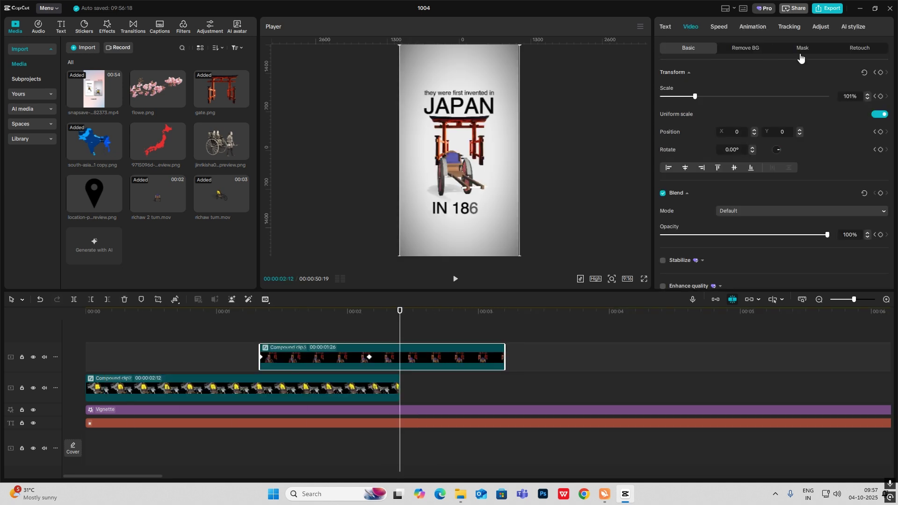
{"action": "key", "text": "space"}
{"action": "key", "text": "space"}
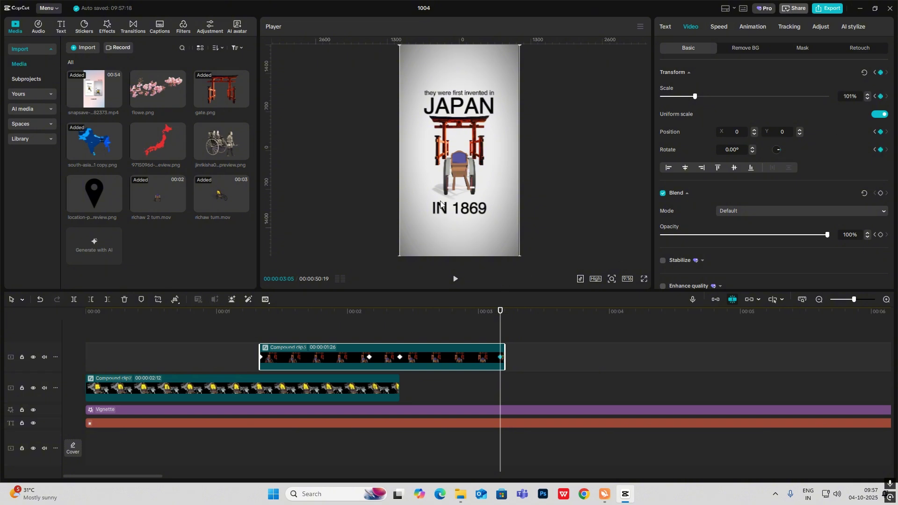
{"action": "left_click_drag", "start_coordinate": [462, 174], "coordinate": [467, 346]}
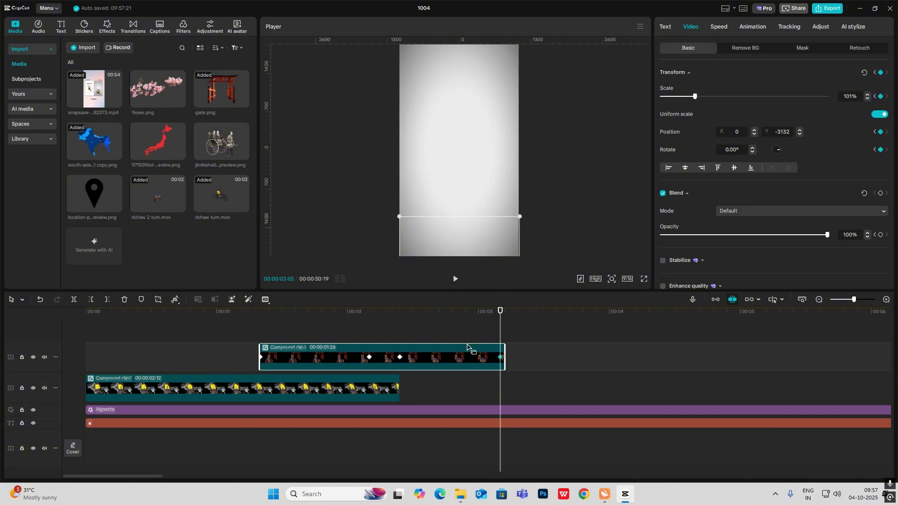
Step: Apply the Quad Ease curve to the Japan clip's downward Y-position movement and preview the exit
{"action": "key", "text": "alt+k"}
{"action": "scroll", "coordinate": [454, 375], "scroll_direction": "up", "scroll_amount": 3}
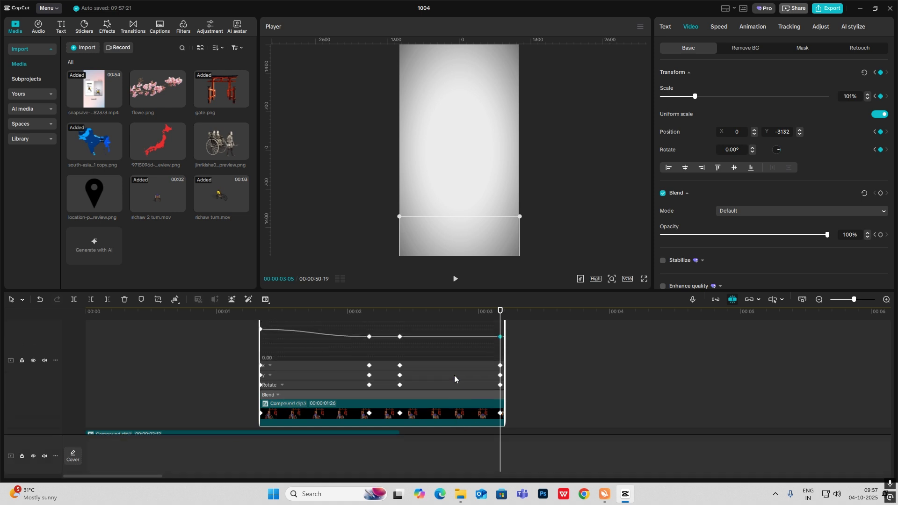
{"action": "scroll", "coordinate": [438, 402], "scroll_direction": "down", "scroll_amount": 1}
{"action": "left_click", "coordinate": [425, 391]}
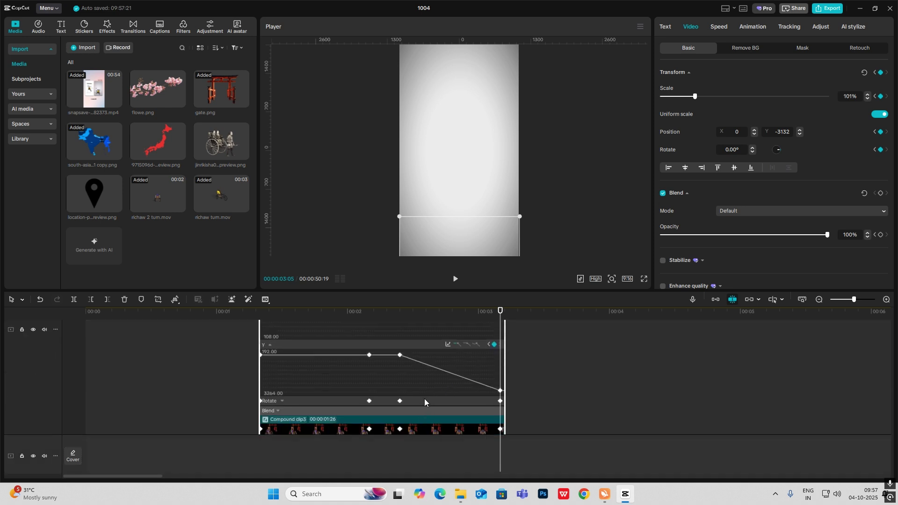
{"action": "left_click", "coordinate": [448, 344]}
{"action": "left_click", "coordinate": [618, 407]}
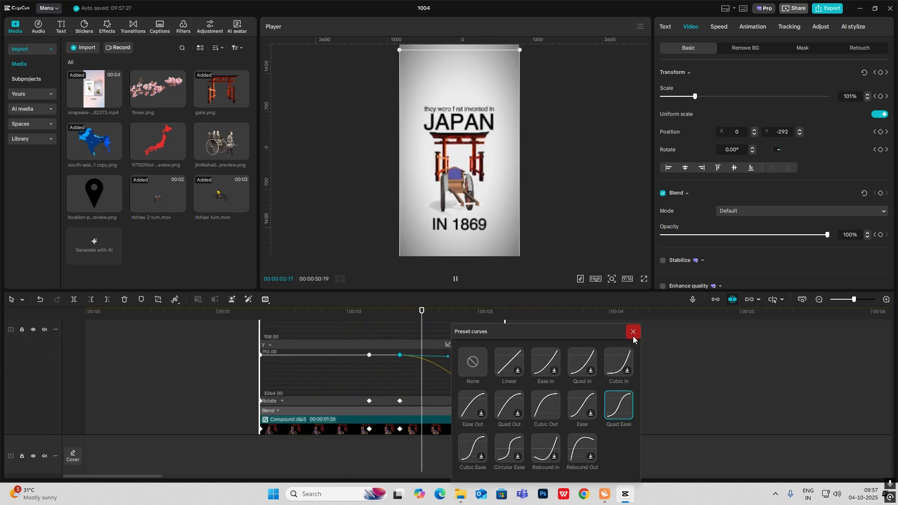
{"action": "left_click", "coordinate": [633, 333]}
{"action": "left_click", "coordinate": [421, 380]}
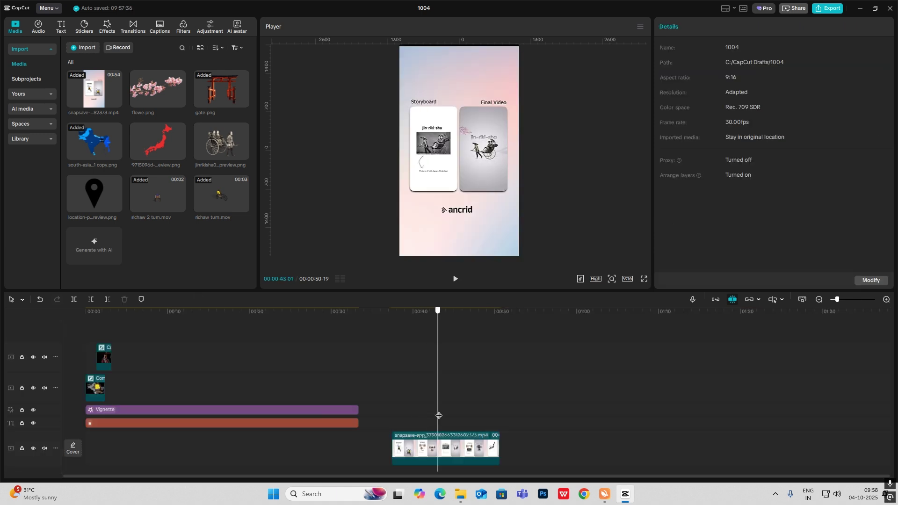
Step: Add flowe.png on a new track at X -292, Y 1144 and place the jinrikisha image directly after the Japan clip at Y -47
{"action": "left_click", "coordinate": [443, 416]}
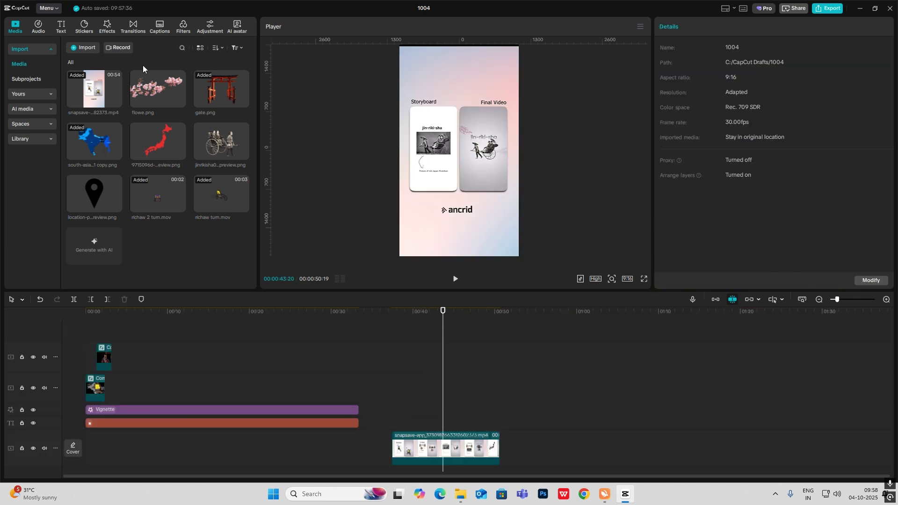
{"action": "left_click_drag", "start_coordinate": [152, 85], "coordinate": [109, 337]}
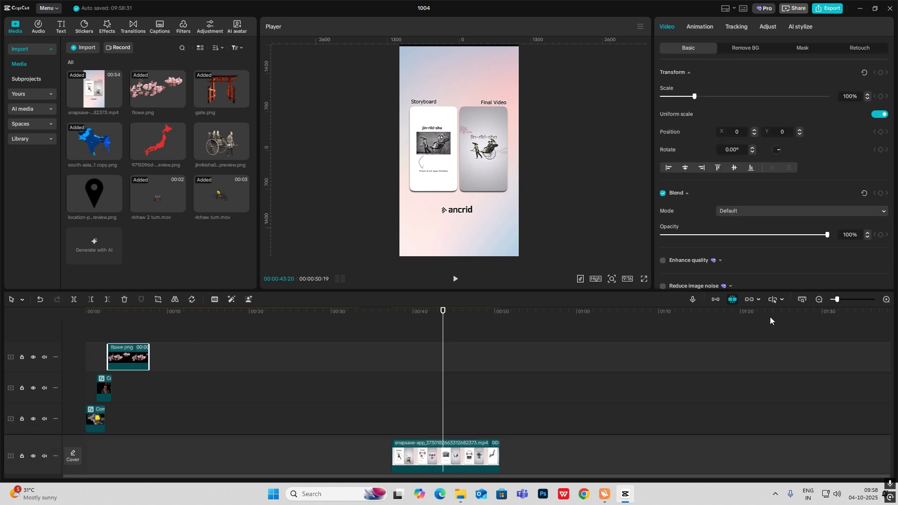
{"action": "left_click", "coordinate": [885, 303]}
{"action": "left_click_drag", "start_coordinate": [202, 407], "coordinate": [157, 351]}
{"action": "left_click_drag", "start_coordinate": [454, 135], "coordinate": [442, 73]}
{"action": "left_click_drag", "start_coordinate": [218, 142], "coordinate": [139, 389]}
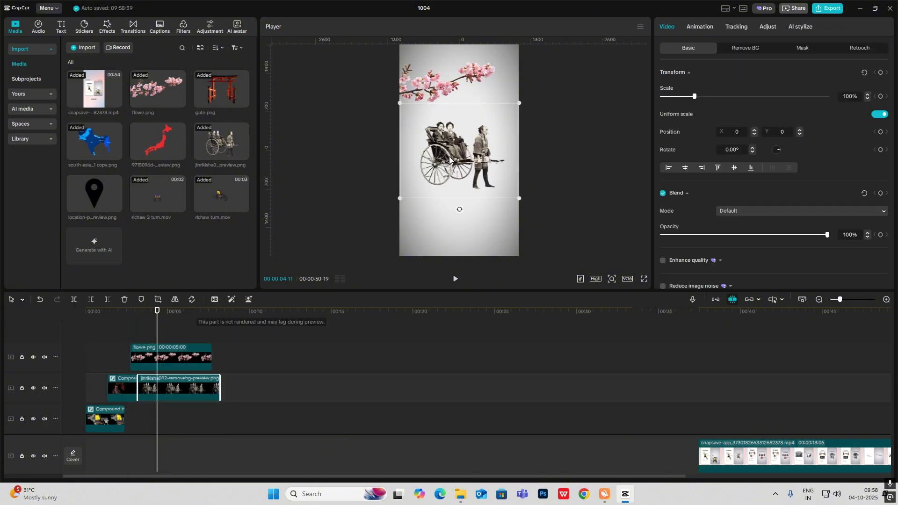
{"action": "scroll", "coordinate": [224, 374], "scroll_direction": "down", "scroll_amount": 2}
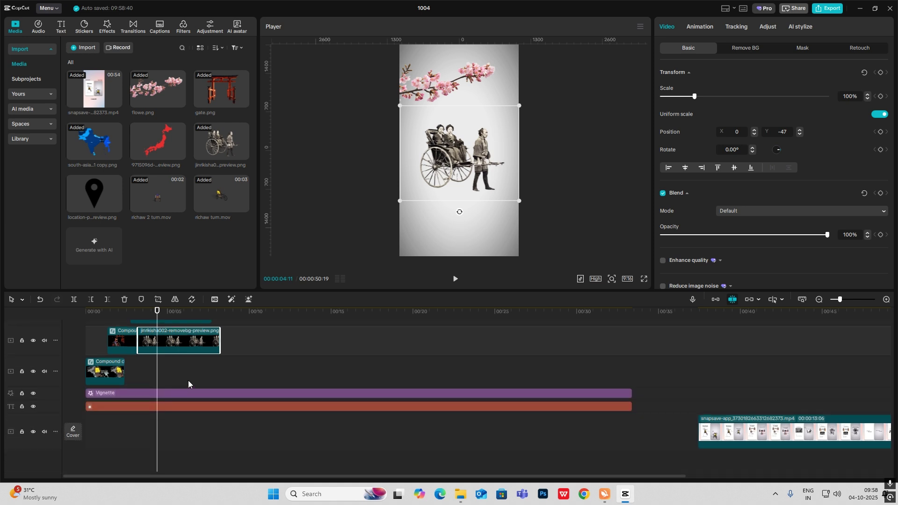
Step: Add a JIN-RIKI-SHA title over the rickshaw image and align the blossom image's start with the rickshaw image
{"action": "left_click", "coordinate": [770, 401]}
{"action": "scroll", "coordinate": [770, 401], "scroll_direction": "right", "scroll_amount": 3}
{"action": "left_click_drag", "start_coordinate": [607, 409], "coordinate": [162, 315]}
{"action": "scroll", "coordinate": [158, 326], "scroll_direction": "up", "scroll_amount": 2}
{"action": "left_click", "coordinate": [178, 352]}
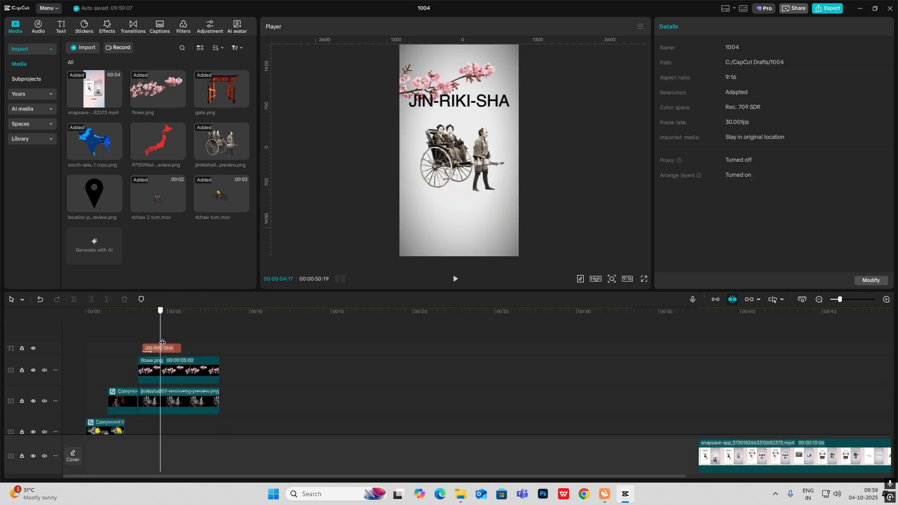
Step: Move the JIN-RIKI-SHA title's track beneath both images, start it together with them, and lower it behind the rickshaw passengers
{"action": "left_click", "coordinate": [158, 350]}
{"action": "left_click_drag", "start_coordinate": [159, 350], "coordinate": [159, 418]}
{"action": "left_click", "coordinate": [470, 107]}
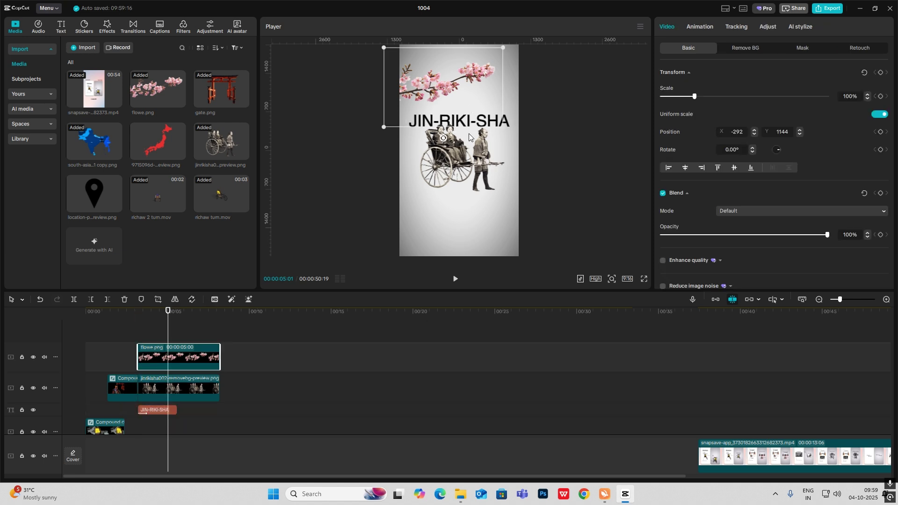
Step: Extend the JIN-RIKI-SHA title to the end of the two images and change its text to lowercase
{"action": "left_click_drag", "start_coordinate": [175, 410], "coordinate": [220, 411]}
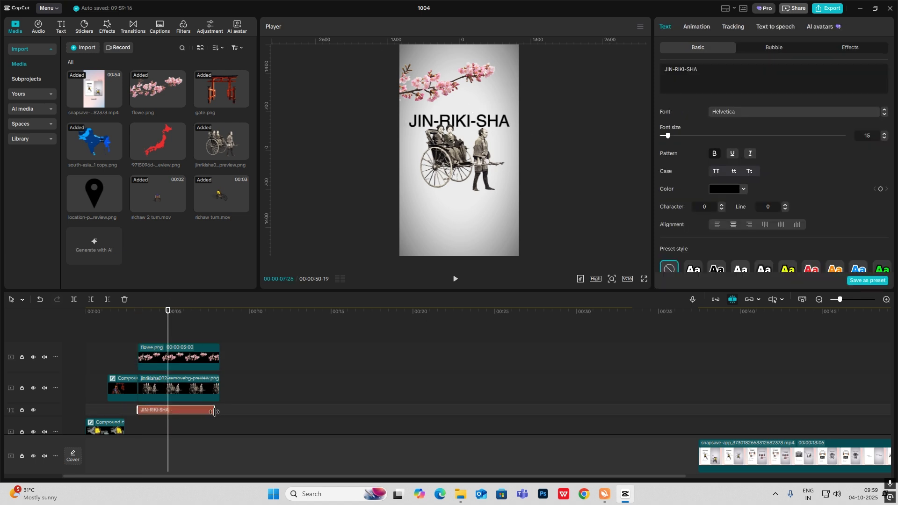
{"action": "left_click", "coordinate": [716, 171]}
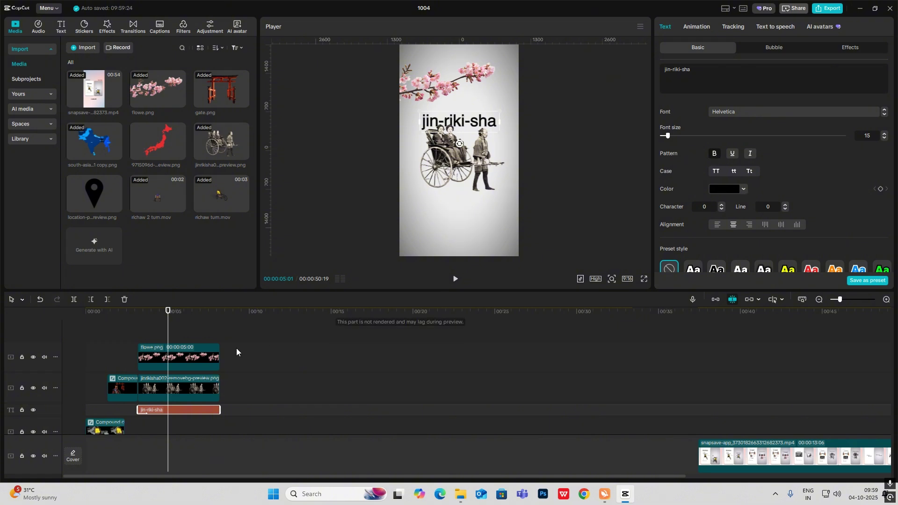
Step: Duplicate the jin-riki-sha title onto its own track and turn the upper copy into a compound clip
{"action": "left_click_drag", "start_coordinate": [163, 411], "coordinate": [166, 403], "text": "alt"}
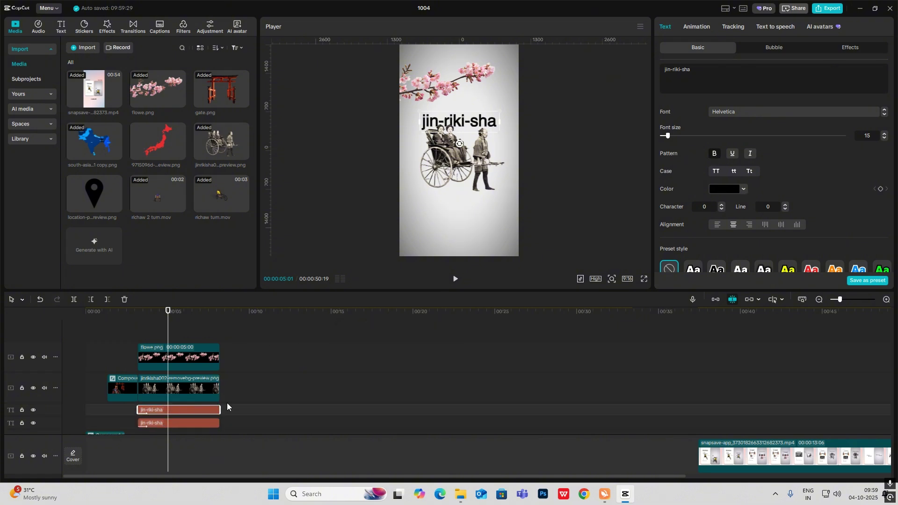
{"action": "key", "text": "alt+g"}
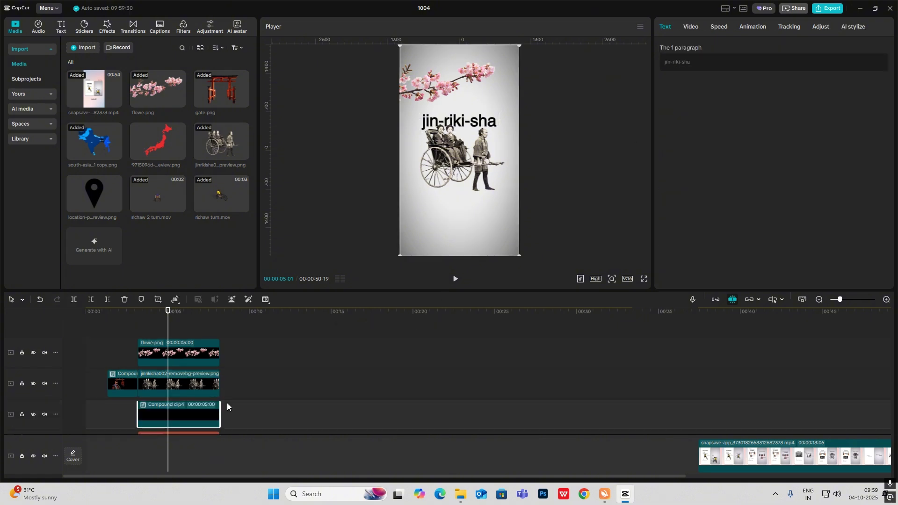
Step: Open the upper jin-riki-sha title's compound clip, recolour its text white, and return to the main timeline
{"action": "double_click", "coordinate": [175, 404]}
{"action": "left_click", "coordinate": [207, 372]}
{"action": "left_click", "coordinate": [726, 188]}
{"action": "left_click_drag", "start_coordinate": [688, 257], "coordinate": [356, 136]}
{"action": "left_click", "coordinate": [427, 300]}
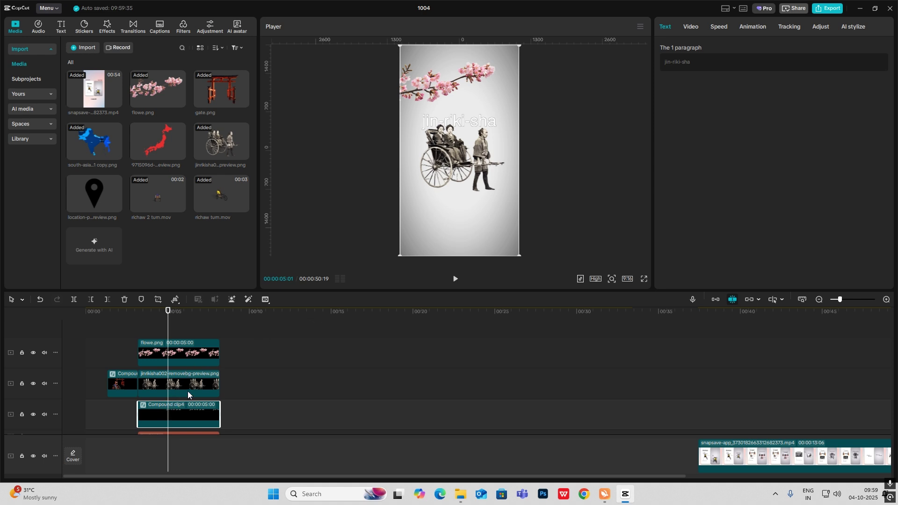
Step: Apply a Split mask rotated -180° to the white title clip and feather its edge across the jin-riki-sha lettering
{"action": "scroll", "coordinate": [187, 391], "scroll_direction": "down", "scroll_amount": 1}
{"action": "left_click", "coordinate": [695, 27]}
{"action": "left_click", "coordinate": [803, 49]}
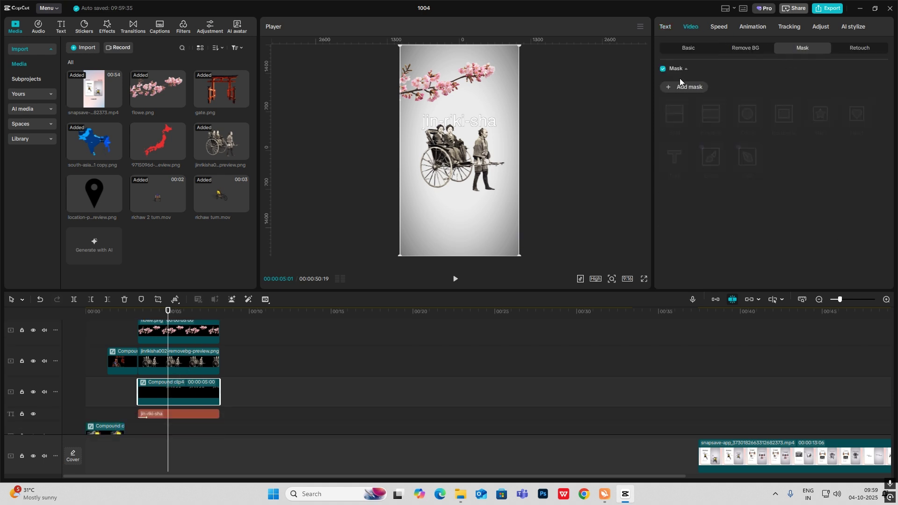
{"action": "left_click", "coordinate": [680, 84]}
{"action": "left_click", "coordinate": [675, 114]}
{"action": "left_click_drag", "start_coordinate": [468, 130], "coordinate": [469, 105]}
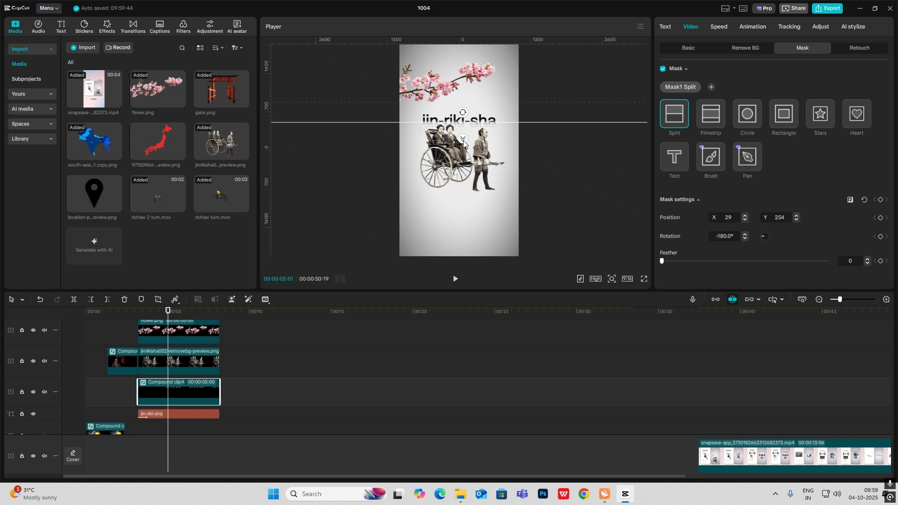
{"action": "left_click", "coordinate": [679, 49]}
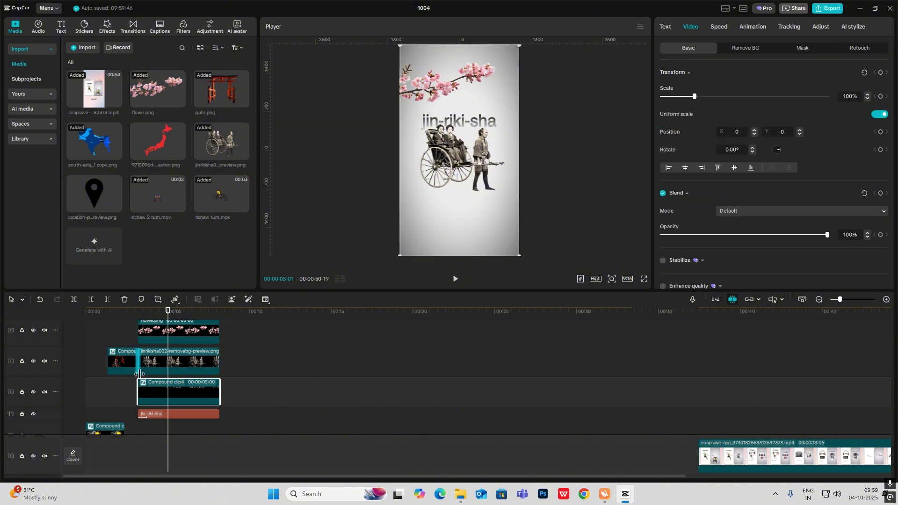
Step: Combine the blossom, rickshaw and both jin-riki-sha title layers into one compound clip
{"action": "left_click", "coordinate": [132, 335]}
{"action": "left_click_drag", "start_coordinate": [132, 335], "coordinate": [159, 400]}
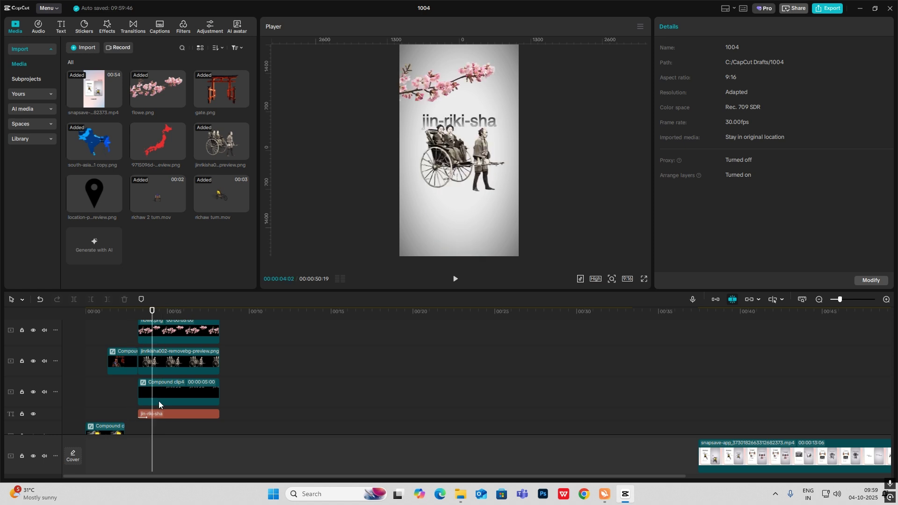
{"action": "left_click_drag", "start_coordinate": [736, 421], "coordinate": [136, 386]}
{"action": "scroll", "coordinate": [182, 374], "scroll_direction": "up", "scroll_amount": 1}
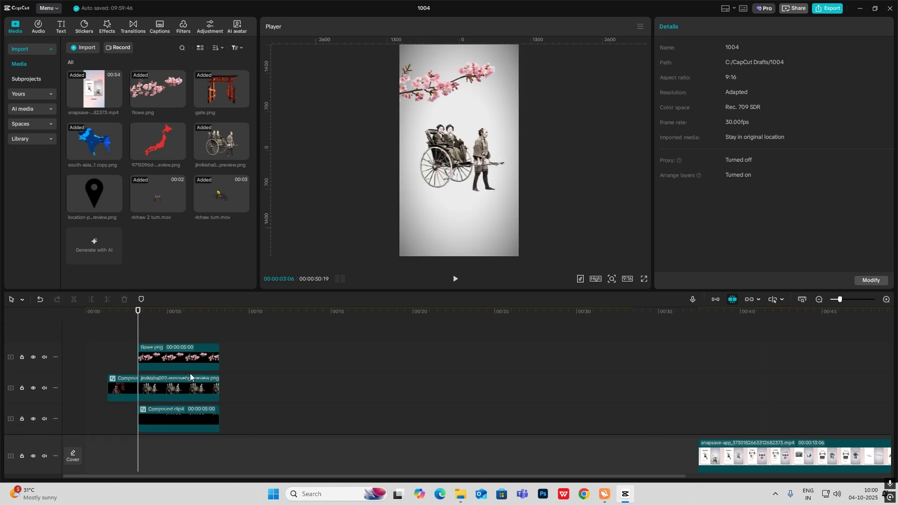
{"action": "left_click_drag", "start_coordinate": [297, 338], "coordinate": [165, 414]}
{"action": "key", "text": "alt+g"}
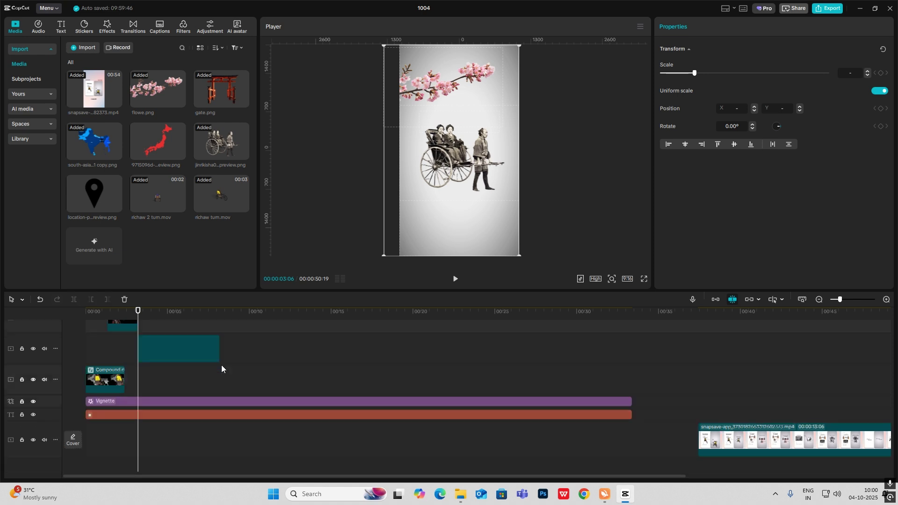
Step: Move the new jin-riki-sha compound clip to start at 00:00:02:12, in line with the Japan clip's second-to-last keyframe
{"action": "left_click", "coordinate": [124, 352]}
{"action": "mouse_move", "coordinate": [125, 351]}
{"action": "left_mouse_down"}
{"action": "mouse_move", "coordinate": [138, 352]}
{"action": "mouse_move", "coordinate": [126, 335]}
{"action": "left_mouse_up"}
{"action": "left_click", "coordinate": [162, 357]}
{"action": "scroll", "coordinate": [135, 351], "scroll_direction": "up", "scroll_amount": 2}
{"action": "left_click", "coordinate": [127, 350]}
{"action": "scroll", "coordinate": [140, 369], "scroll_direction": "up", "scroll_amount": 5}
{"action": "left_click", "coordinate": [139, 387]}
{"action": "left_click_drag", "start_coordinate": [139, 387], "coordinate": [144, 385]}
{"action": "left_click", "coordinate": [126, 351]}
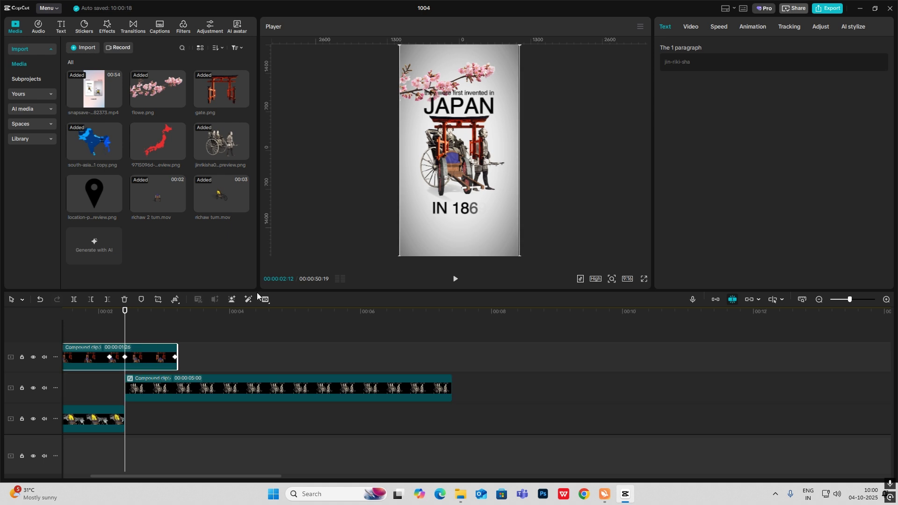
Step: Keyframe the jin-riki-sha clip's position to move from Y 2691 at 00:00:02:12 down to Y 0 at 00:00:03:05
{"action": "left_click", "coordinate": [139, 391]}
{"action": "left_click", "coordinate": [689, 28]}
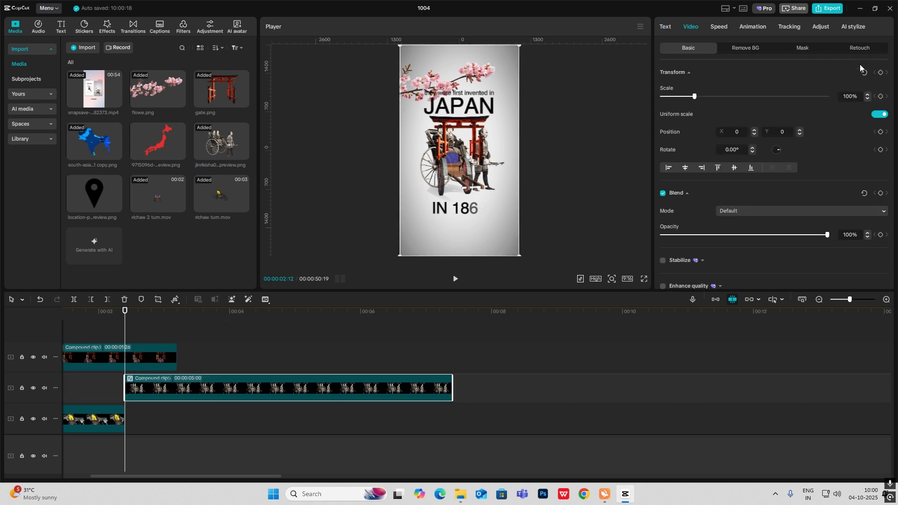
{"action": "left_click", "coordinate": [881, 73]}
{"action": "left_click", "coordinate": [124, 347]}
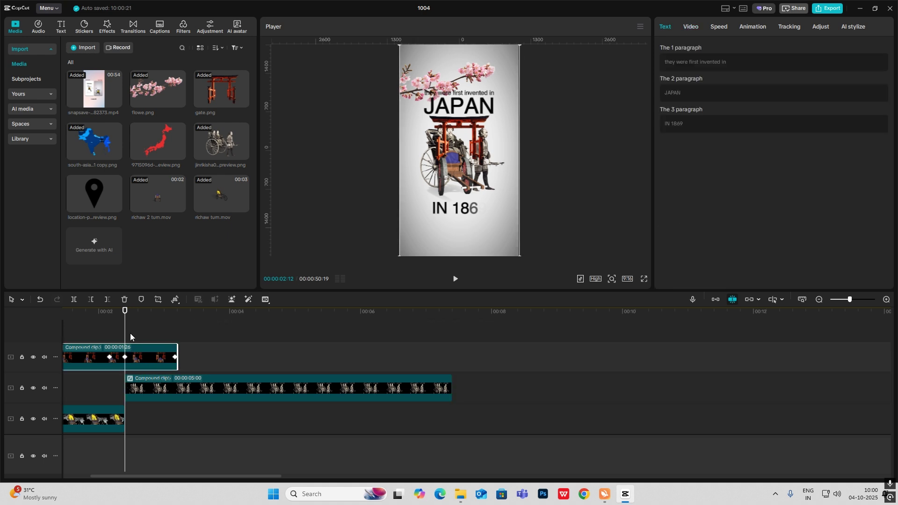
{"action": "left_click_drag", "start_coordinate": [126, 334], "coordinate": [150, 341]}
{"action": "left_click", "coordinate": [175, 345]}
{"action": "left_click", "coordinate": [178, 394]}
{"action": "left_click", "coordinate": [692, 29]}
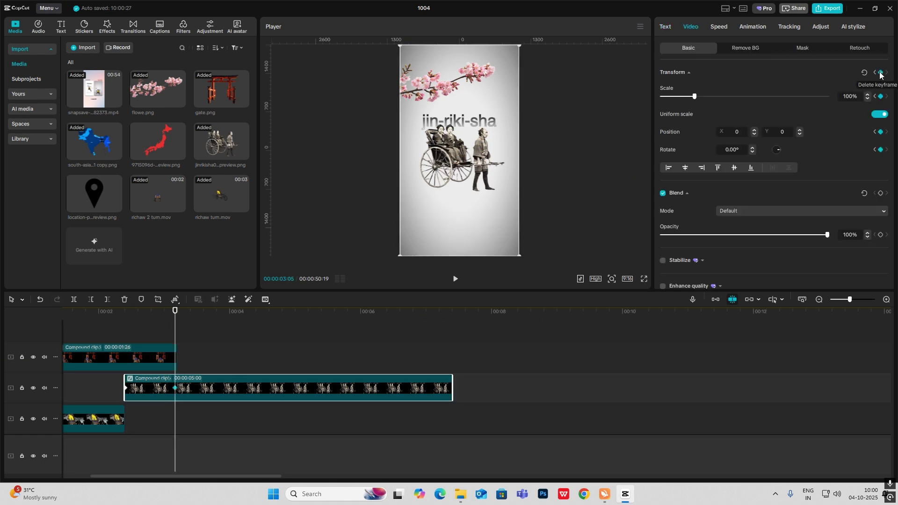
{"action": "left_click_drag", "start_coordinate": [175, 335], "coordinate": [124, 337]}
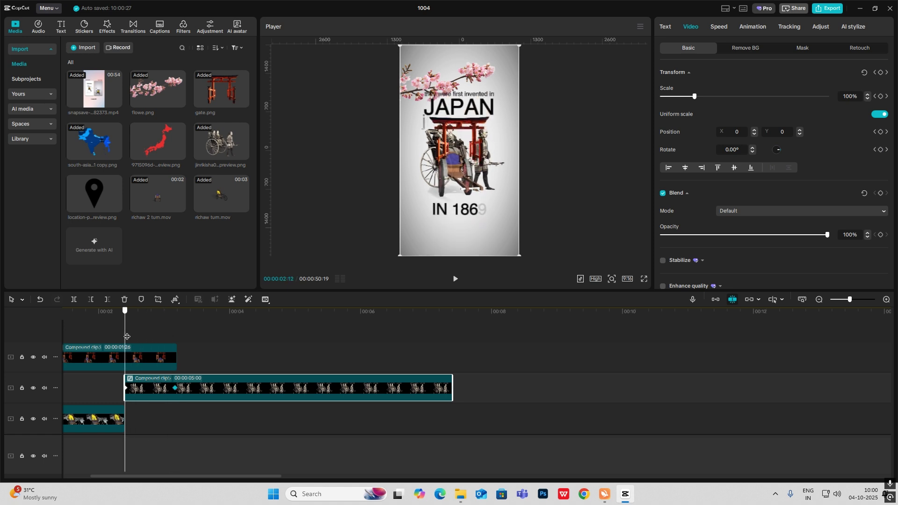
{"action": "left_click_drag", "start_coordinate": [485, 194], "coordinate": [485, 33]}
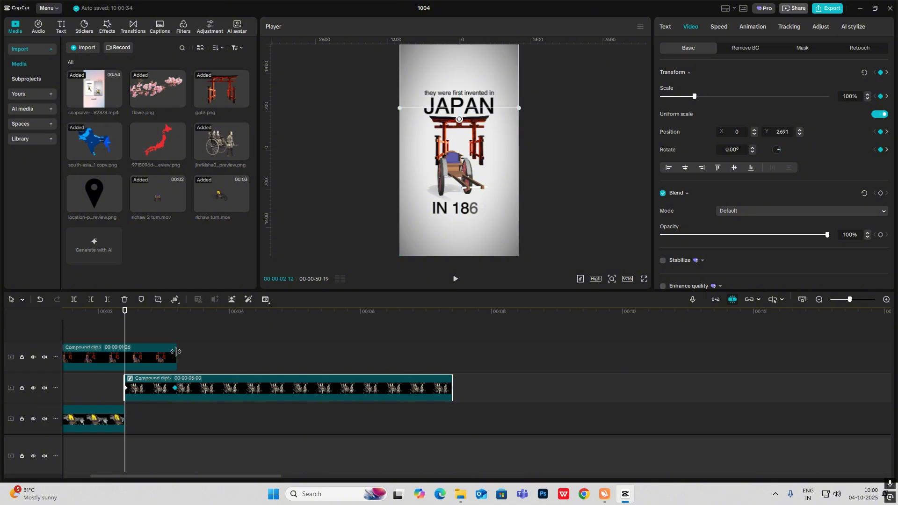
Step: Apply the Quad Ease curve to the jin-riki-sha clip's Y position movement and play back the transition
{"action": "left_click", "coordinate": [130, 378]}
{"action": "scroll", "coordinate": [158, 400], "scroll_direction": "down", "scroll_amount": 1}
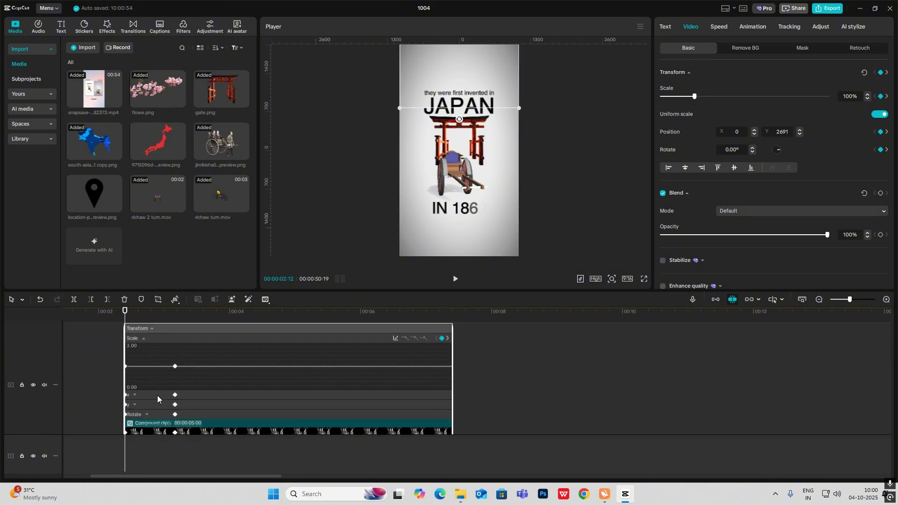
{"action": "left_click", "coordinate": [157, 395]}
{"action": "left_click", "coordinate": [149, 406]}
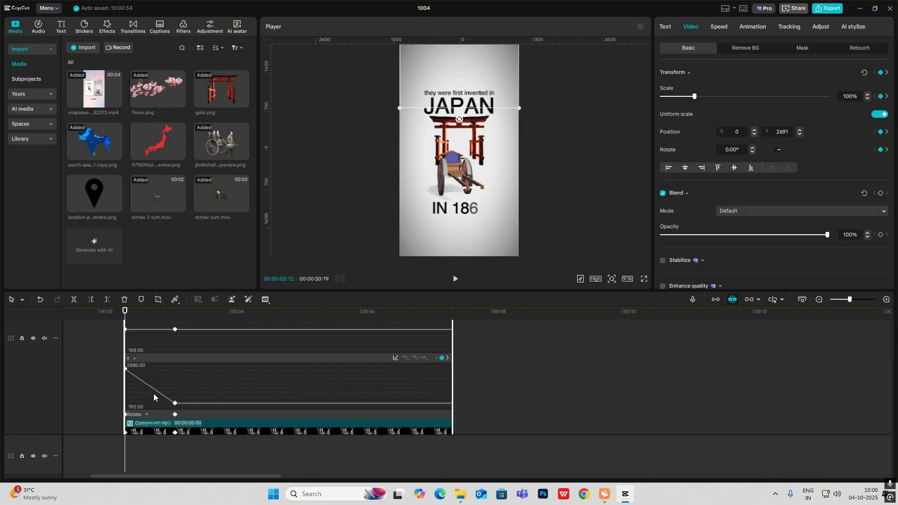
{"action": "left_click", "coordinate": [395, 358]}
{"action": "left_click", "coordinate": [570, 372]}
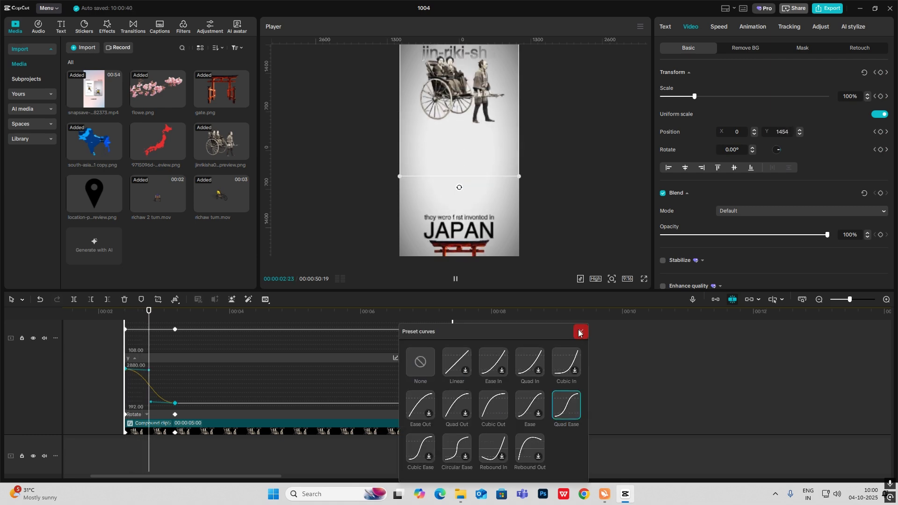
{"action": "left_click", "coordinate": [582, 332]}
{"action": "scroll", "coordinate": [159, 379], "scroll_direction": "down", "scroll_amount": 1}
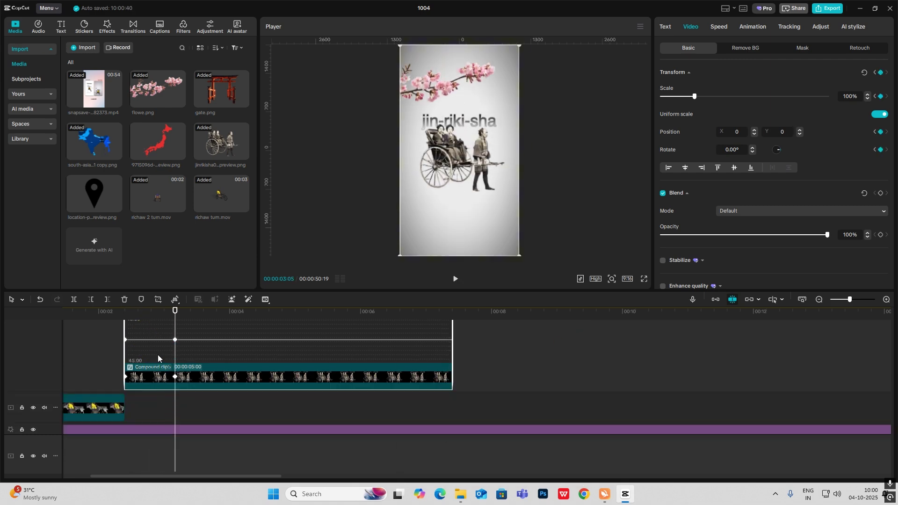
{"action": "left_click", "coordinate": [158, 356]}
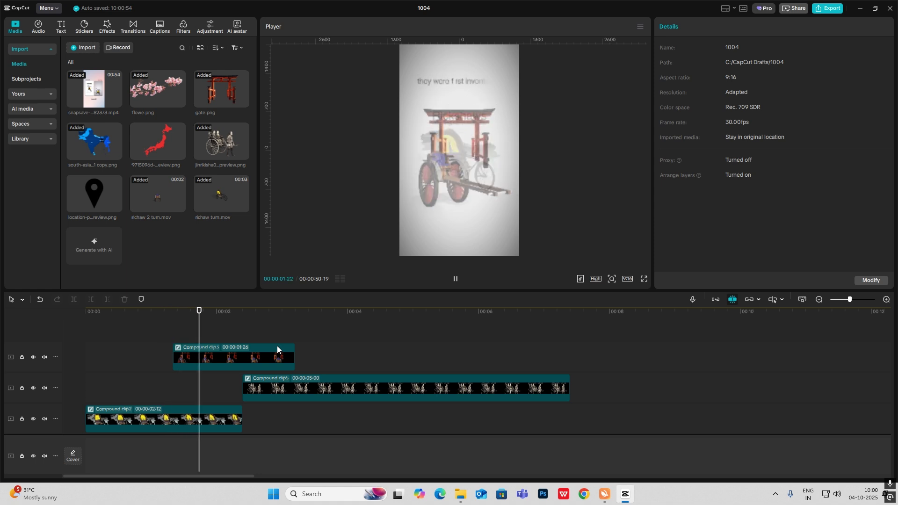
{"action": "key", "text": "space"}
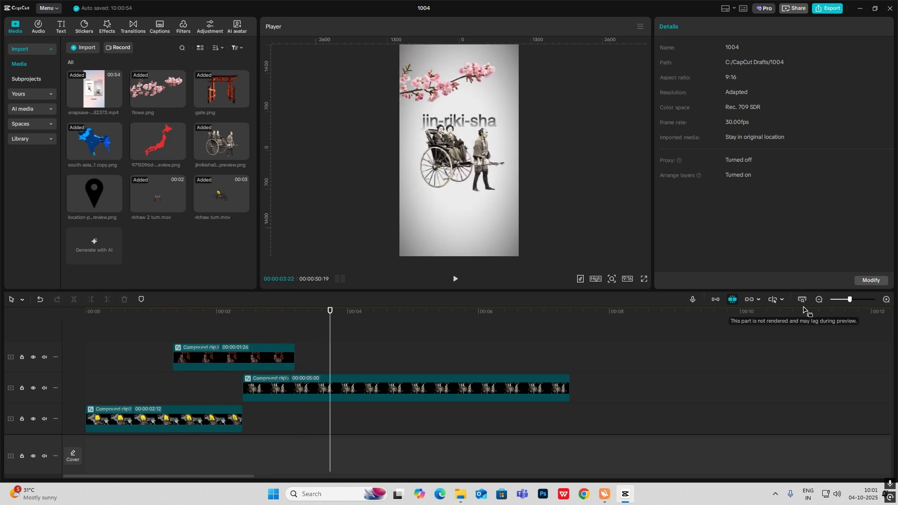
Step: Examine the reference video's man-powered vehicle and Japan map scenes in an enlarged preview
{"action": "left_click", "coordinate": [819, 299]}
{"action": "left_click_drag", "start_coordinate": [718, 422], "coordinate": [831, 453]}
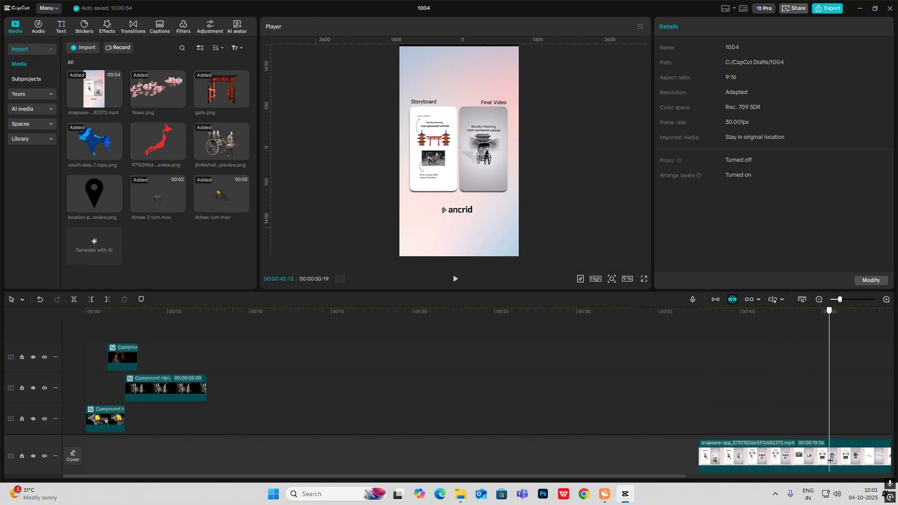
{"action": "left_click", "coordinate": [613, 279]}
{"action": "left_click_drag", "start_coordinate": [595, 294], "coordinate": [625, 294]}
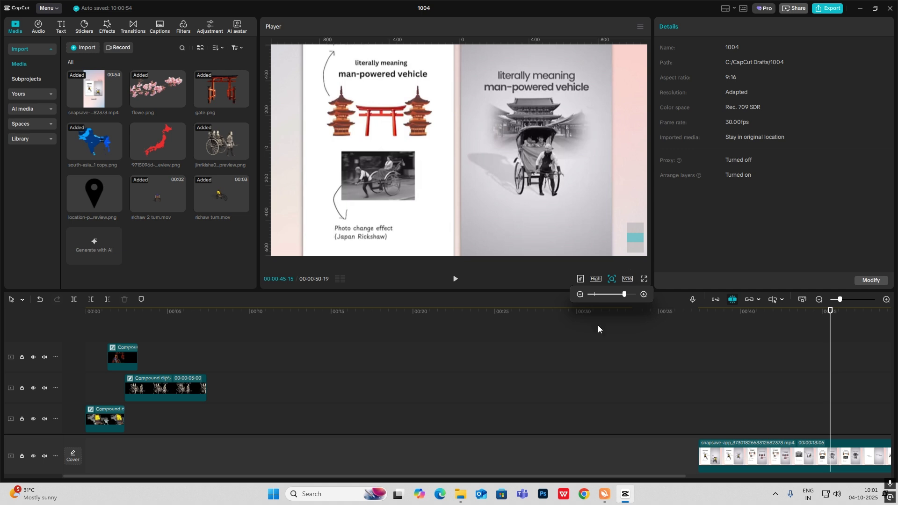
{"action": "left_click_drag", "start_coordinate": [842, 438], "coordinate": [640, 448]}
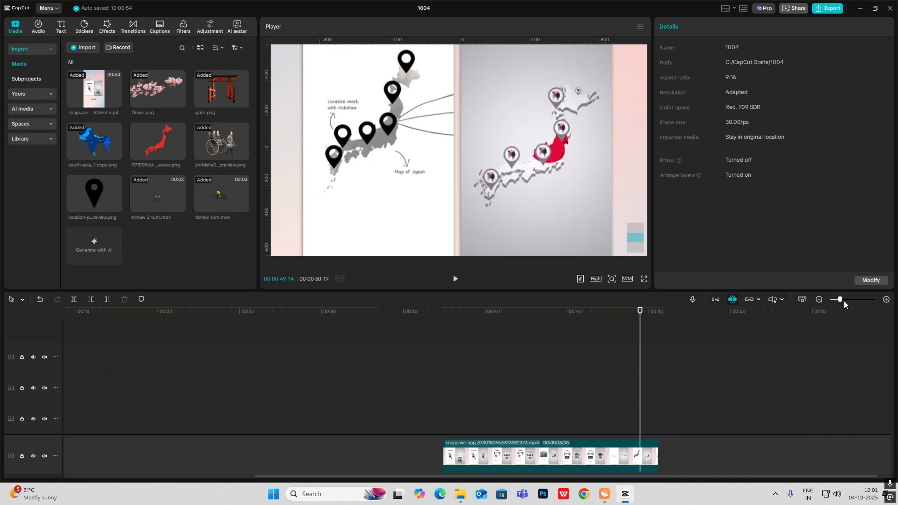
Step: Add the red Japan map image directly after the jin-riki-sha compound clip on the same track
{"action": "left_click", "coordinate": [820, 300]}
{"action": "left_click", "coordinate": [820, 300]}
{"action": "left_click", "coordinate": [165, 375]}
{"action": "left_click_drag", "start_coordinate": [165, 375], "coordinate": [113, 383]}
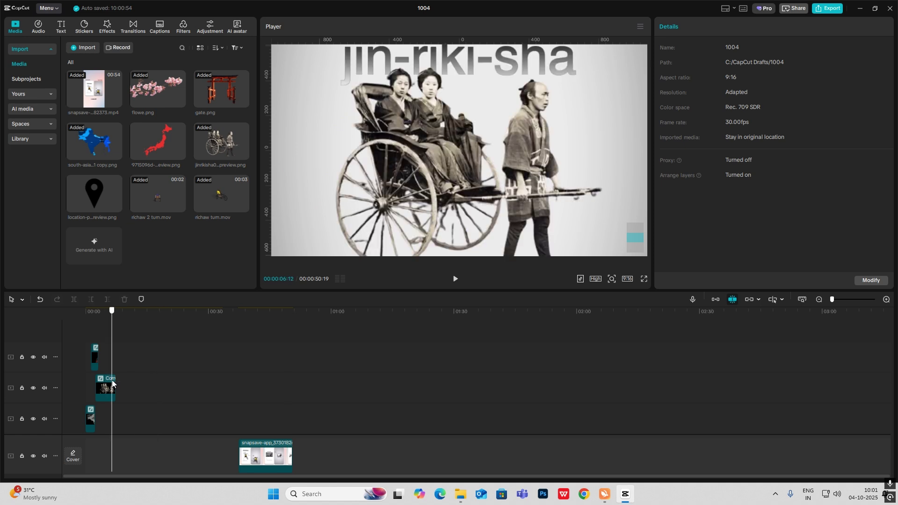
{"action": "left_click", "coordinate": [117, 386]}
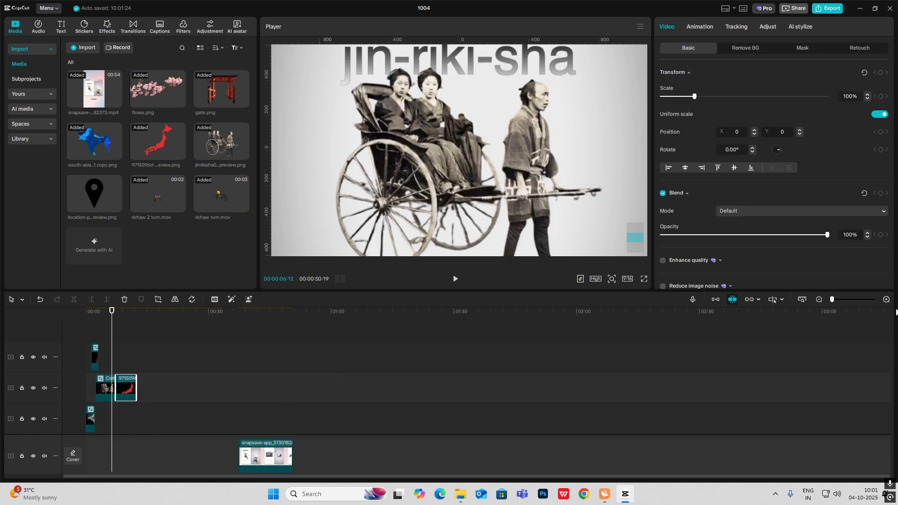
{"action": "left_click", "coordinate": [886, 299]}
{"action": "left_click", "coordinate": [180, 346]}
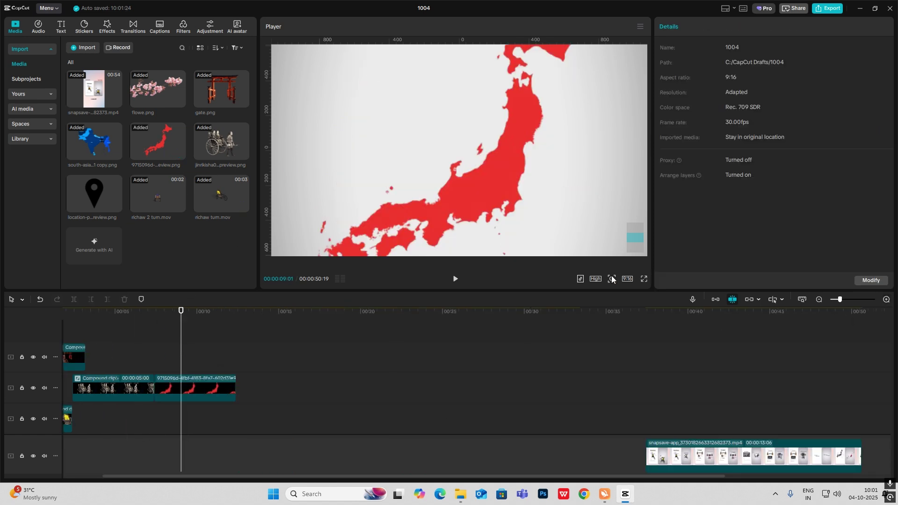
{"action": "mouse_move", "coordinate": [611, 277]}
{"action": "left_click_drag", "start_coordinate": [611, 296], "coordinate": [598, 299]}
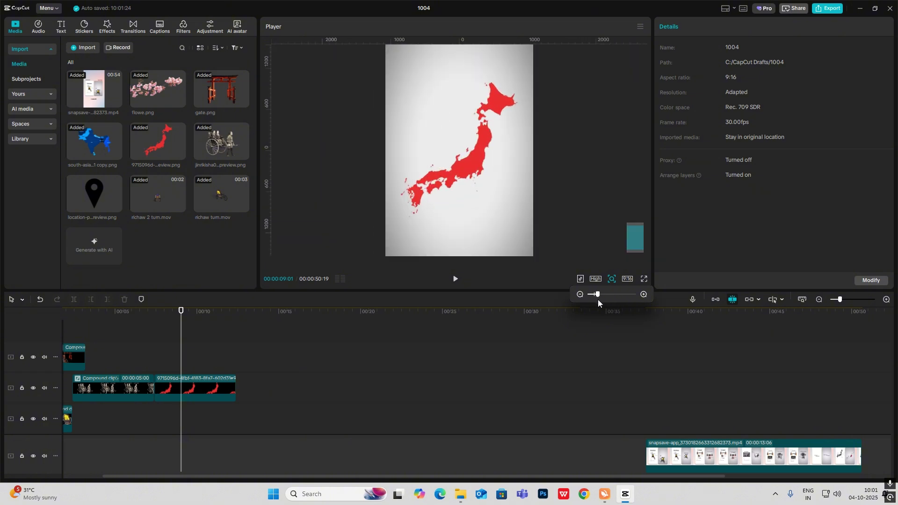
{"action": "left_click", "coordinate": [600, 176]}
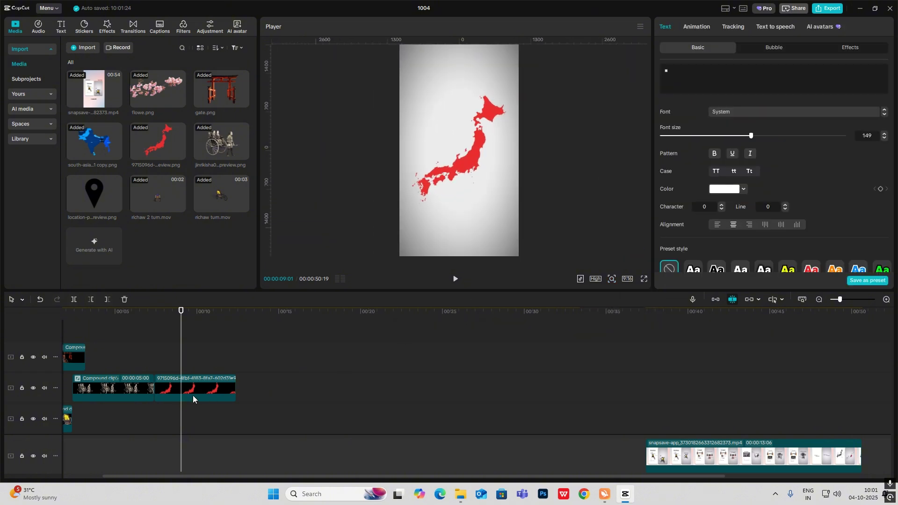
Step: Apply the Negative filter to the Japan map clip
{"action": "left_click", "coordinate": [772, 417]}
{"action": "left_click_drag", "start_coordinate": [773, 417], "coordinate": [176, 400]}
{"action": "left_click", "coordinate": [195, 376]}
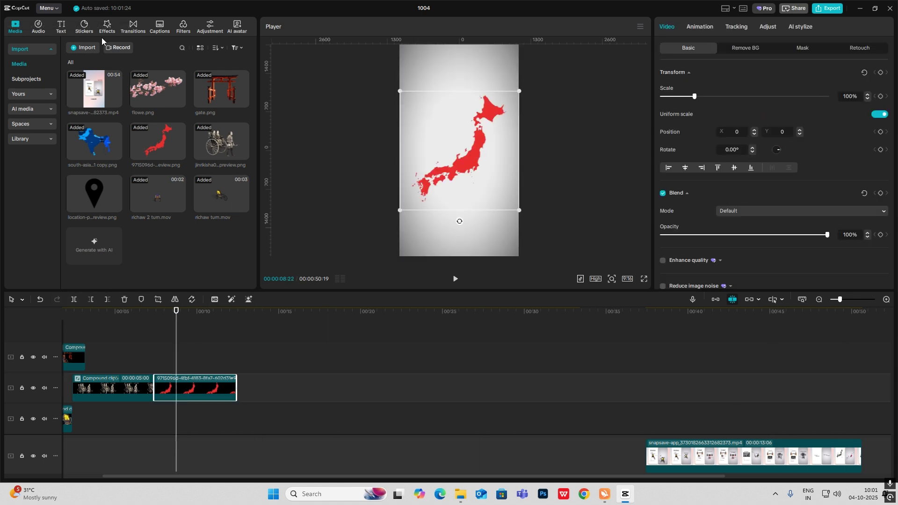
{"action": "left_click", "coordinate": [184, 29]}
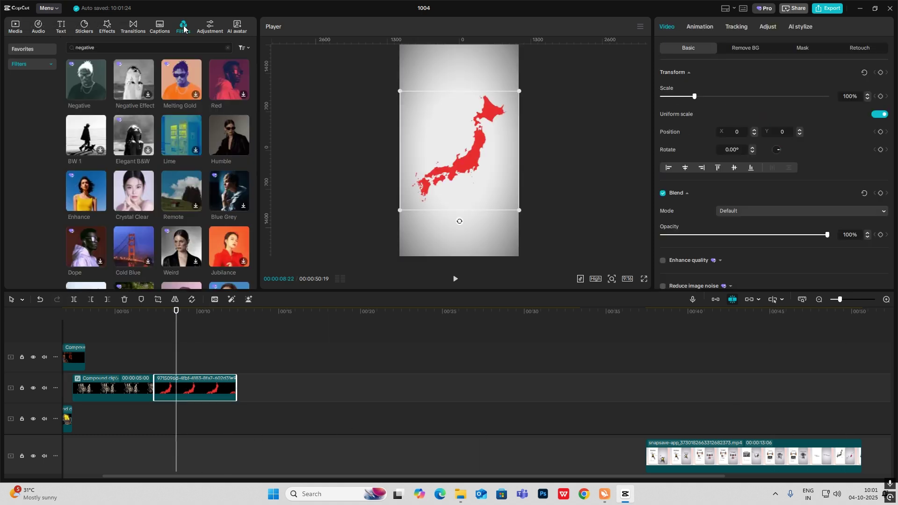
{"action": "left_click_drag", "start_coordinate": [78, 79], "coordinate": [197, 389]}
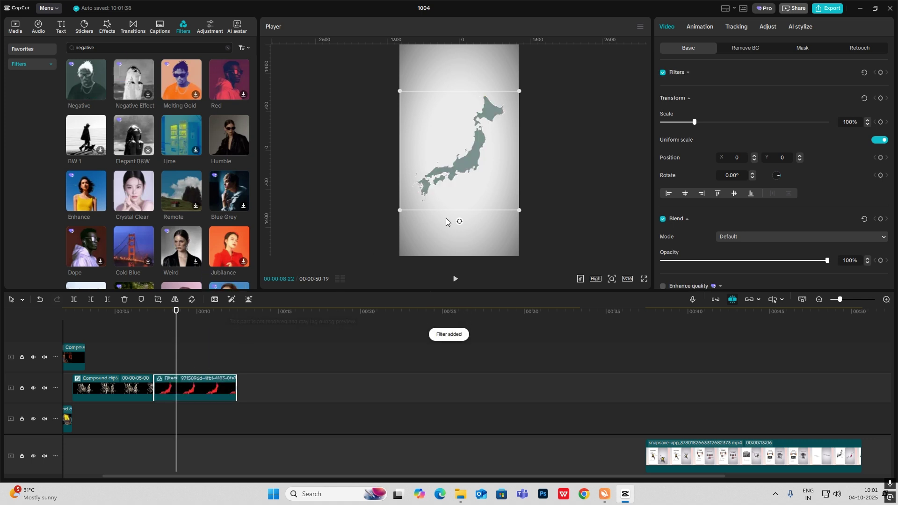
Step: Set the Japan map's Whites and Blacks to -50 and duplicate the clip onto the track above
{"action": "left_click", "coordinate": [767, 27]}
{"action": "scroll", "coordinate": [748, 178], "scroll_direction": "down", "scroll_amount": 10}
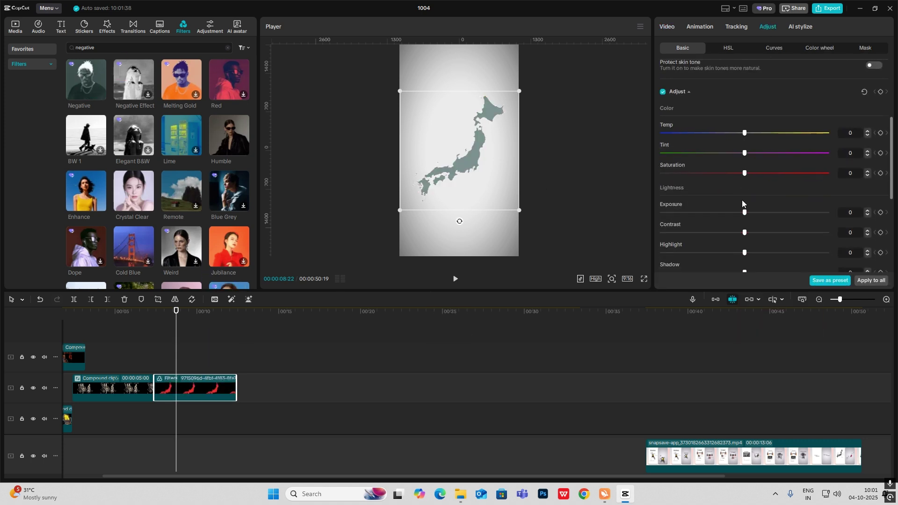
{"action": "left_click_drag", "start_coordinate": [744, 168], "coordinate": [325, 171]}
{"action": "mouse_move", "coordinate": [744, 189]}
{"action": "left_mouse_down"}
{"action": "mouse_move", "coordinate": [833, 190]}
{"action": "mouse_move", "coordinate": [422, 197]}
{"action": "left_mouse_up"}
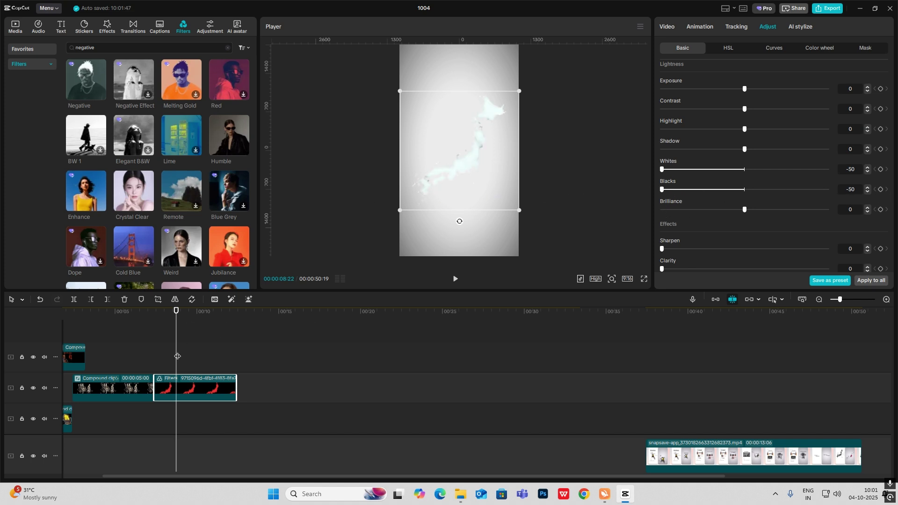
{"action": "left_click_drag", "start_coordinate": [194, 393], "coordinate": [194, 375]}
{"action": "scroll", "coordinate": [189, 398], "scroll_direction": "down", "scroll_amount": 2}
Step: Turn the lower copy of the Japan map black by lowering its Luma, Red and Green curves to the minimum
{"action": "left_click", "coordinate": [187, 374]}
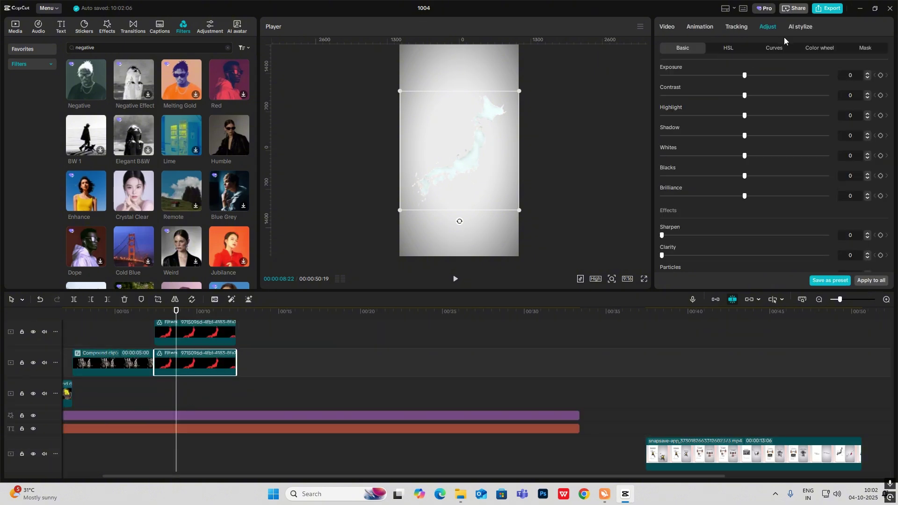
{"action": "left_click", "coordinate": [771, 49]}
{"action": "left_click_drag", "start_coordinate": [887, 93], "coordinate": [413, 323]}
{"action": "scroll", "coordinate": [876, 207], "scroll_direction": "down", "scroll_amount": 1}
{"action": "left_click_drag", "start_coordinate": [885, 218], "coordinate": [655, 322]}
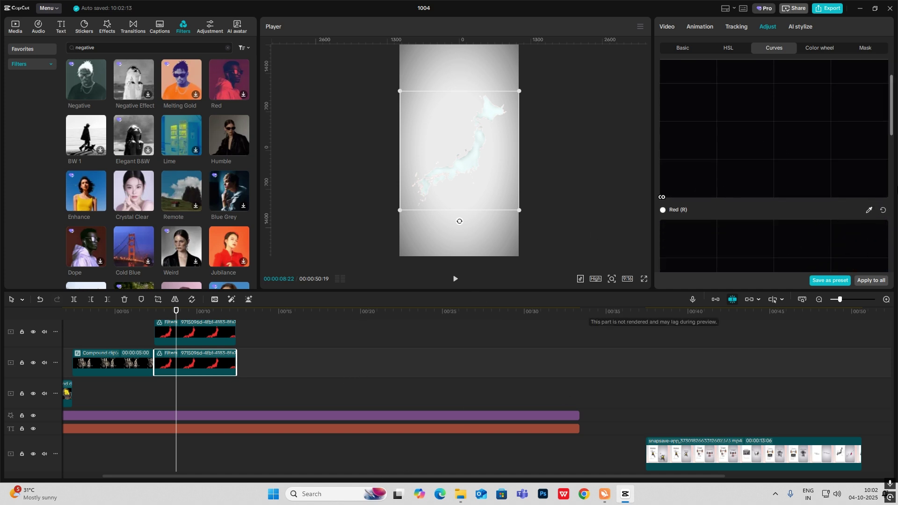
{"action": "scroll", "coordinate": [875, 240], "scroll_direction": "down", "scroll_amount": 1}
{"action": "left_click_drag", "start_coordinate": [886, 210], "coordinate": [736, 177]}
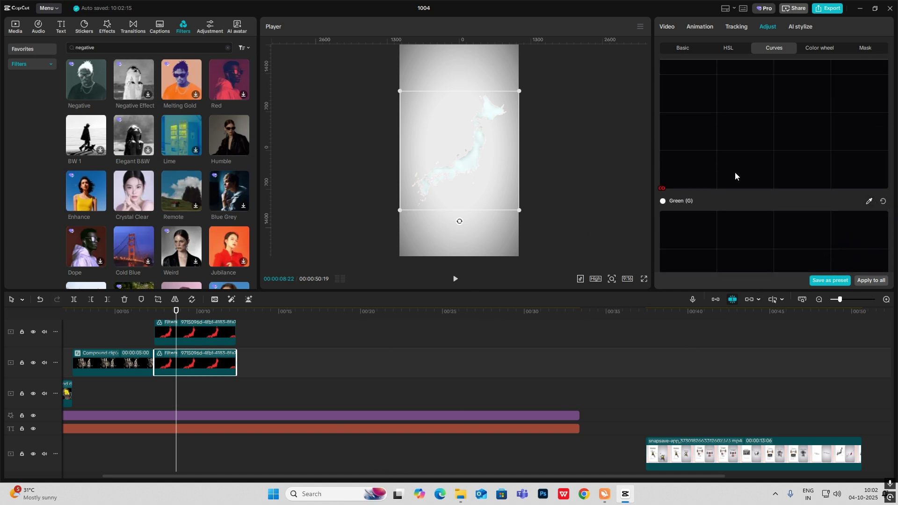
{"action": "scroll", "coordinate": [816, 198], "scroll_direction": "down", "scroll_amount": 1}
Step: Remove the Negative filter from the lower Japan map copy and offset it to about X 28, Y -51 as a shadow
{"action": "left_click_drag", "start_coordinate": [439, 175], "coordinate": [452, 217]}
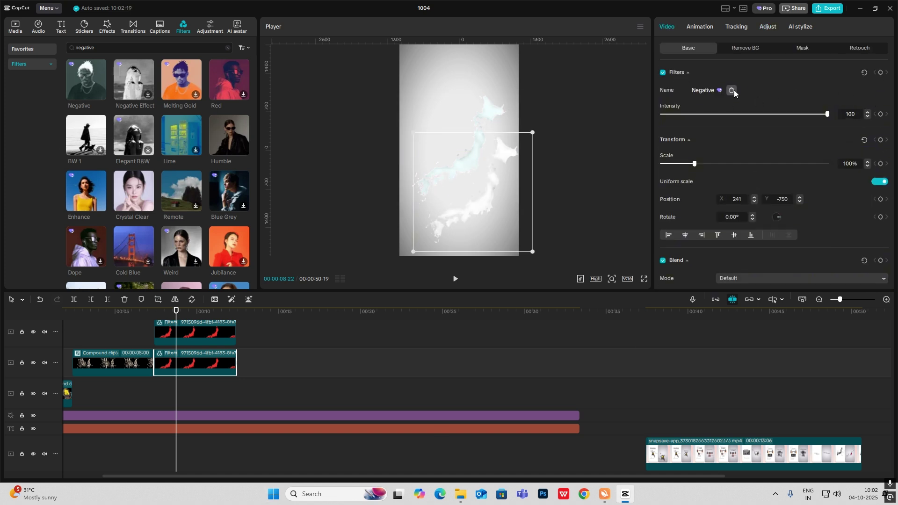
{"action": "left_click", "coordinate": [733, 90]}
{"action": "left_click_drag", "start_coordinate": [478, 207], "coordinate": [467, 170]}
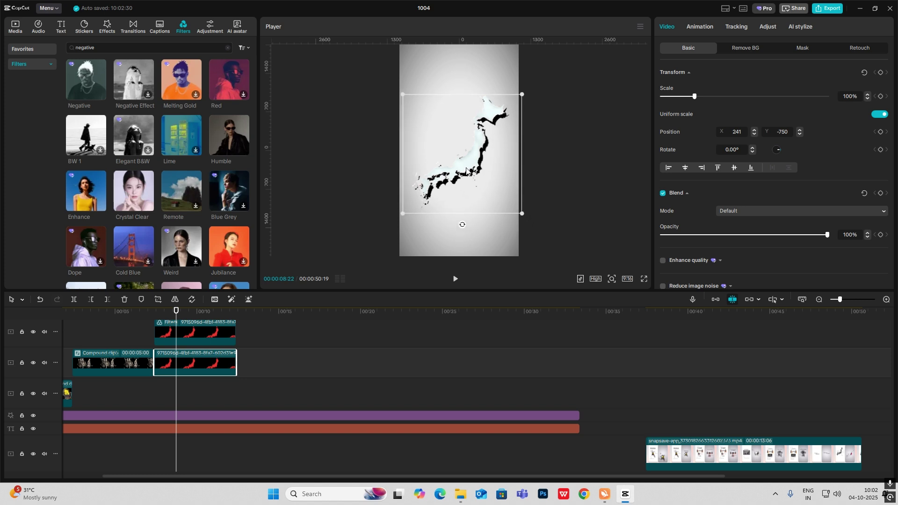
{"action": "left_click", "coordinate": [612, 279]}
{"action": "left_click", "coordinate": [599, 292]}
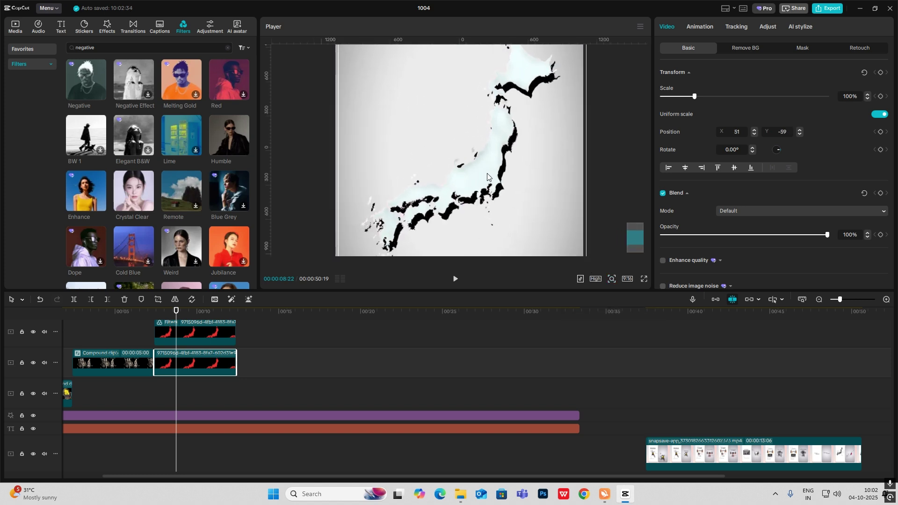
{"action": "left_click_drag", "start_coordinate": [610, 294], "coordinate": [628, 295]}
{"action": "left_click_drag", "start_coordinate": [507, 184], "coordinate": [506, 184]}
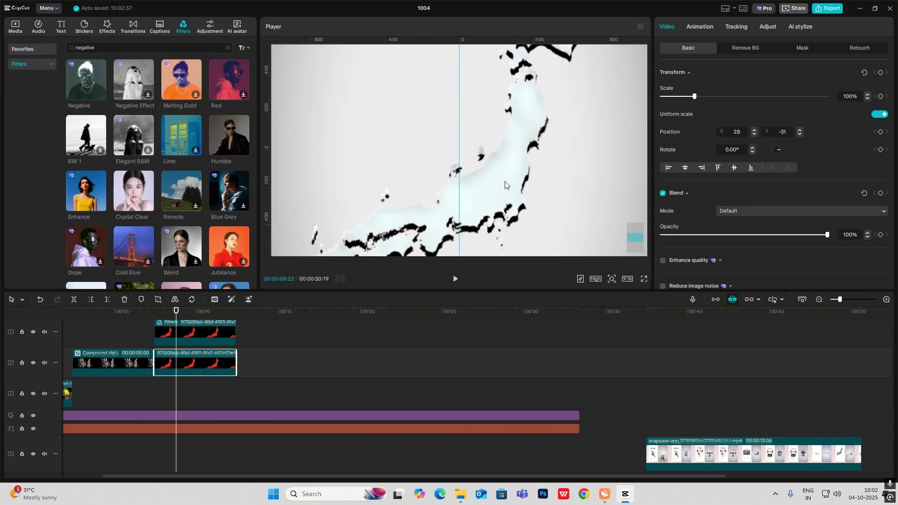
{"action": "left_click", "coordinate": [507, 183]}
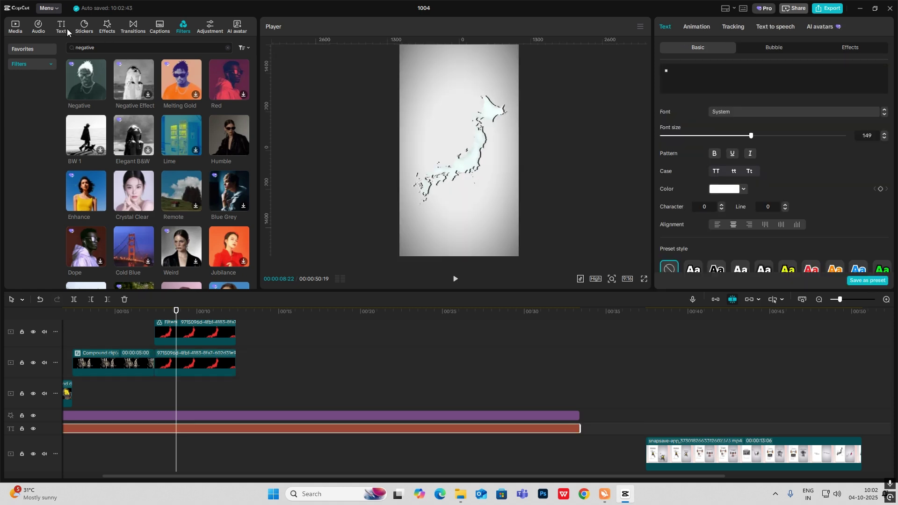
Step: Find the Blur video effect, apply it to the black lower Japan map copy and adjust the blur amount
{"action": "left_click", "coordinate": [109, 29]}
{"action": "type", "text": "BLUR"}
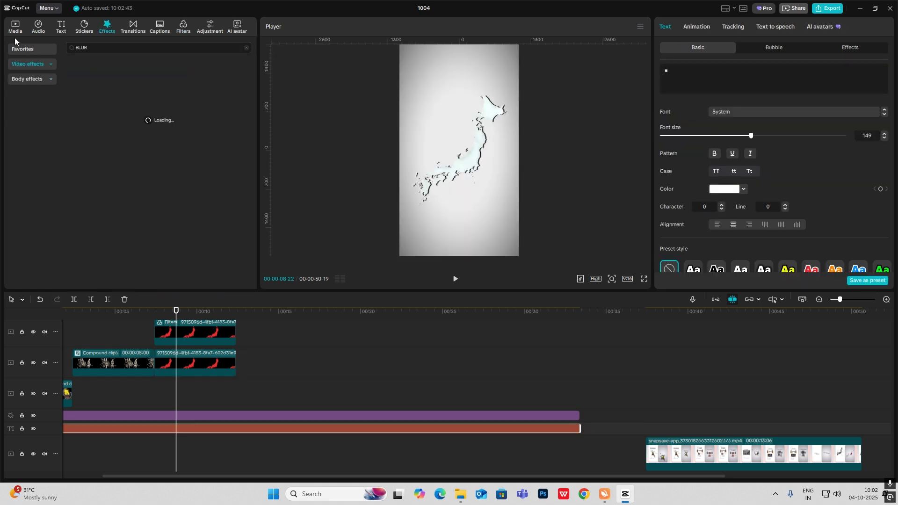
{"action": "left_click_drag", "start_coordinate": [87, 92], "coordinate": [190, 365]}
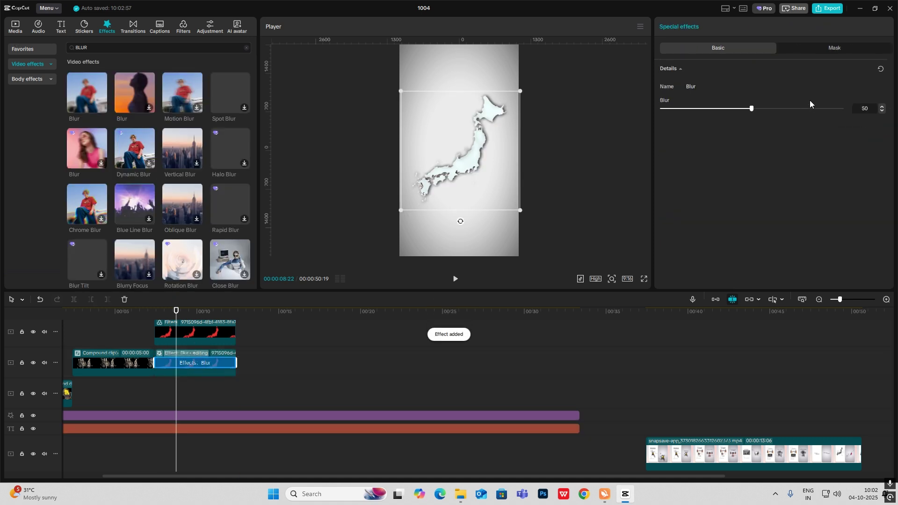
{"action": "left_click_drag", "start_coordinate": [746, 108], "coordinate": [729, 117]}
{"action": "left_click", "coordinate": [510, 85]}
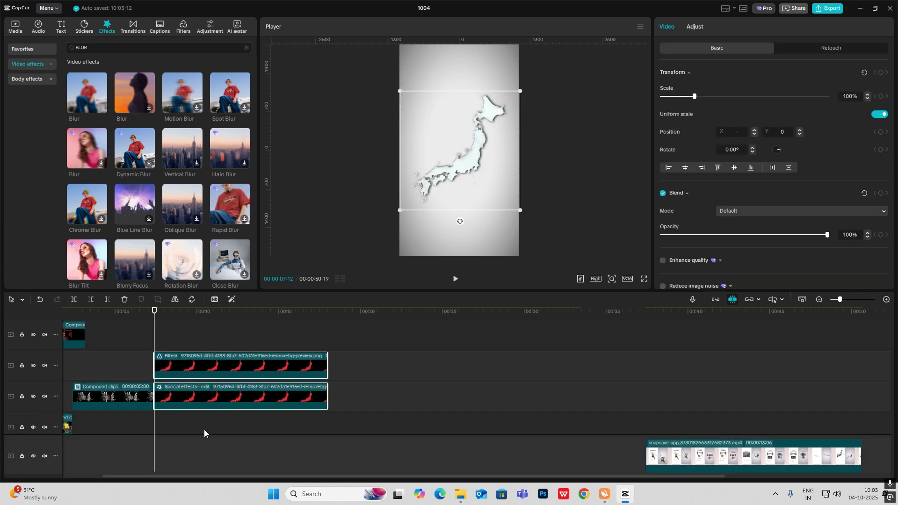
Step: Combine the two Japan map layers into a compound clip and give it a 1.1 s Slide Up entrance animation
{"action": "key", "text": "ctrl+z"}
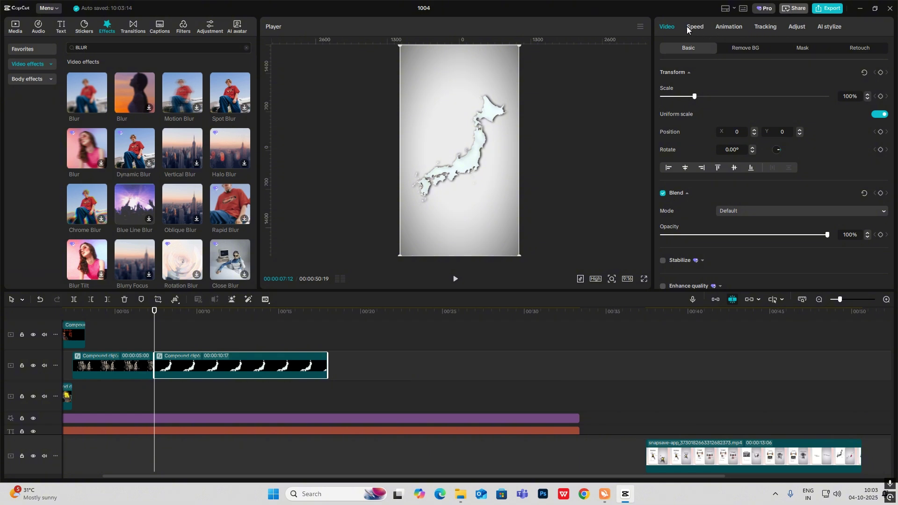
{"action": "left_click", "coordinate": [736, 32]}
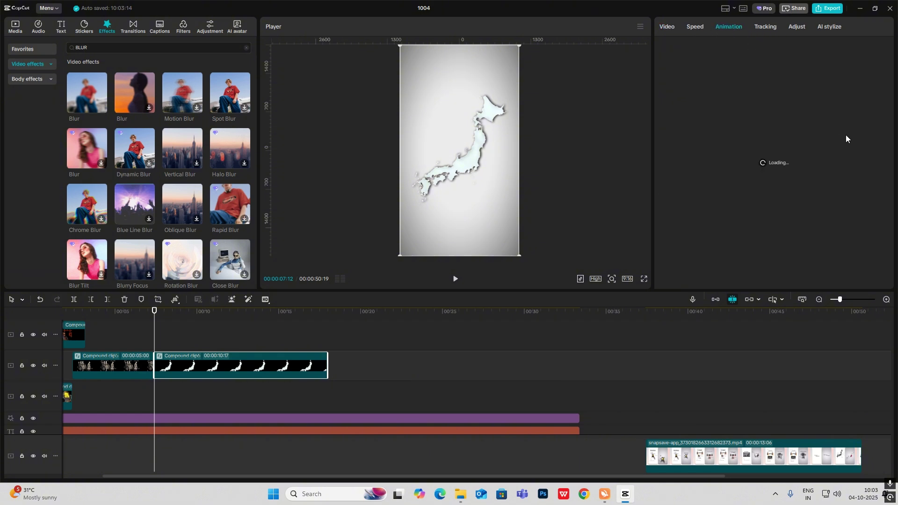
{"action": "left_click", "coordinate": [860, 123]}
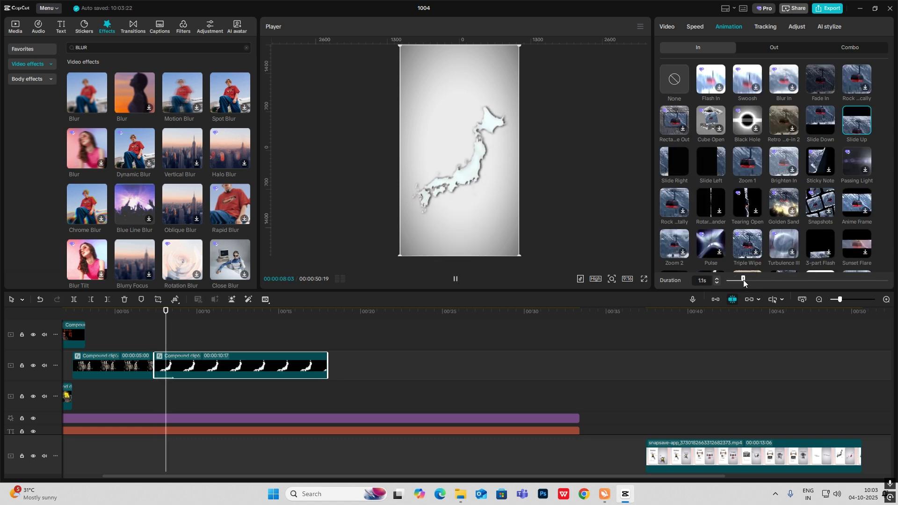
Step: Duplicate the Japan map compound clip onto the track directly above it
{"action": "left_click", "coordinate": [174, 359]}
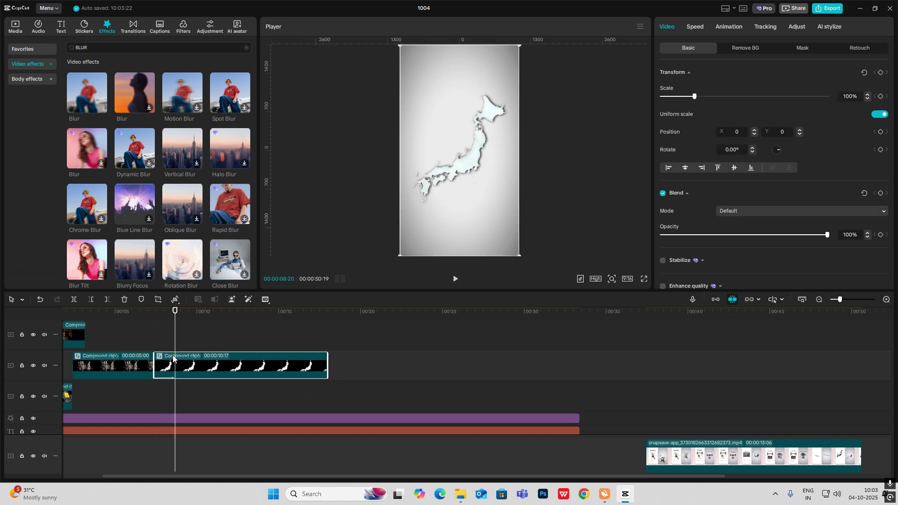
{"action": "left_click", "coordinate": [820, 300]}
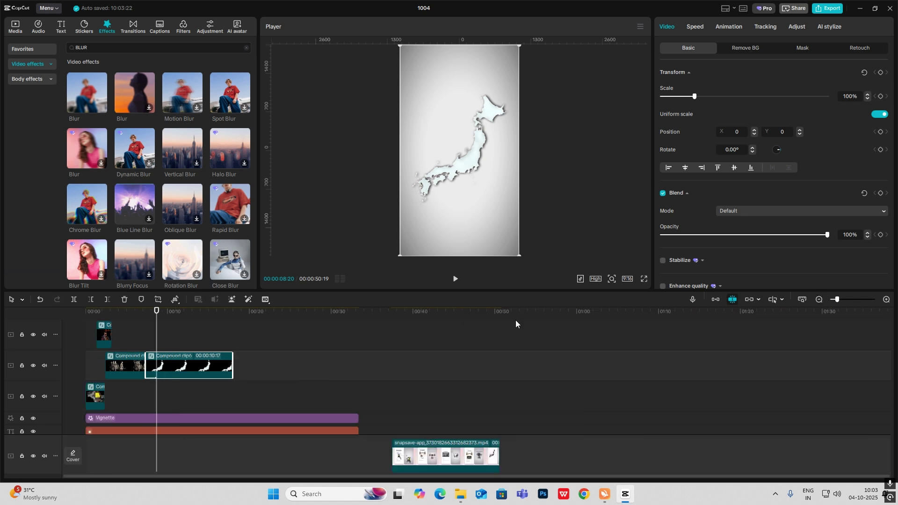
{"action": "scroll", "coordinate": [179, 367], "scroll_direction": "up", "scroll_amount": 3, "text": "ctrl"}
{"action": "left_click_drag", "start_coordinate": [178, 360], "coordinate": [178, 336]}
Step: Add a Pen mask to the upper Japan map compound clip and enlarge the preview for tracing
{"action": "left_click", "coordinate": [612, 280]}
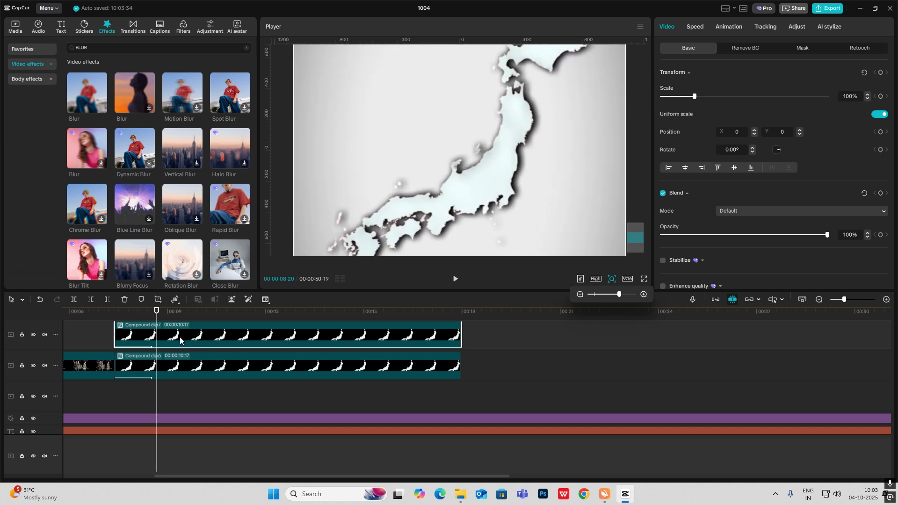
{"action": "left_click", "coordinate": [808, 49]}
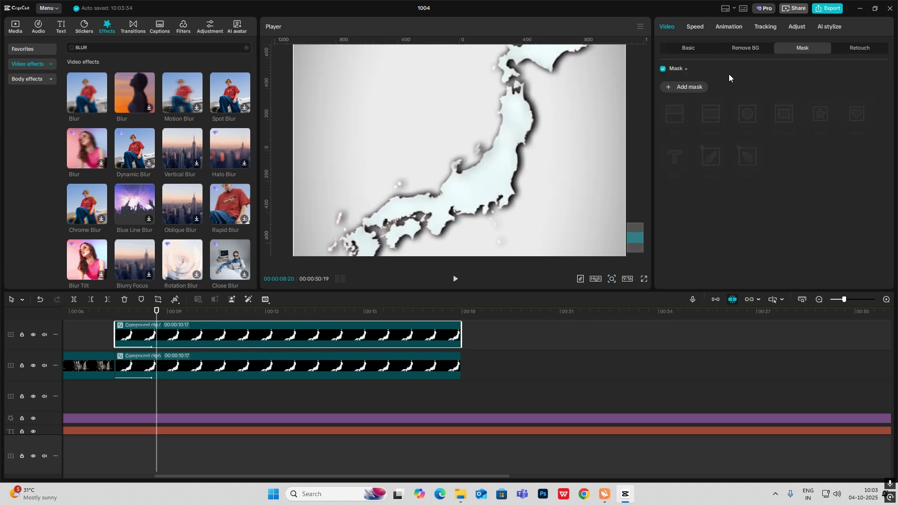
{"action": "left_click", "coordinate": [685, 87]}
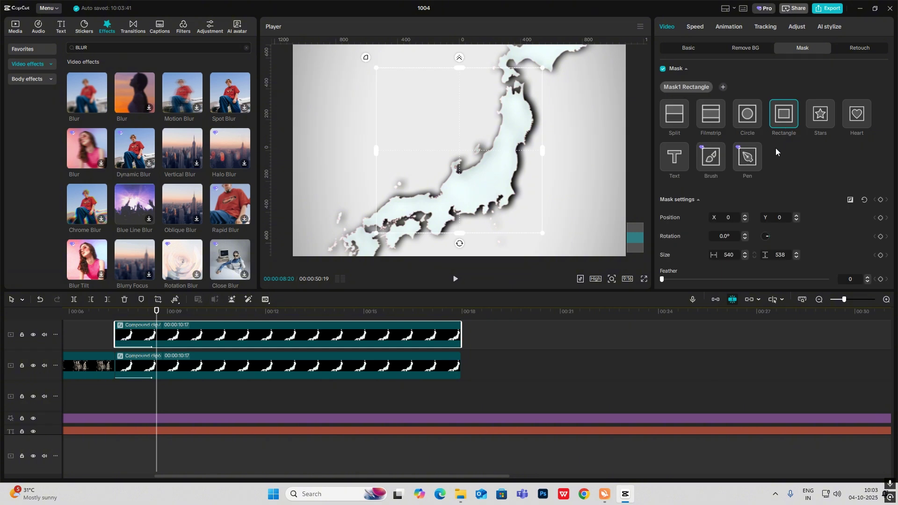
{"action": "left_click", "coordinate": [749, 157]}
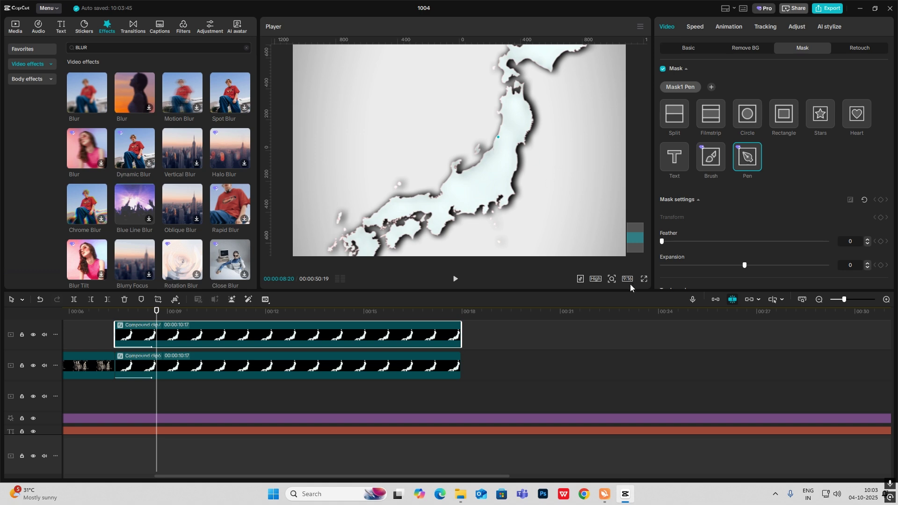
{"action": "left_click", "coordinate": [612, 280]}
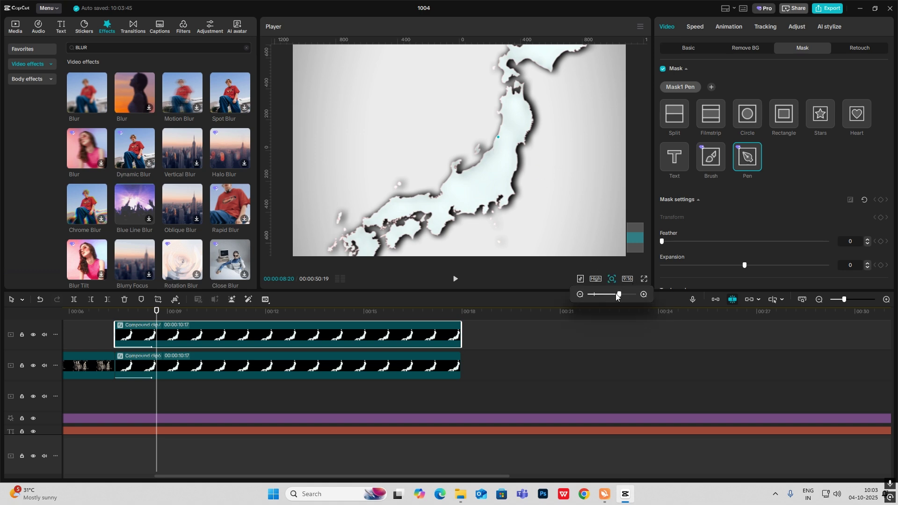
{"action": "left_click_drag", "start_coordinate": [609, 295], "coordinate": [637, 300]}
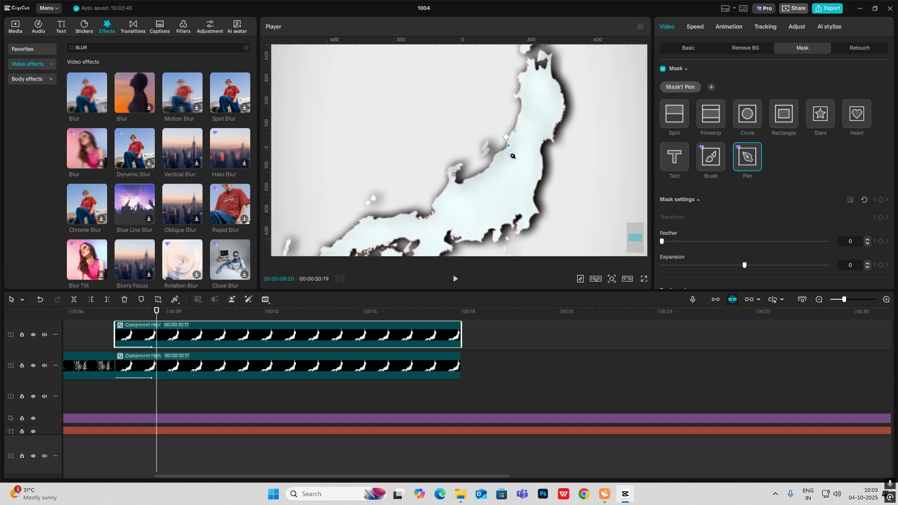
Step: Trace the central region of Japan's main island along its coastline with the Pen mask and close the path
{"action": "left_click", "coordinate": [508, 146]}
{"action": "left_click", "coordinate": [491, 167]}
{"action": "left_click", "coordinate": [477, 176]}
{"action": "left_click", "coordinate": [466, 180]}
{"action": "left_click", "coordinate": [477, 213]}
{"action": "left_click", "coordinate": [494, 239]}
{"action": "left_click", "coordinate": [498, 241]}
{"action": "left_click", "coordinate": [503, 228]}
{"action": "left_click", "coordinate": [510, 226]}
{"action": "left_click", "coordinate": [515, 224]}
{"action": "left_click", "coordinate": [518, 215]}
{"action": "left_click", "coordinate": [517, 232]}
{"action": "left_click", "coordinate": [531, 227]}
{"action": "left_click", "coordinate": [535, 215]}
{"action": "left_click", "coordinate": [540, 213]}
{"action": "left_click", "coordinate": [535, 198]}
{"action": "left_click", "coordinate": [539, 182]}
{"action": "left_click", "coordinate": [515, 131]}
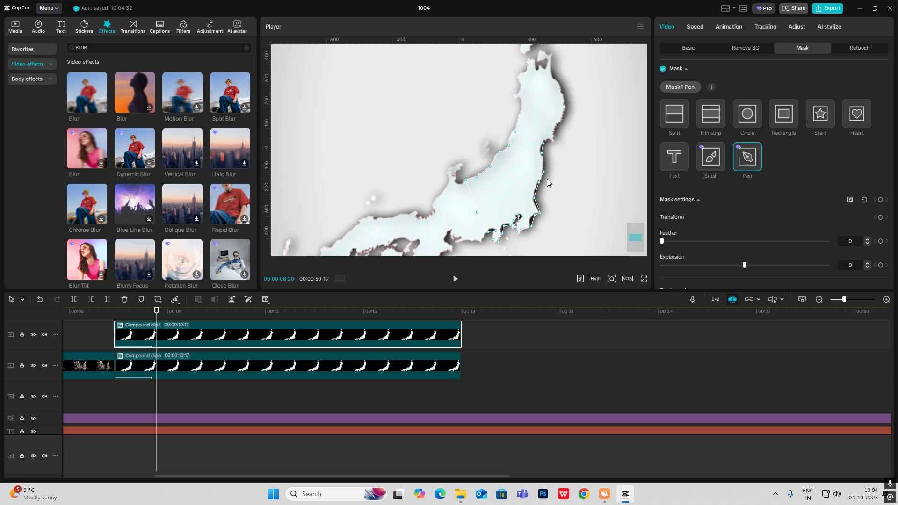
Step: Duplicate the masked map clip onto the track above and turn off the mask on the middle copy
{"action": "scroll", "coordinate": [188, 345], "scroll_direction": "up", "scroll_amount": 1}
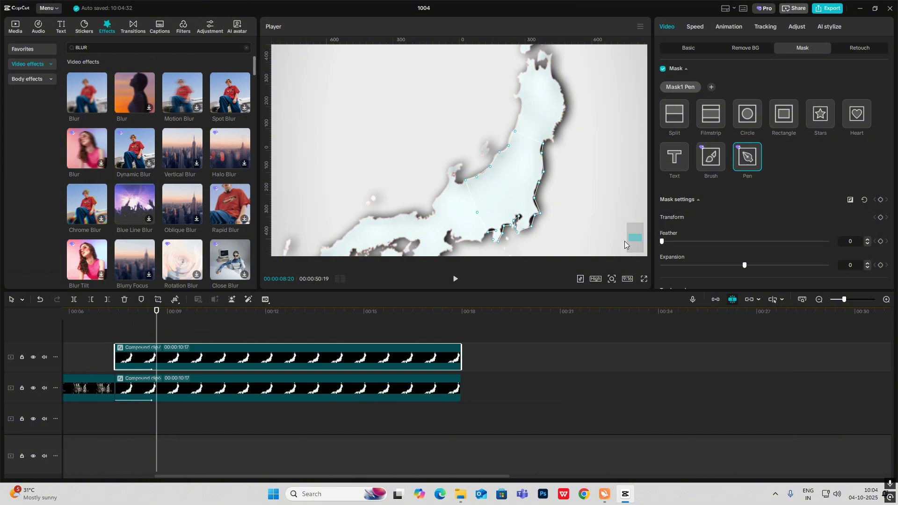
{"action": "left_click_drag", "start_coordinate": [186, 357], "coordinate": [186, 346], "text": "alt"}
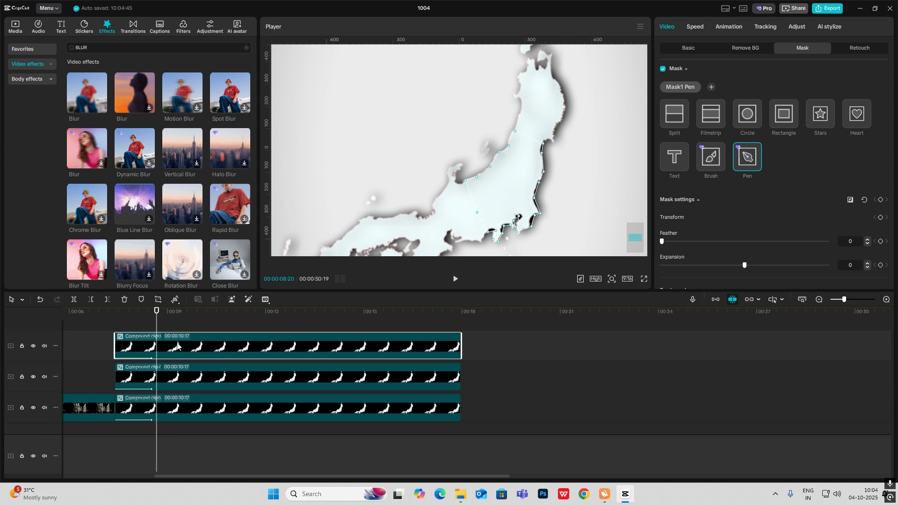
{"action": "left_click", "coordinate": [162, 377]}
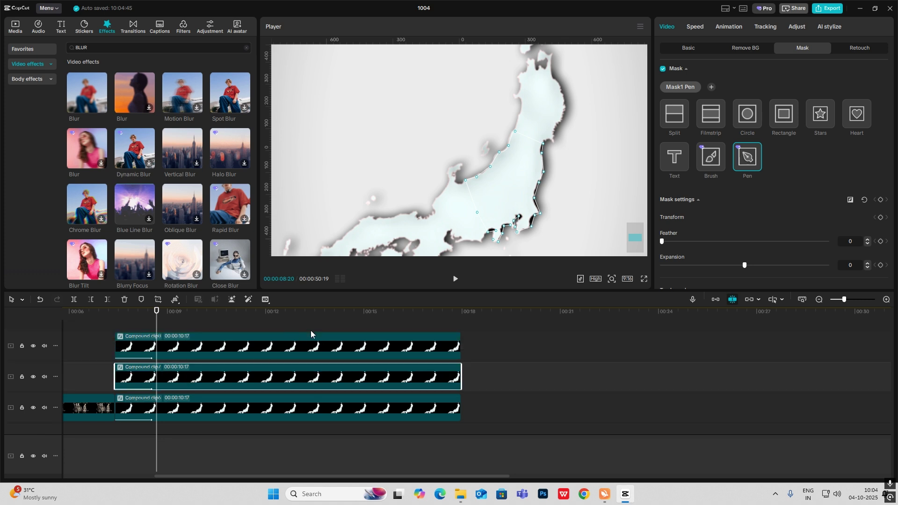
{"action": "left_click", "coordinate": [663, 69]}
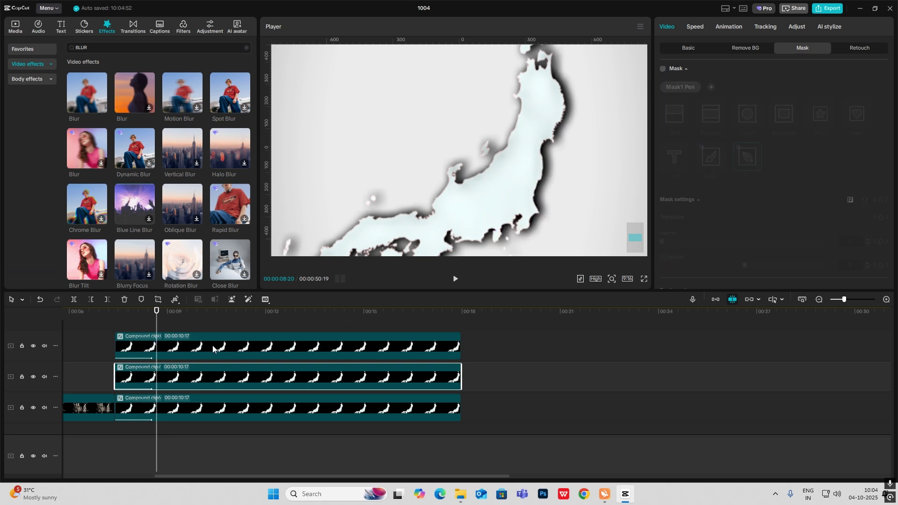
Step: Apply the Red filter to the topmost masked map clip and play back the map scene
{"action": "left_click", "coordinate": [374, 347]}
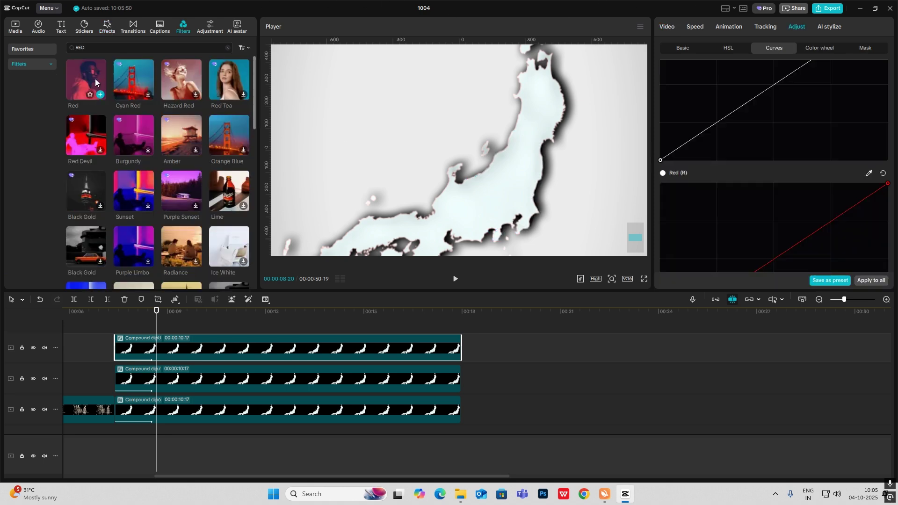
{"action": "left_click_drag", "start_coordinate": [81, 77], "coordinate": [194, 344]}
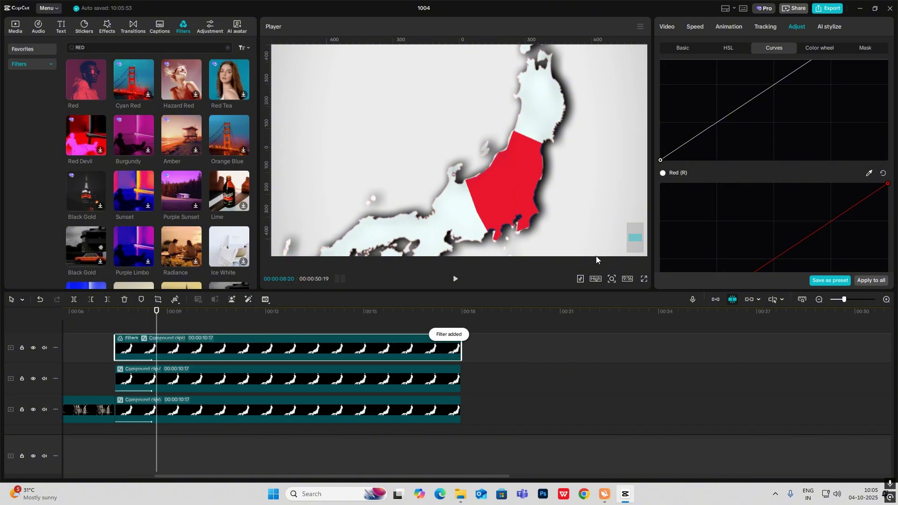
{"action": "left_click", "coordinate": [610, 280]}
{"action": "left_click", "coordinate": [595, 294]}
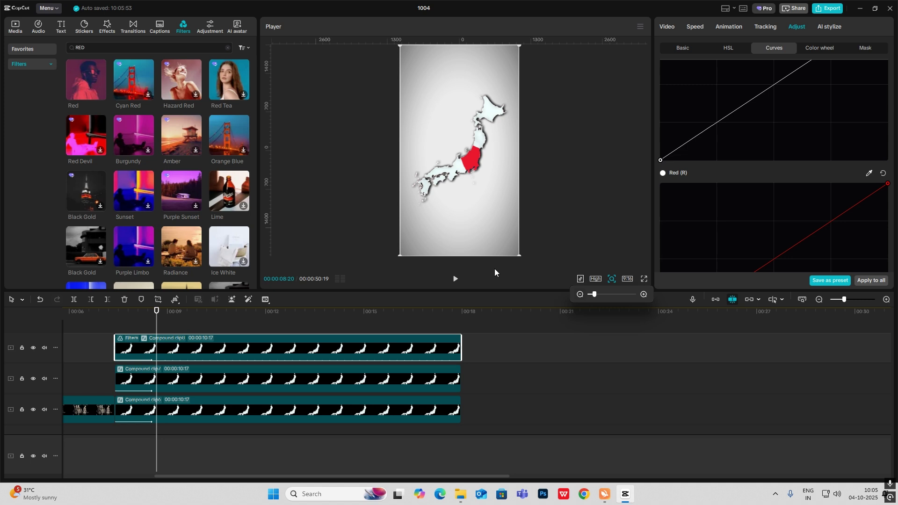
{"action": "left_click", "coordinate": [105, 358]}
{"action": "key", "text": "space"}
{"action": "key", "text": "space"}
Step: Add the location pin image above the map clips, place it small over Japan's southwestern end and extend it to the map clips' end
{"action": "left_click", "coordinate": [15, 26]}
{"action": "left_click_drag", "start_coordinate": [93, 195], "coordinate": [115, 327]}
{"action": "left_click_drag", "start_coordinate": [418, 176], "coordinate": [412, 176]}
{"action": "mouse_move", "coordinate": [484, 117]}
{"action": "left_mouse_down"}
{"action": "mouse_move", "coordinate": [437, 146]}
{"action": "mouse_move", "coordinate": [421, 177]}
{"action": "left_mouse_up"}
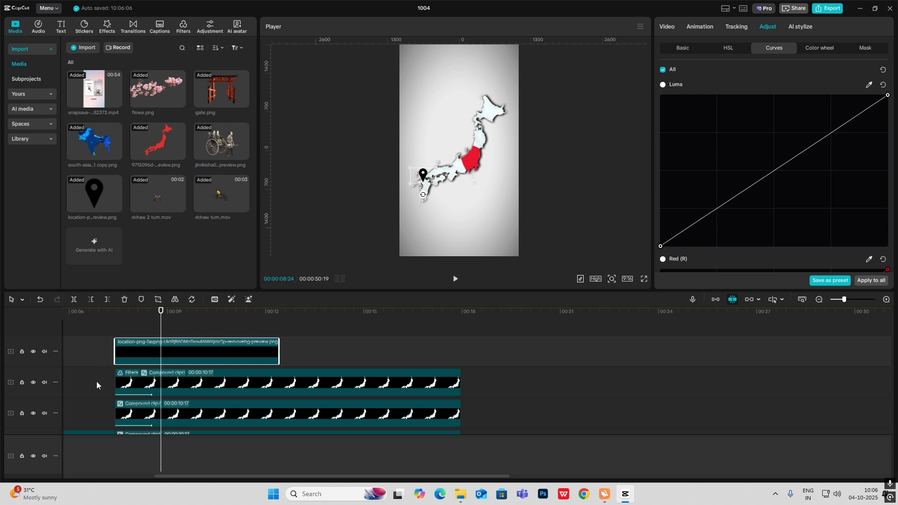
{"action": "left_click_drag", "start_coordinate": [280, 359], "coordinate": [461, 362]}
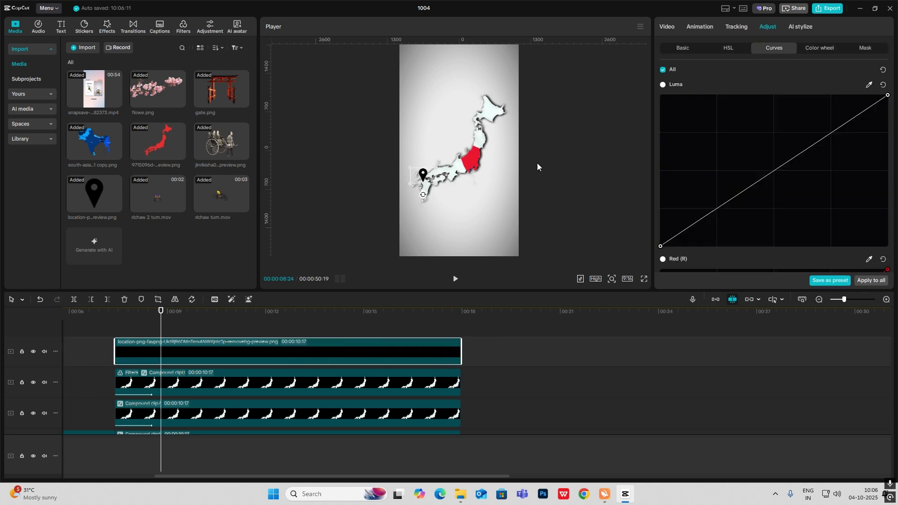
Step: Give the location pin a 0.5 s Fade In entrance animation
{"action": "left_click", "coordinate": [702, 26]}
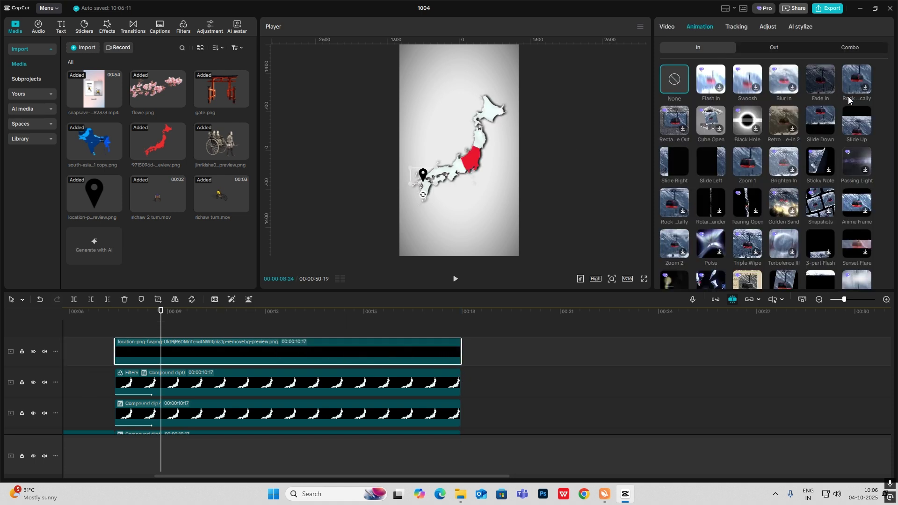
{"action": "left_click", "coordinate": [818, 85]}
{"action": "left_click", "coordinate": [863, 124]}
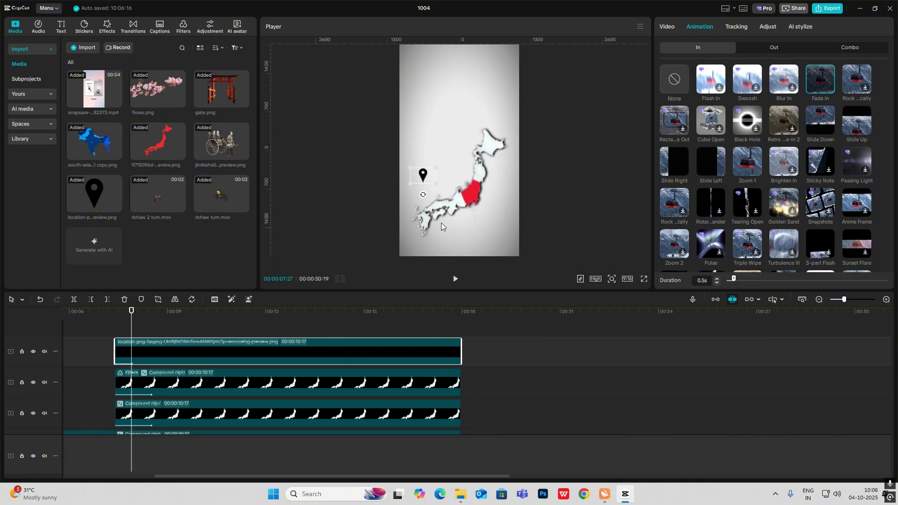
Step: Move the location pin to the frame's bottom edge, give its compound clip a 0.7 s Slide Up entrance animation and nest it again
{"action": "left_click", "coordinate": [862, 124]}
{"action": "left_click_drag", "start_coordinate": [432, 187], "coordinate": [430, 260]}
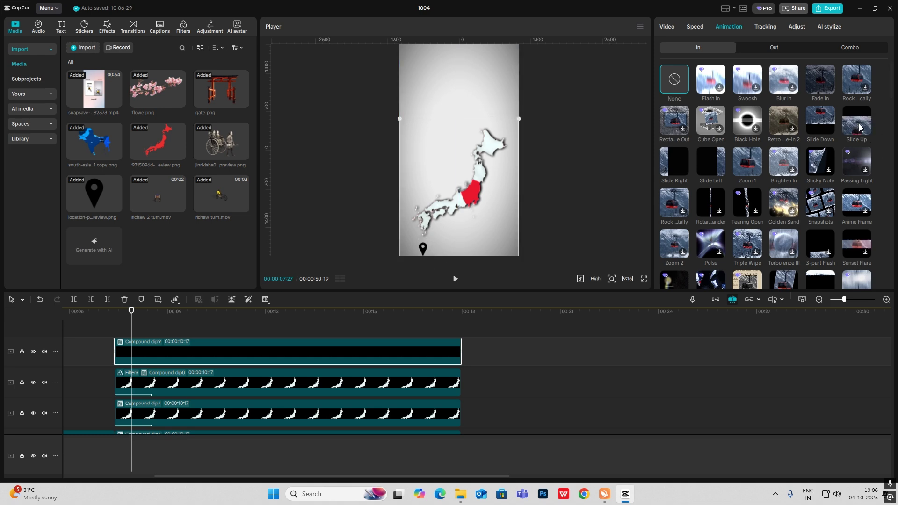
{"action": "left_click", "coordinate": [859, 127]}
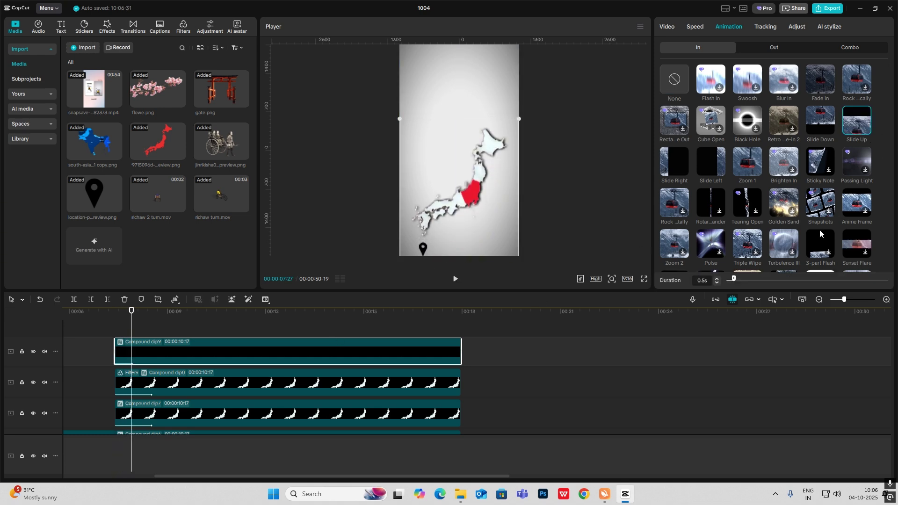
{"action": "left_click_drag", "start_coordinate": [734, 280], "coordinate": [737, 279]}
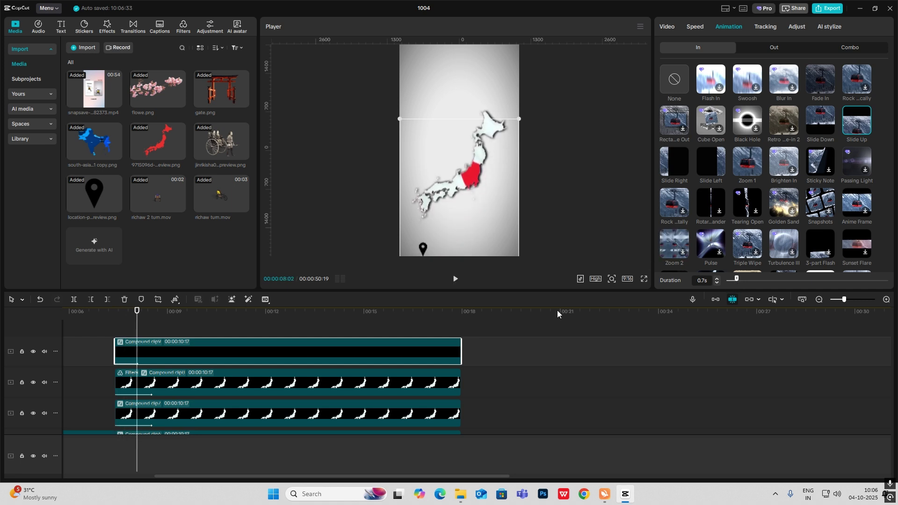
{"action": "key", "text": "alt+g"}
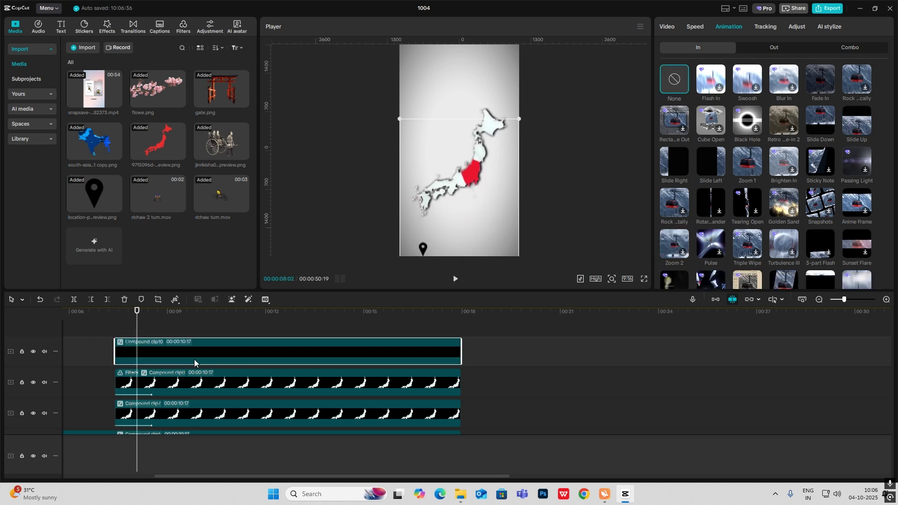
Step: Place the pin compound clip over Japan's southwestern end at X 148, Y 1492 and start it at about 9 s
{"action": "left_click_drag", "start_coordinate": [426, 240], "coordinate": [435, 172]}
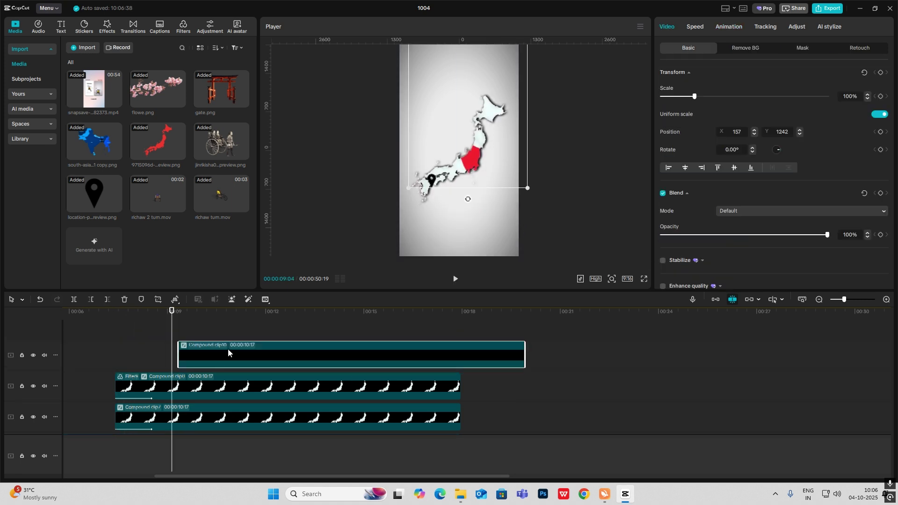
{"action": "left_click_drag", "start_coordinate": [228, 349], "coordinate": [213, 345]}
{"action": "key", "text": "space"}
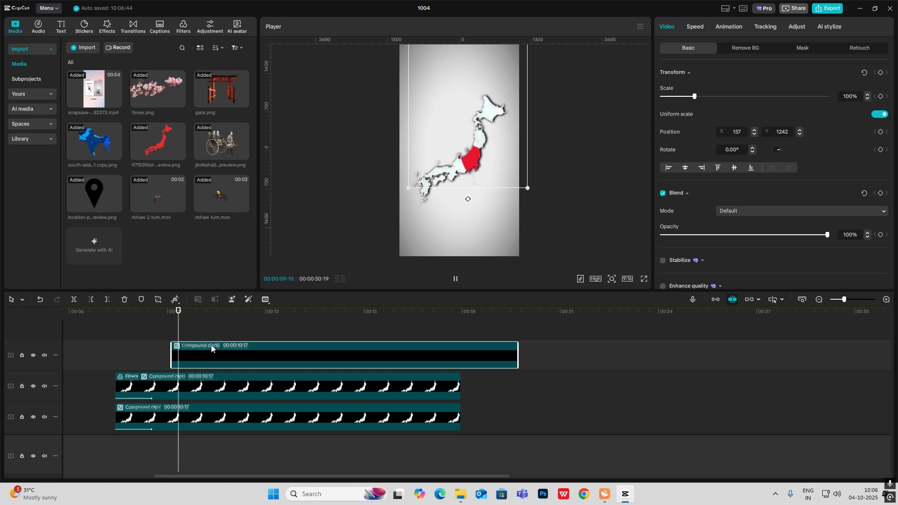
{"action": "key", "text": "space"}
{"action": "left_click_drag", "start_coordinate": [447, 172], "coordinate": [445, 165]}
{"action": "left_click", "coordinate": [172, 319]}
{"action": "key", "text": "space"}
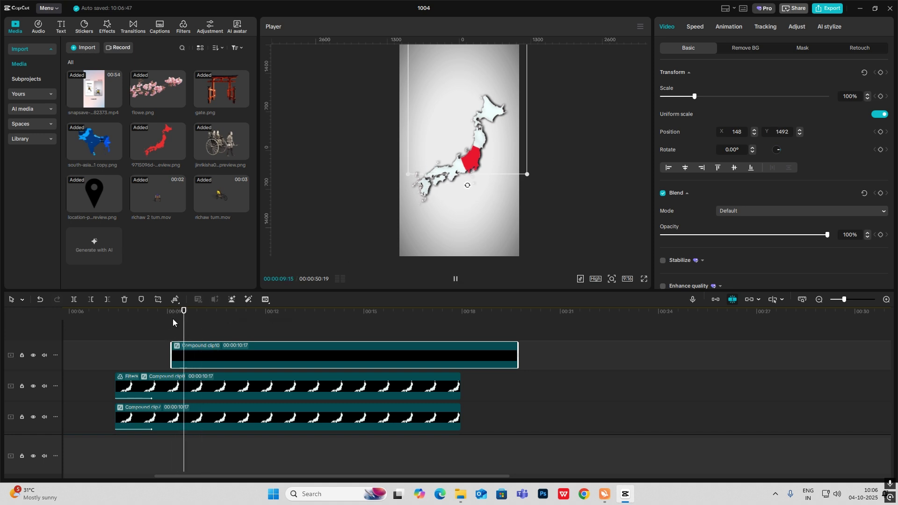
{"action": "key", "text": "space"}
Step: Duplicate the pin clip three times onto the tracks above with staggered start times and spread the pins northeastward along Japan
{"action": "left_click_drag", "start_coordinate": [221, 356], "coordinate": [270, 334]}
{"action": "scroll", "coordinate": [223, 368], "scroll_direction": "down", "scroll_amount": 2}
{"action": "scroll", "coordinate": [223, 370], "scroll_direction": "down", "scroll_amount": 1}
{"action": "scroll", "coordinate": [224, 369], "scroll_direction": "up", "scroll_amount": 1}
{"action": "left_click", "coordinate": [209, 342]}
{"action": "left_click_drag", "start_coordinate": [439, 169], "coordinate": [476, 135]}
{"action": "scroll", "coordinate": [218, 348], "scroll_direction": "up", "scroll_amount": 1}
{"action": "left_click", "coordinate": [218, 348]}
{"action": "scroll", "coordinate": [225, 354], "scroll_direction": "up", "scroll_amount": 1}
{"action": "left_click", "coordinate": [263, 349]}
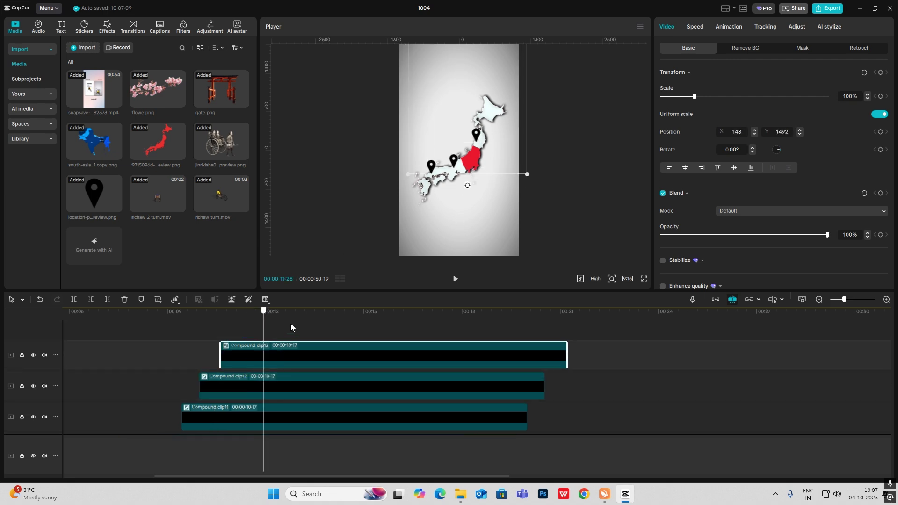
Step: Move all map and pin clips earlier together so the map scene starts right where the preceding rickshaw scene ends
{"action": "left_click", "coordinate": [253, 327]}
{"action": "scroll", "coordinate": [258, 377], "scroll_direction": "down", "scroll_amount": 3}
{"action": "scroll", "coordinate": [258, 377], "scroll_direction": "left", "scroll_amount": 4}
{"action": "left_click", "coordinate": [317, 318]}
{"action": "left_click", "coordinate": [216, 318]}
{"action": "left_click_drag", "start_coordinate": [343, 327], "coordinate": [543, 504]}
{"action": "left_click_drag", "start_coordinate": [459, 401], "coordinate": [349, 401]}
Step: Play back the timeline to review the transition into the map scene and the timing of the pins
{"action": "left_click", "coordinate": [87, 349]}
{"action": "key", "text": "space"}
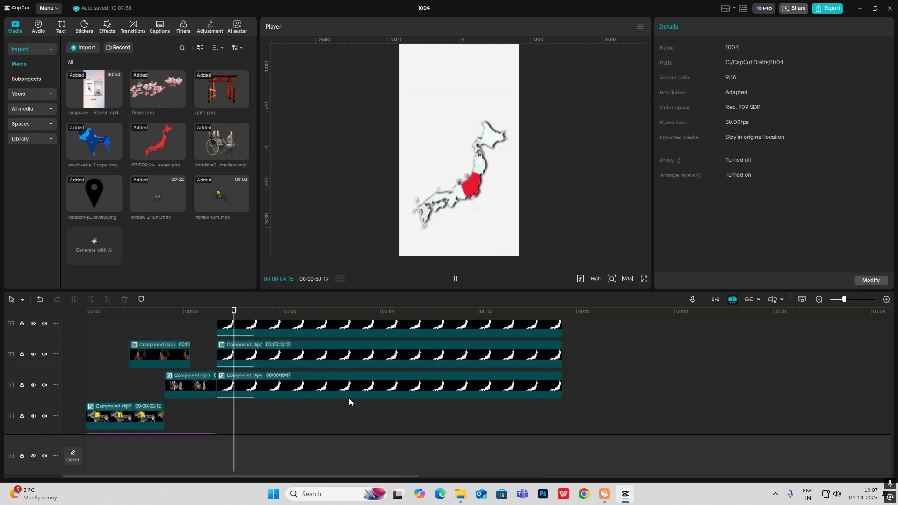
{"action": "key", "text": "space"}
{"action": "left_click", "coordinate": [321, 345]}
{"action": "left_click", "coordinate": [170, 351]}
{"action": "key", "text": "space"}
{"action": "key", "text": "space"}
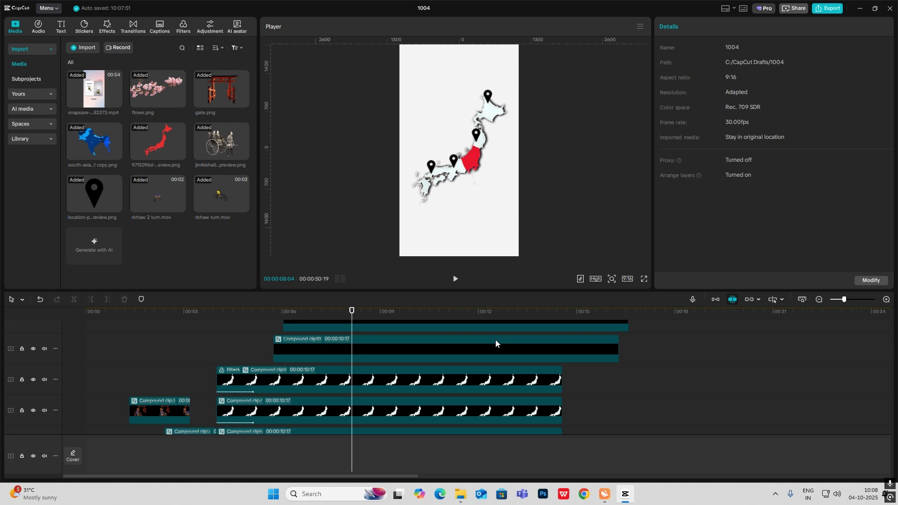